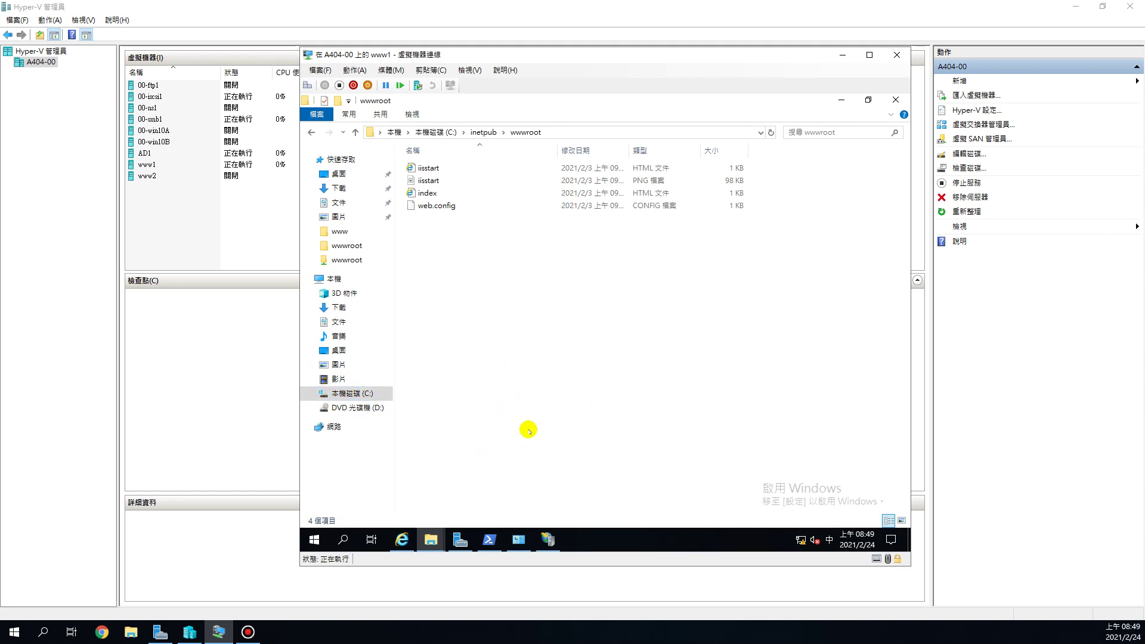
- Switch to Server Manager in the www1 virtual machine
{"action": "left_click", "coordinate": [460, 539]}
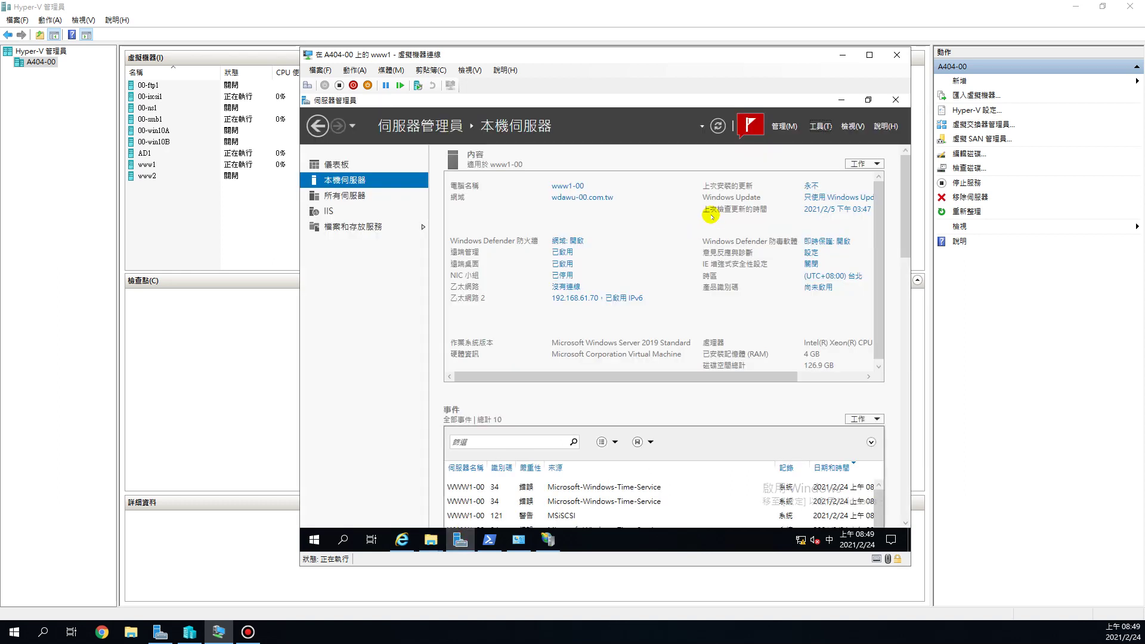
{"action": "left_click", "coordinate": [820, 126]}
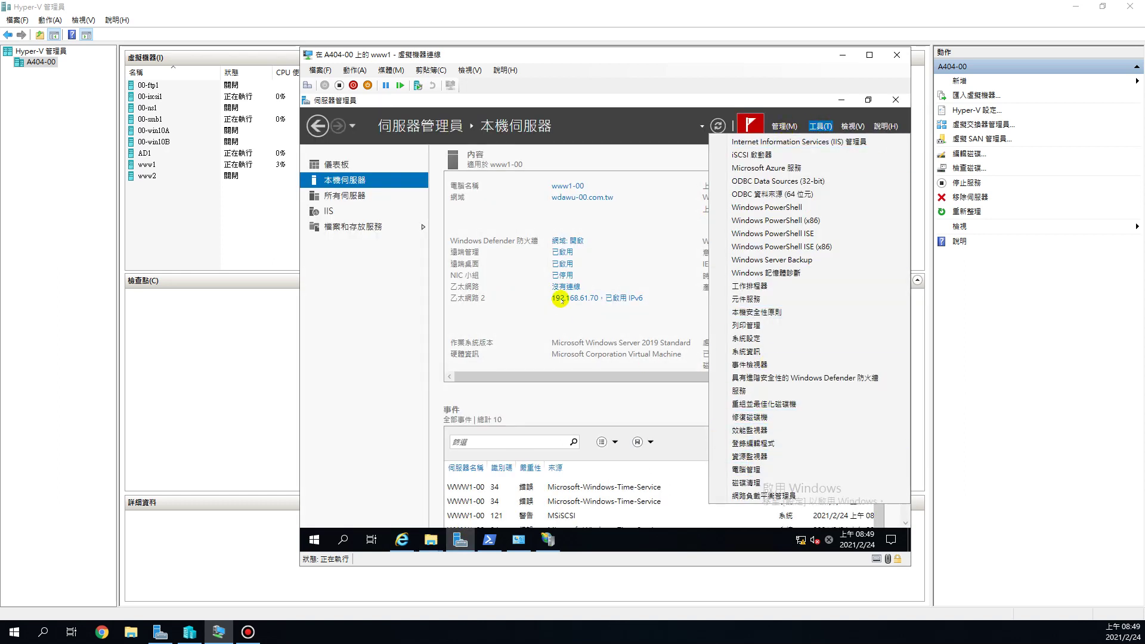
{"action": "left_click_drag", "start_coordinate": [374, 56], "coordinate": [323, 53]}
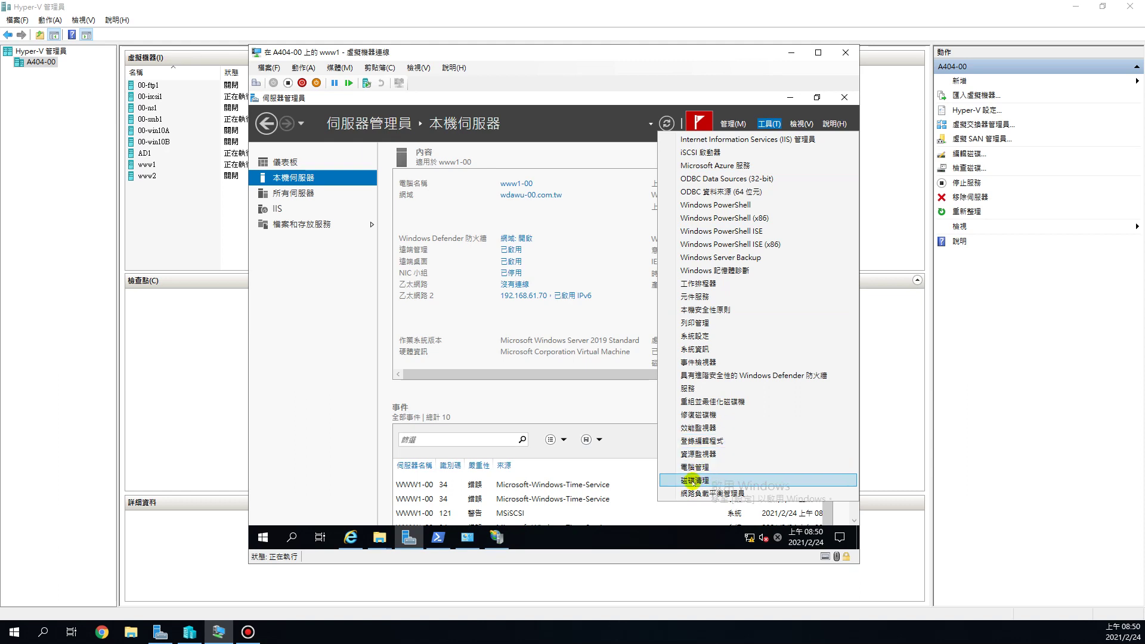
{"action": "left_click", "coordinate": [690, 480]}
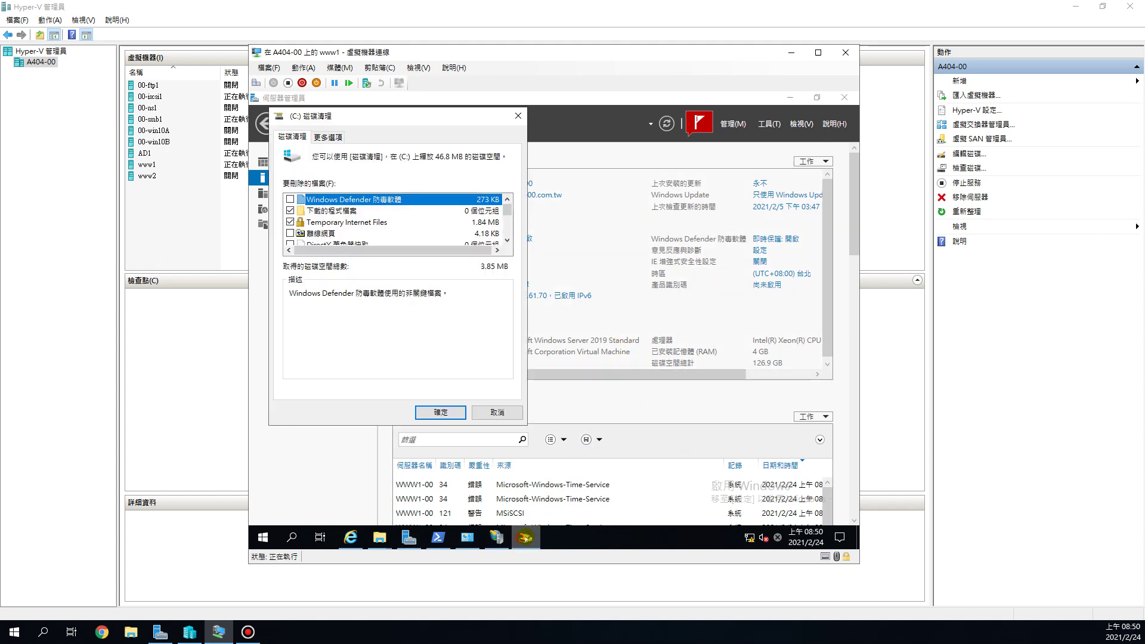
{"action": "left_click", "coordinate": [497, 413]}
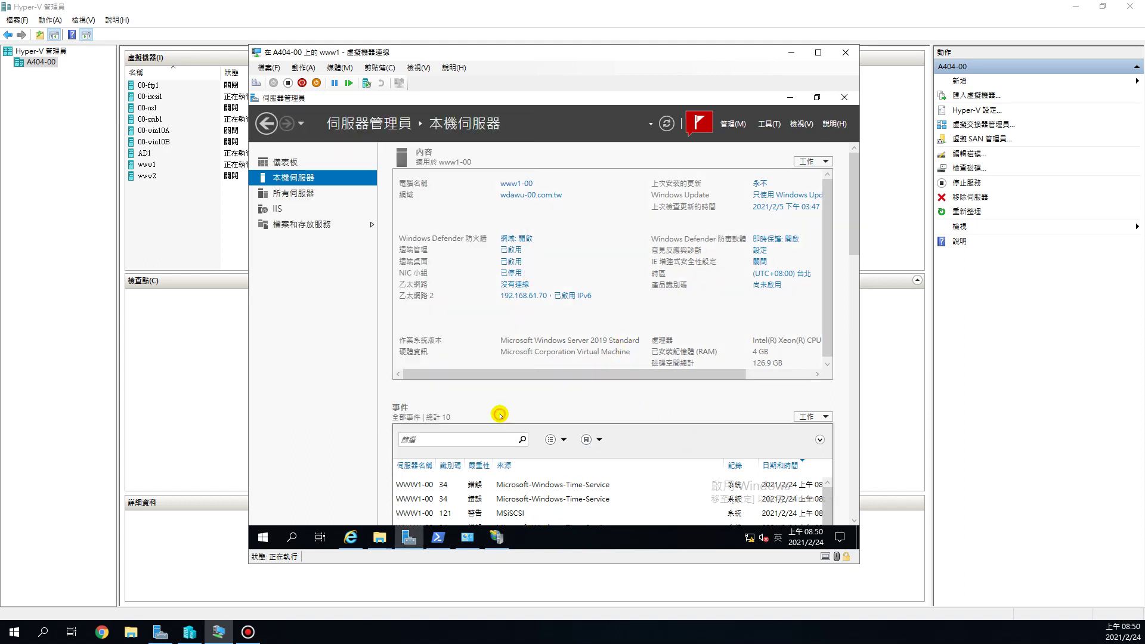
- Open Disk Management within Computer Management and enlarge the graphical disk view to show all disks
{"action": "left_click", "coordinate": [767, 123]}
{"action": "left_click", "coordinate": [709, 467]}
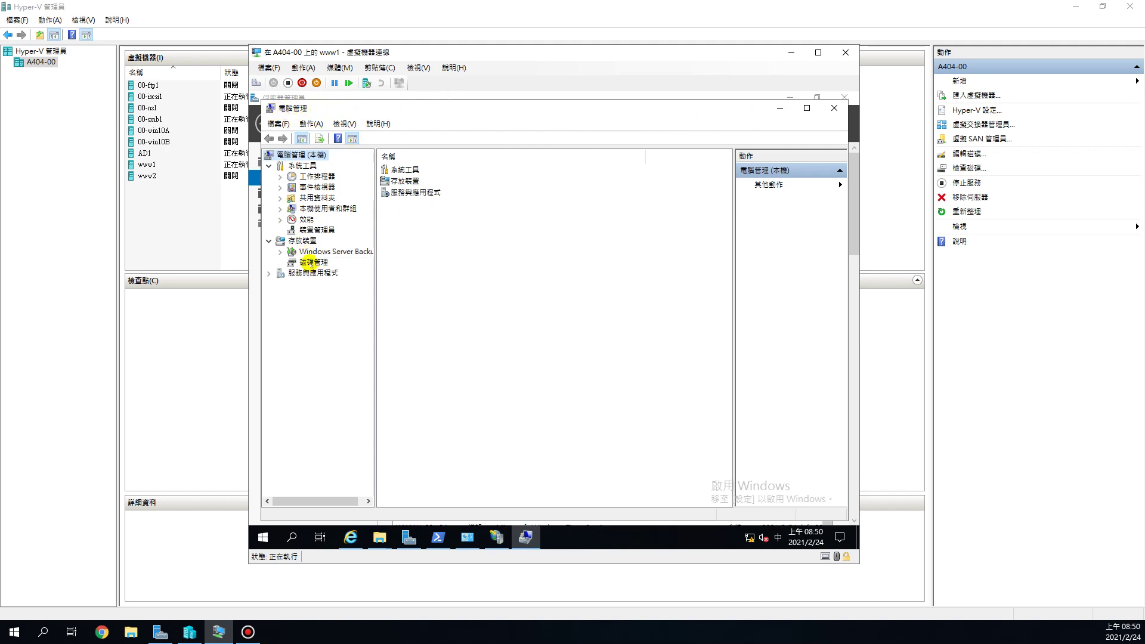
{"action": "left_click", "coordinate": [309, 262]}
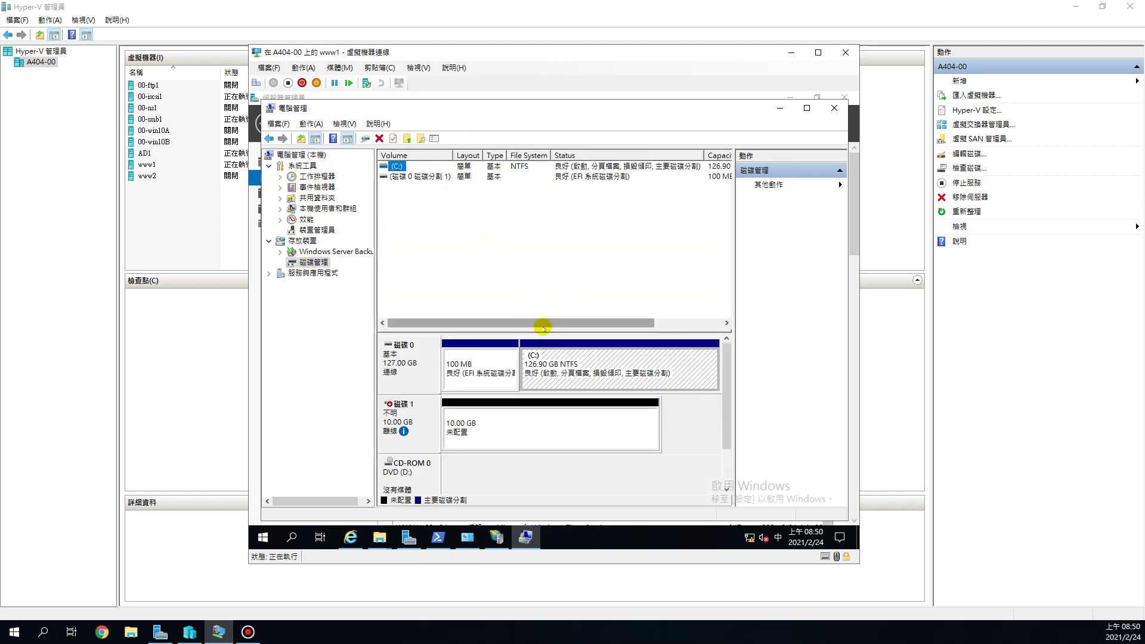
{"action": "left_click_drag", "start_coordinate": [544, 327], "coordinate": [555, 254]}
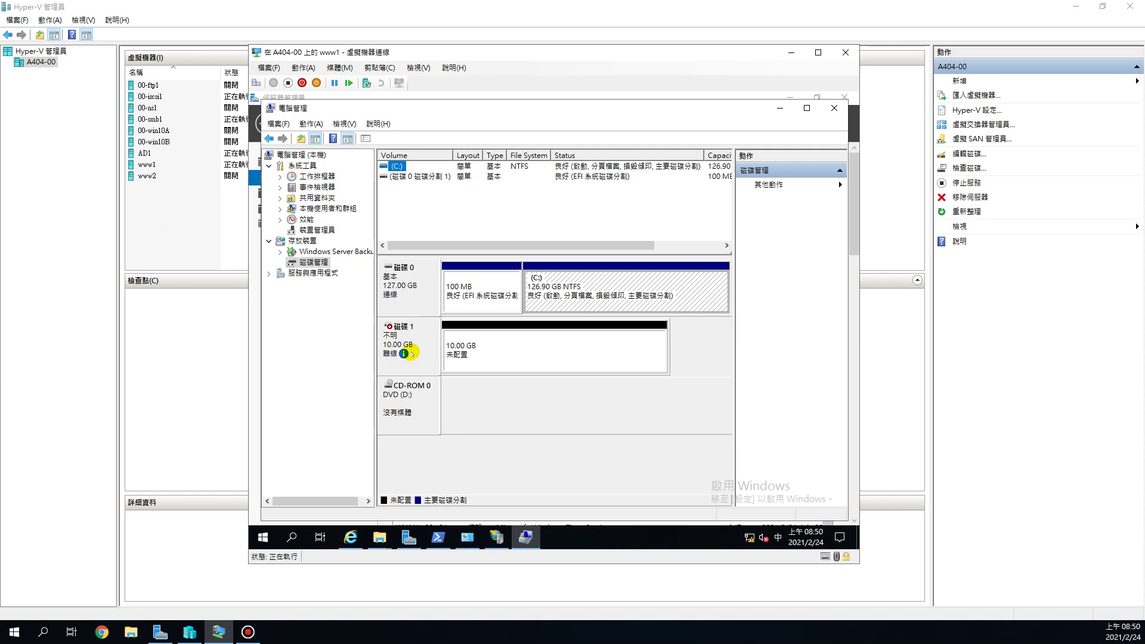
- Bring the offline 10 GB disk (磁碟 1) online
{"action": "mouse_move", "coordinate": [420, 352]}
{"action": "left_click", "coordinate": [391, 335]}
{"action": "mouse_move", "coordinate": [393, 337]}
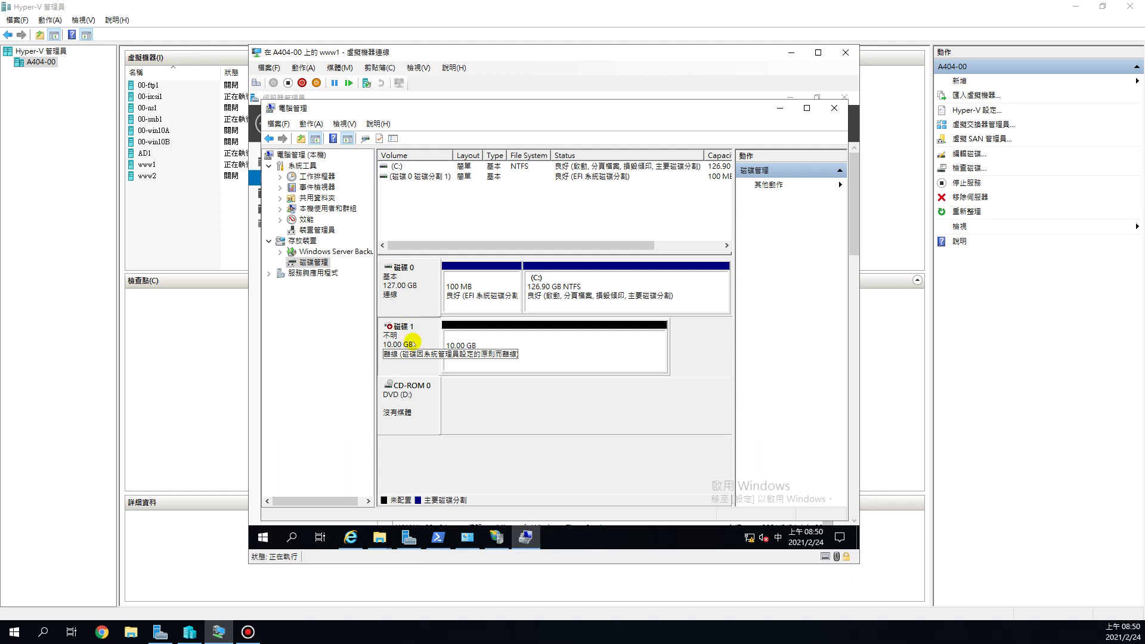
{"action": "right_click", "coordinate": [413, 345]}
{"action": "left_click", "coordinate": [426, 348]}
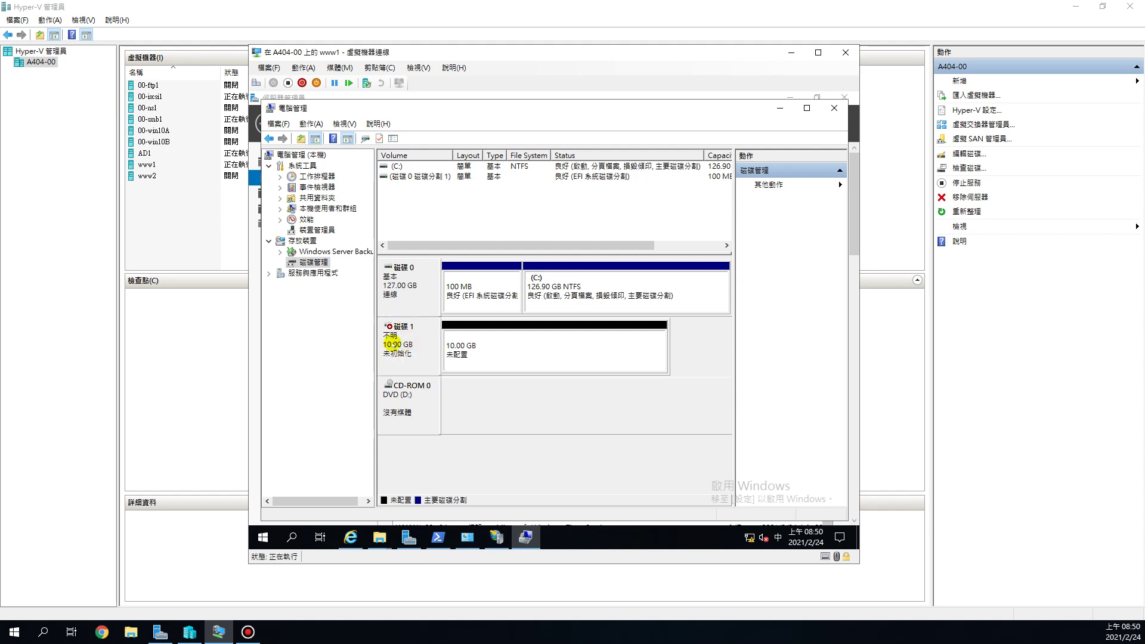
- Initialize 磁碟 1 with the GPT partition style
{"action": "right_click", "coordinate": [404, 344]}
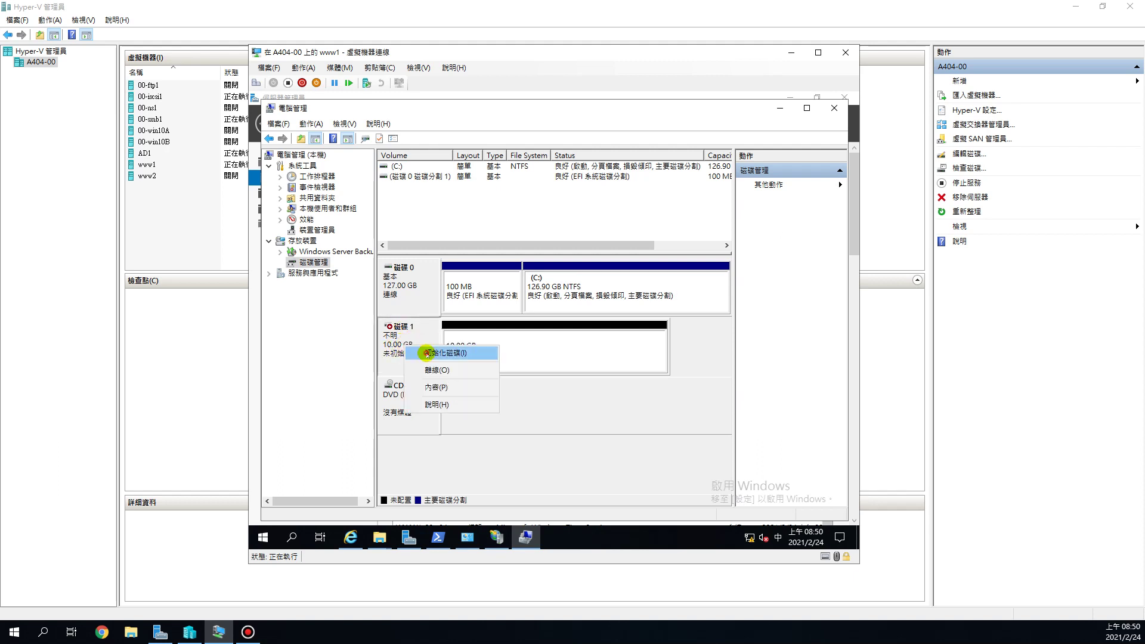
{"action": "left_click", "coordinate": [426, 353]}
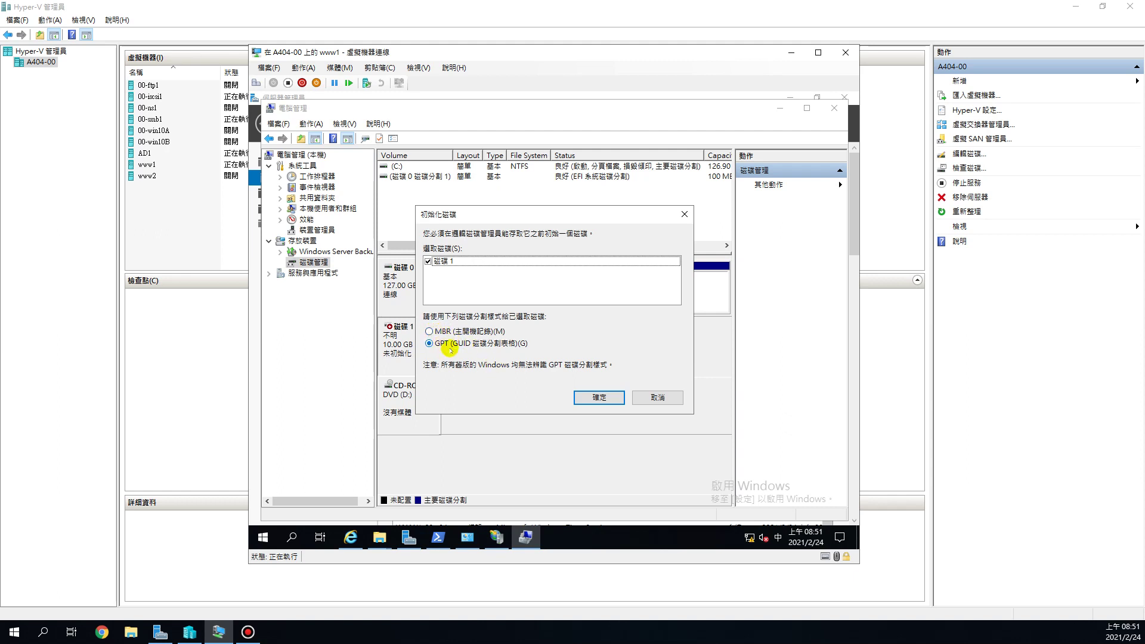
{"action": "left_click", "coordinate": [600, 397]}
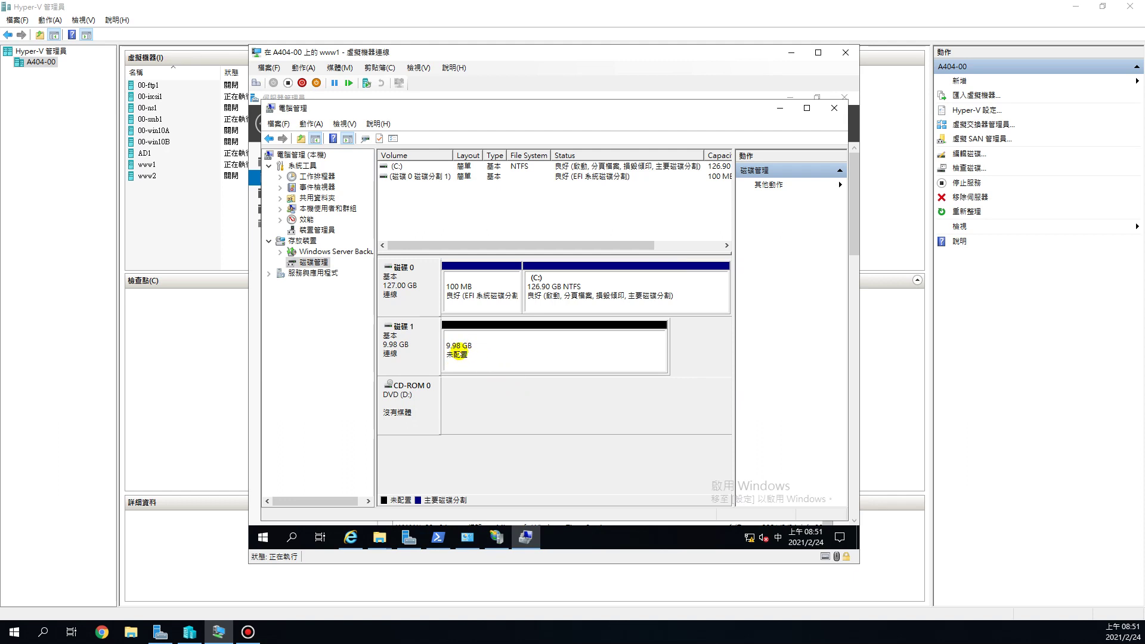
- Create a 10222 MB simple volume on 磁碟 1 with drive letter E, quick-formatted as NTFS and labelled 新增磁碟區
{"action": "right_click", "coordinate": [508, 353]}
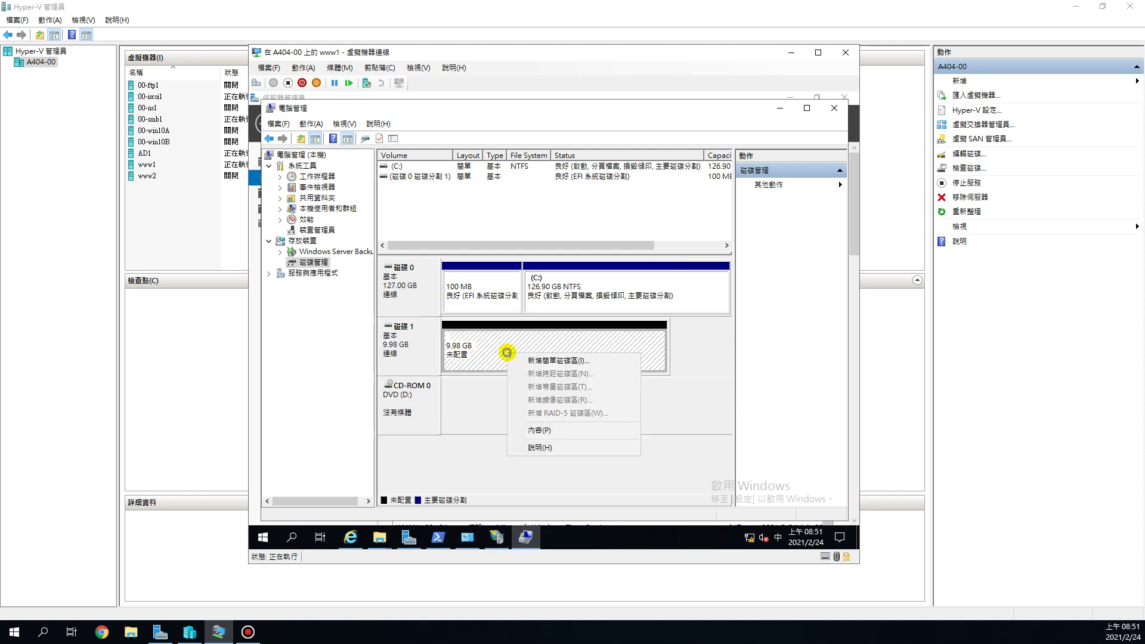
{"action": "left_click", "coordinate": [543, 361]}
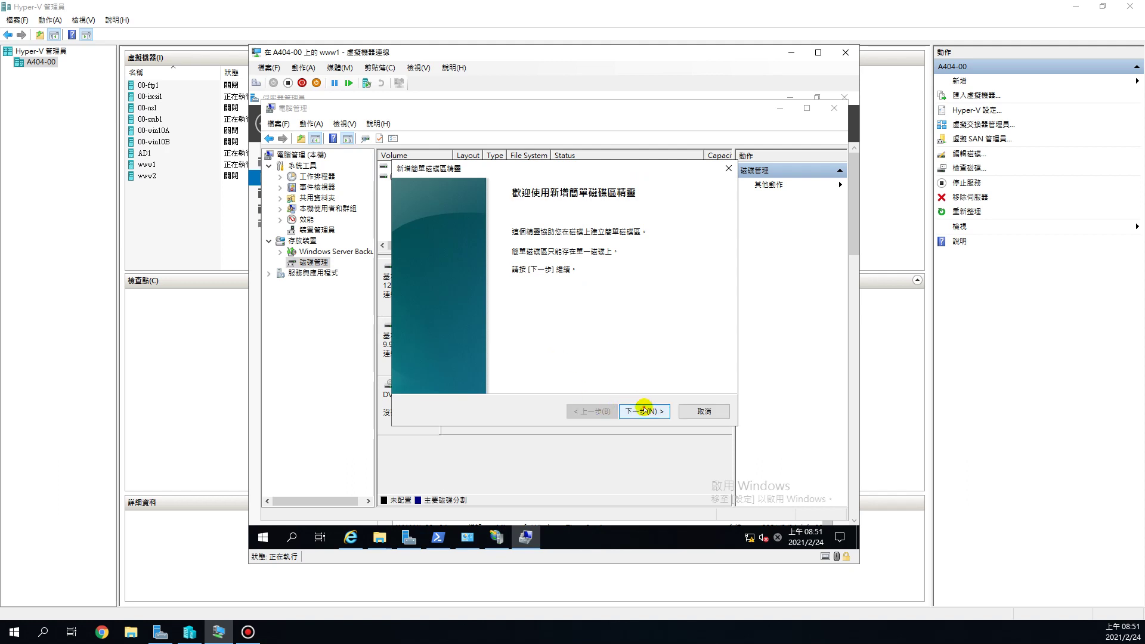
{"action": "left_click", "coordinate": [645, 410]}
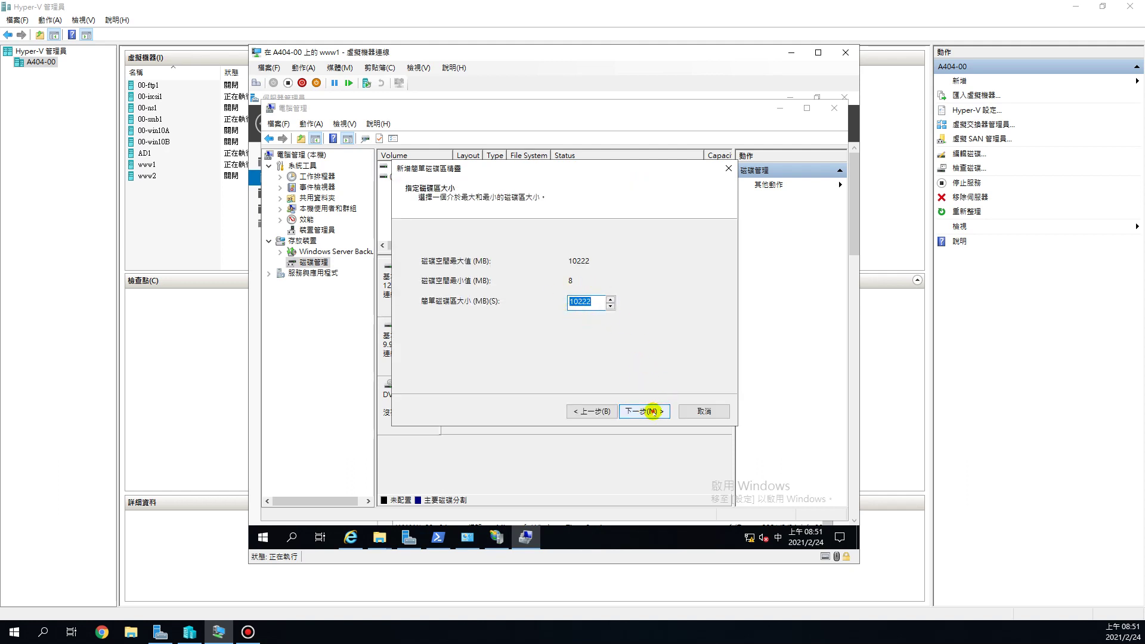
{"action": "left_click", "coordinate": [642, 408]}
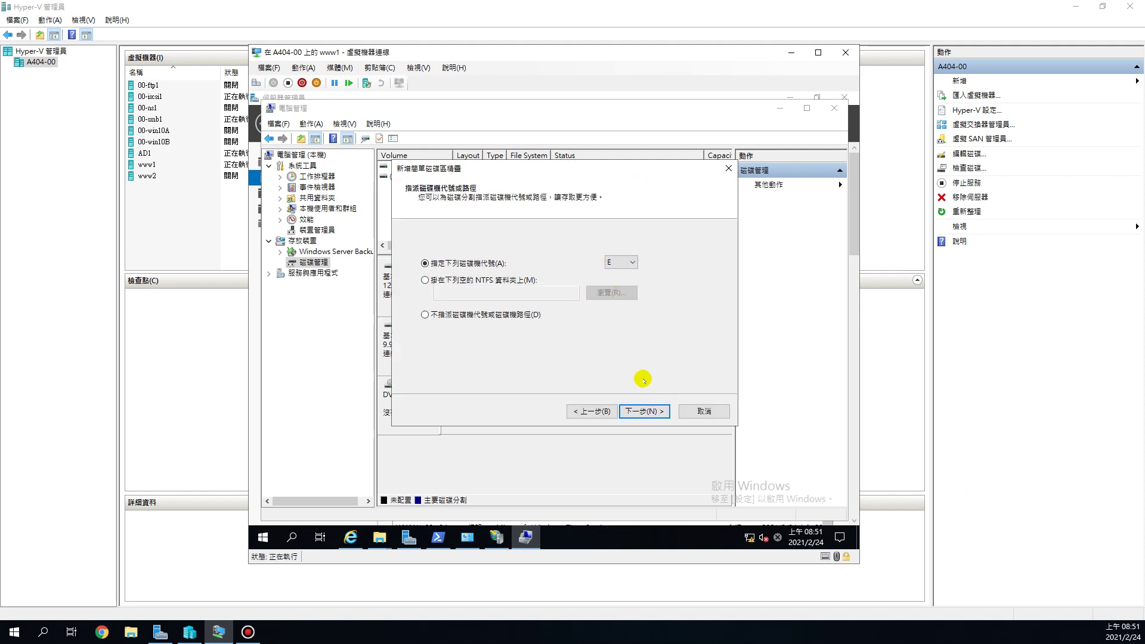
{"action": "left_click", "coordinate": [639, 410]}
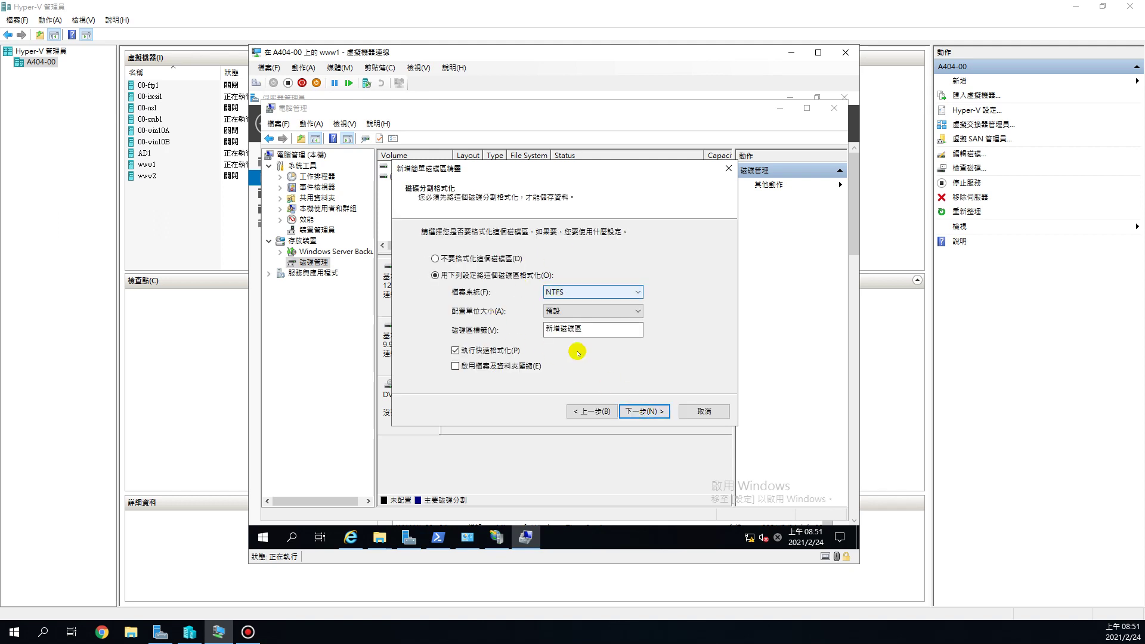
{"action": "left_click", "coordinate": [635, 411]}
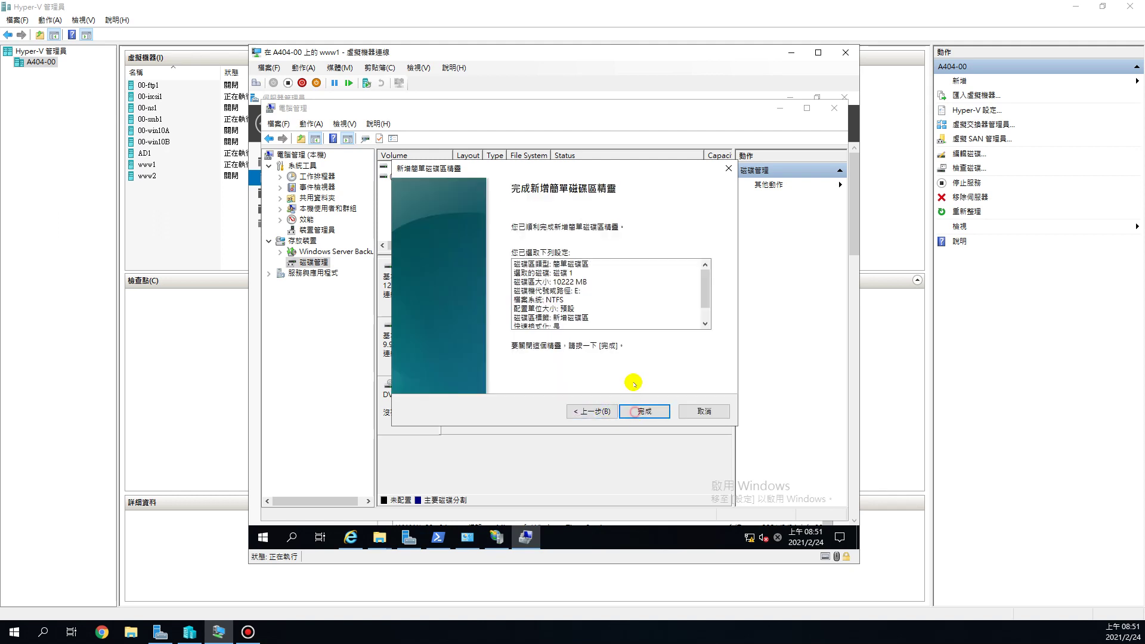
{"action": "left_click", "coordinate": [639, 413]}
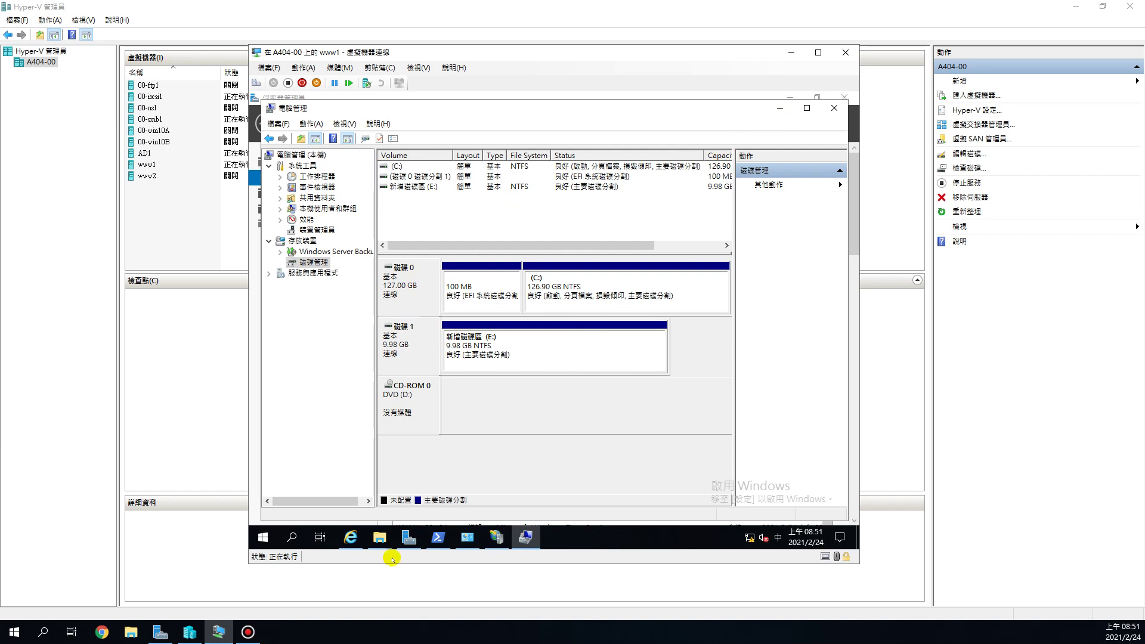
- Switch to File Explorer in the virtual machine and open the new E: volume
{"action": "left_click", "coordinate": [379, 537]}
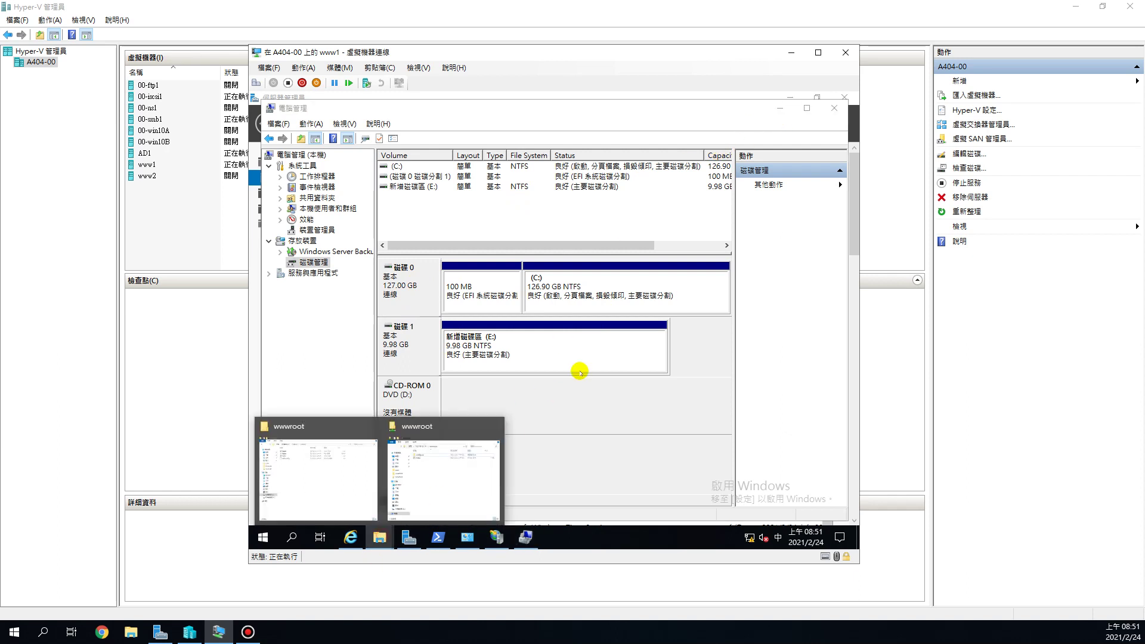
{"action": "left_click", "coordinate": [455, 460]}
{"action": "scroll", "coordinate": [340, 362], "scroll_direction": "down", "scroll_amount": 1}
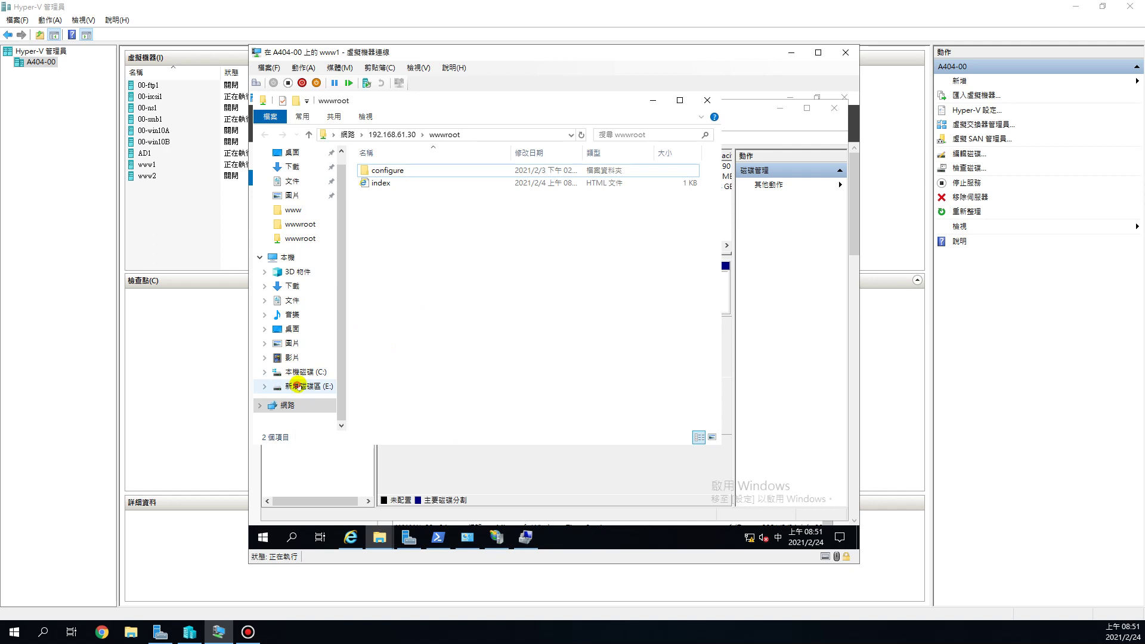
{"action": "left_click", "coordinate": [298, 386]}
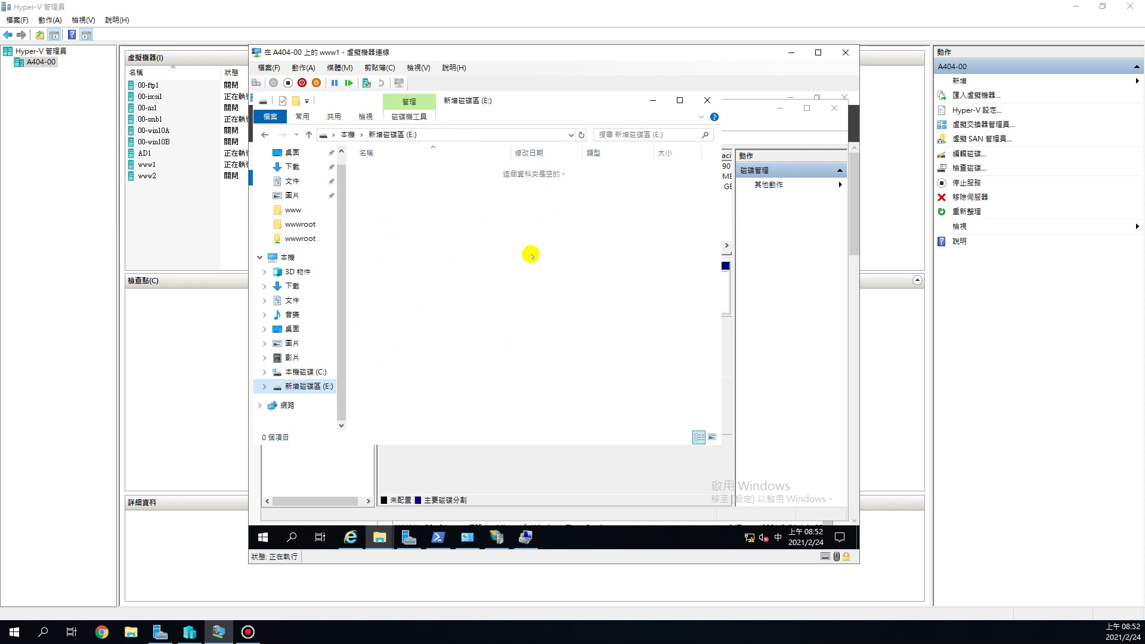
- Copy all four website files from C:\inetpub\wwwroot to the root of the E: volume
{"action": "left_click", "coordinate": [310, 371]}
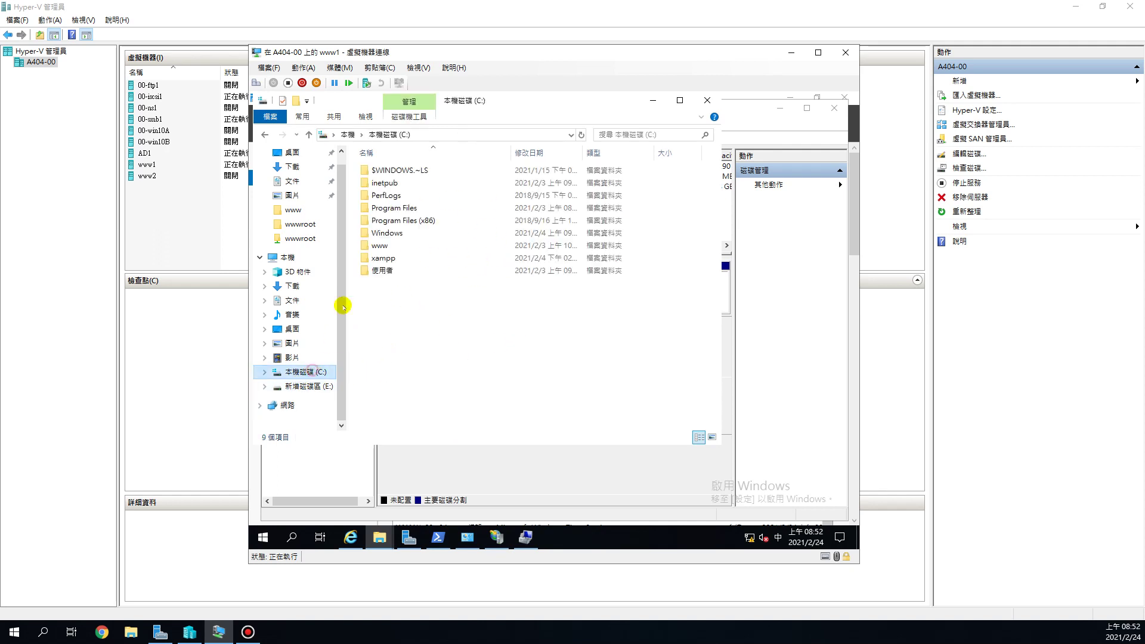
{"action": "left_click", "coordinate": [299, 223]}
{"action": "left_click_drag", "start_coordinate": [389, 249], "coordinate": [410, 155]}
{"action": "right_click", "coordinate": [409, 172]}
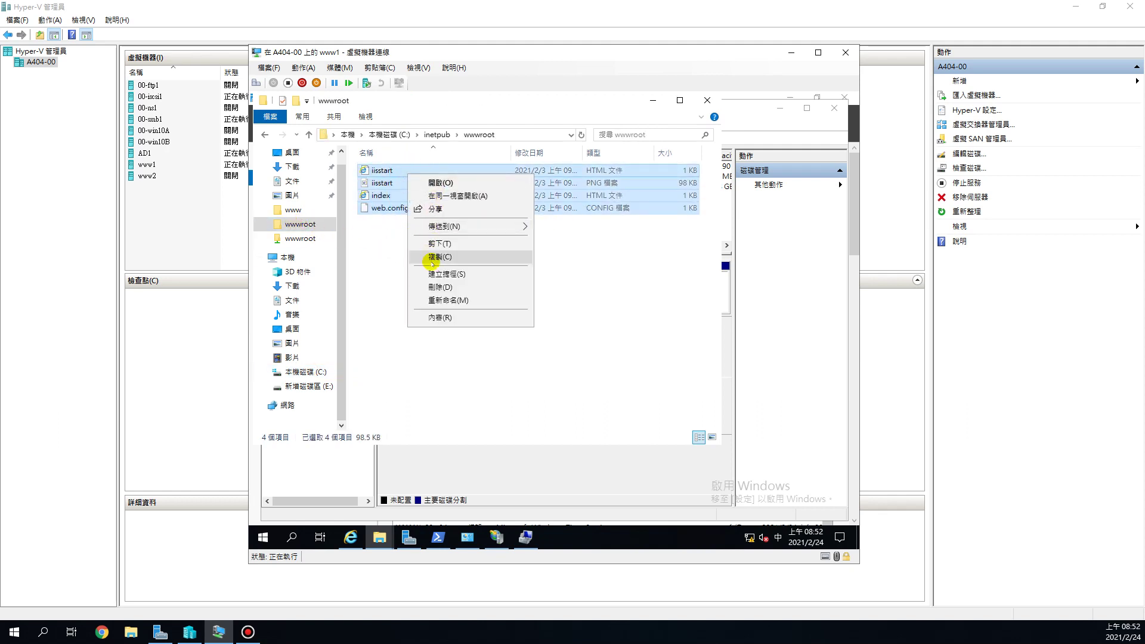
{"action": "left_click", "coordinate": [435, 258]}
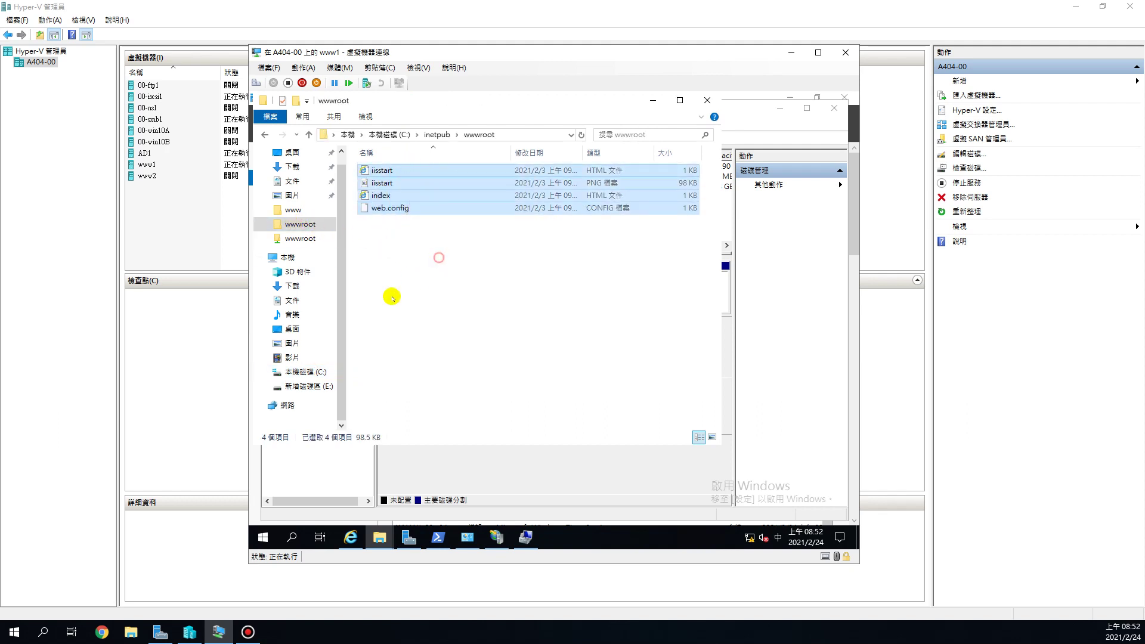
{"action": "left_click", "coordinate": [304, 386]}
{"action": "right_click", "coordinate": [424, 226]}
{"action": "left_click", "coordinate": [456, 304]}
{"action": "left_click", "coordinate": [544, 286]}
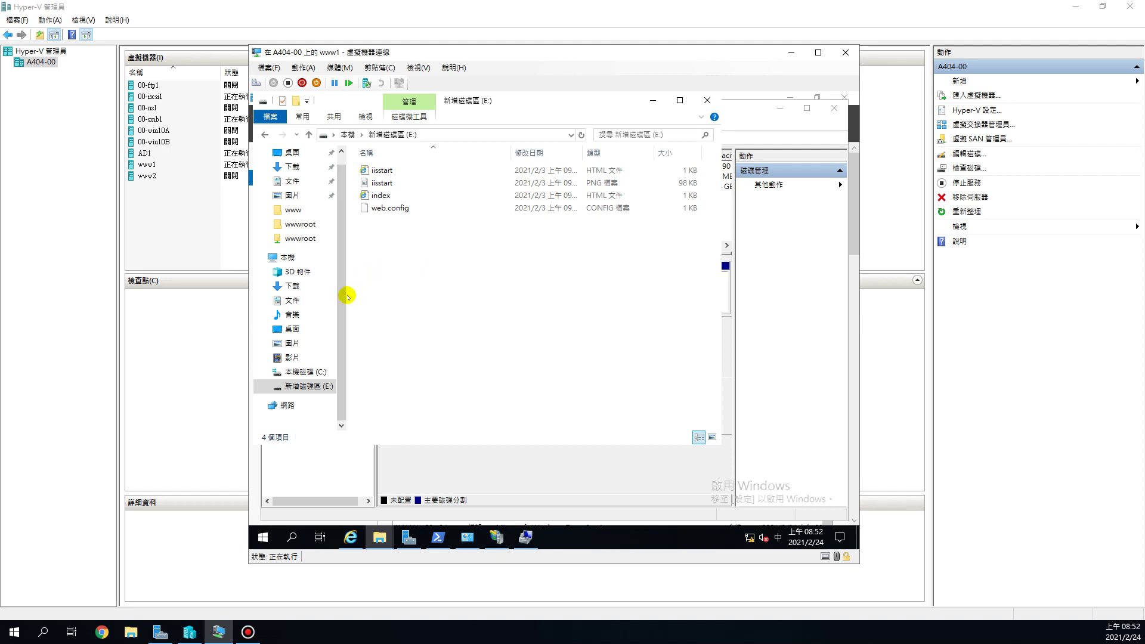
{"action": "left_click_drag", "start_coordinate": [346, 294], "coordinate": [408, 305]}
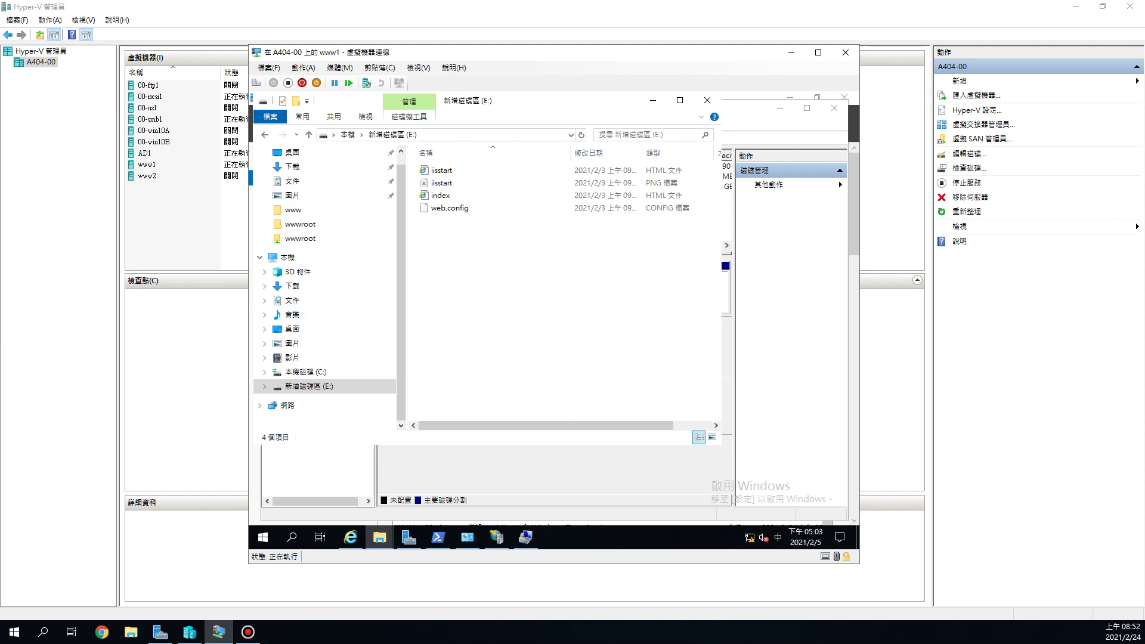
- In File Explorer on the host, open 3_ISO檔\1_Microsoft\Windows Server 2008 R2 SP2 on Z: and check the ISO file's full size
{"action": "key", "text": "ctrl+alt+Left"}
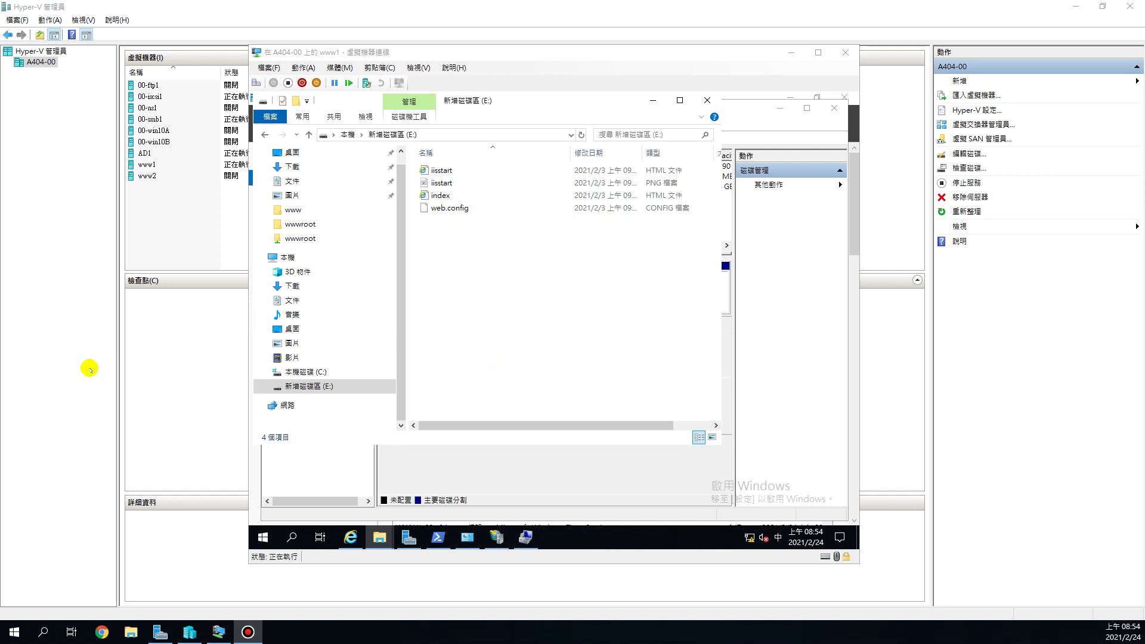
{"action": "left_click", "coordinate": [131, 631]}
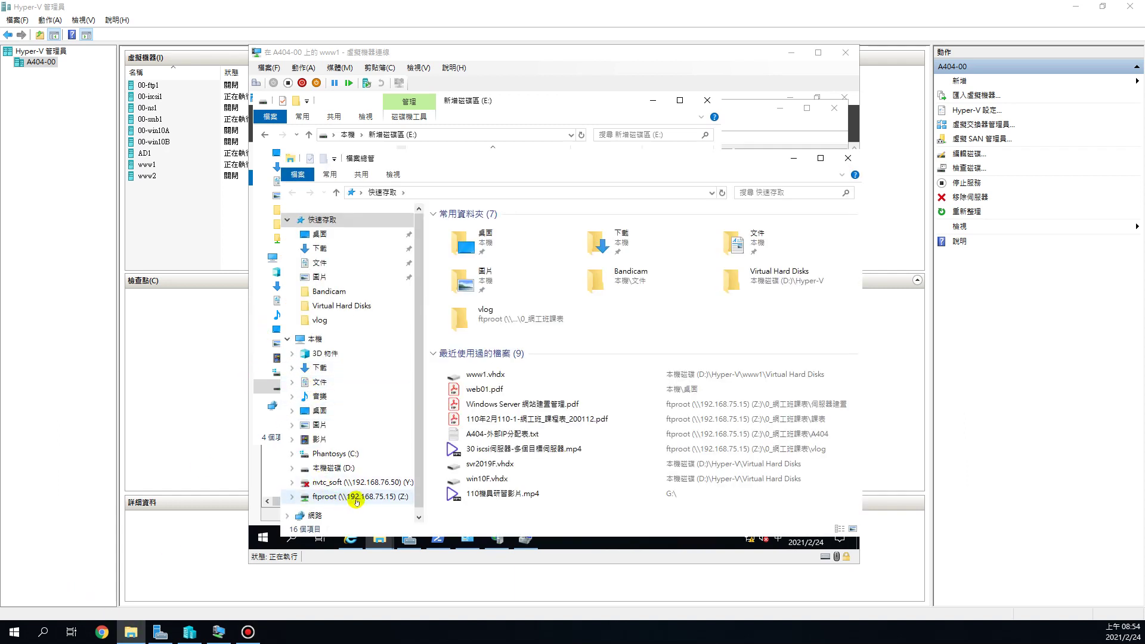
{"action": "left_click", "coordinate": [357, 498]}
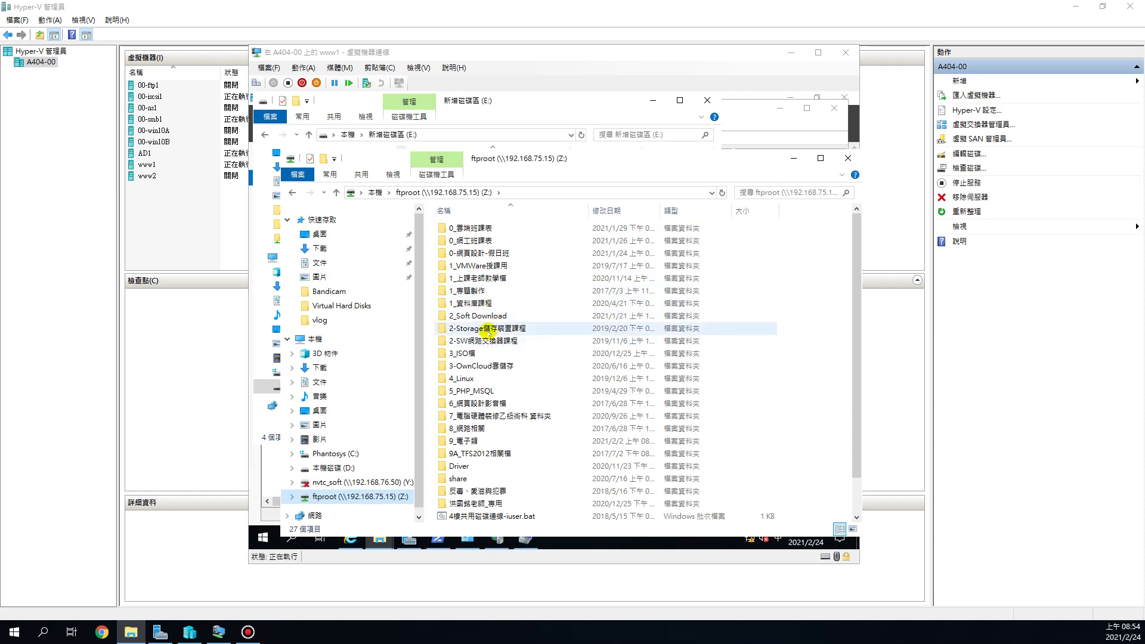
{"action": "double_click", "coordinate": [477, 353]}
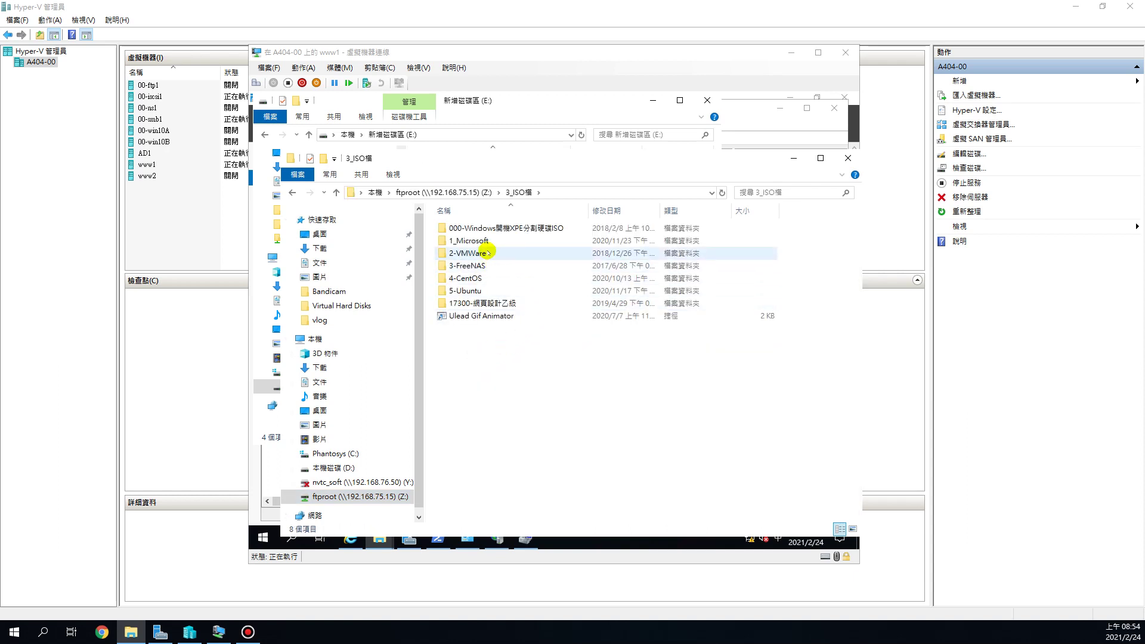
{"action": "double_click", "coordinate": [481, 240]}
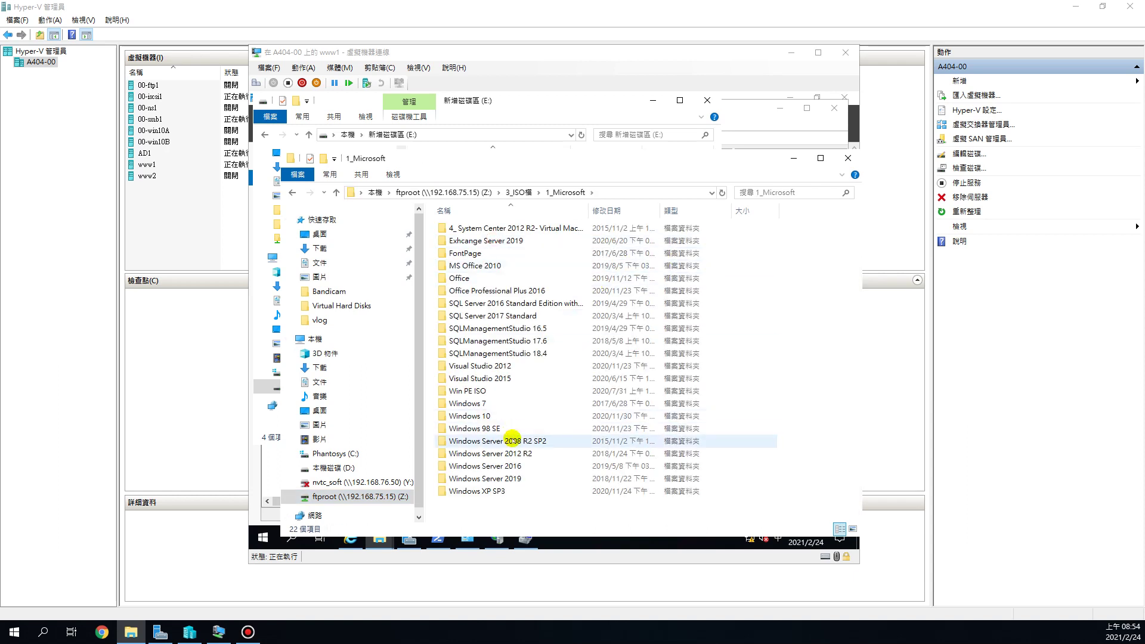
{"action": "double_click", "coordinate": [512, 440]}
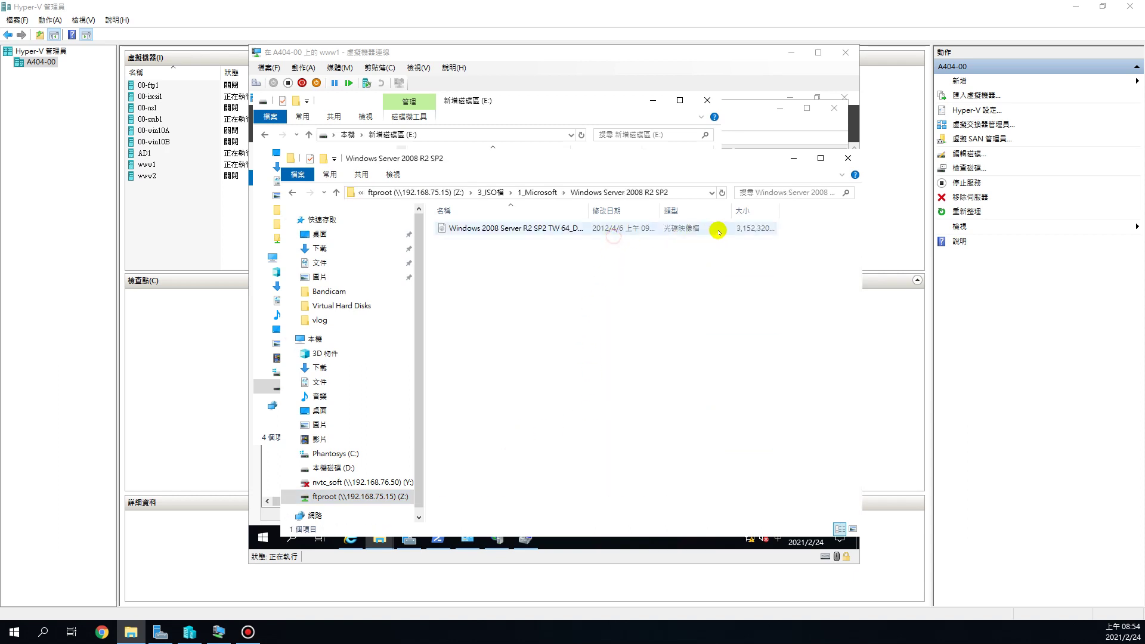
{"action": "left_click_drag", "start_coordinate": [778, 211], "coordinate": [803, 212]}
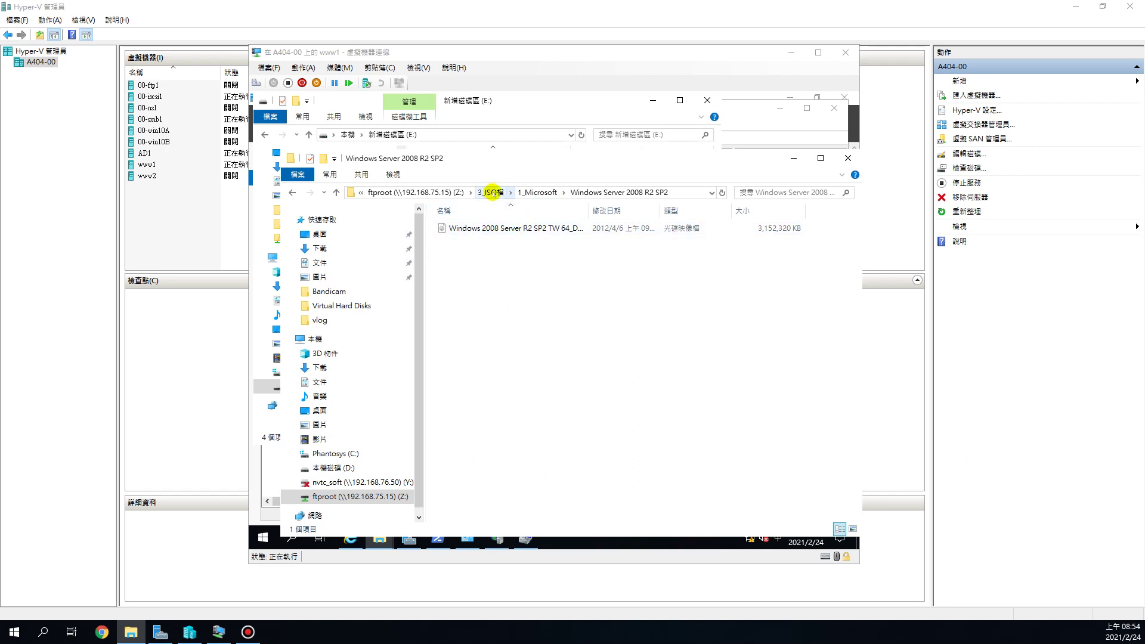
- Return to the root of the Z: share and look through its files for a large one
{"action": "left_click", "coordinate": [497, 192]}
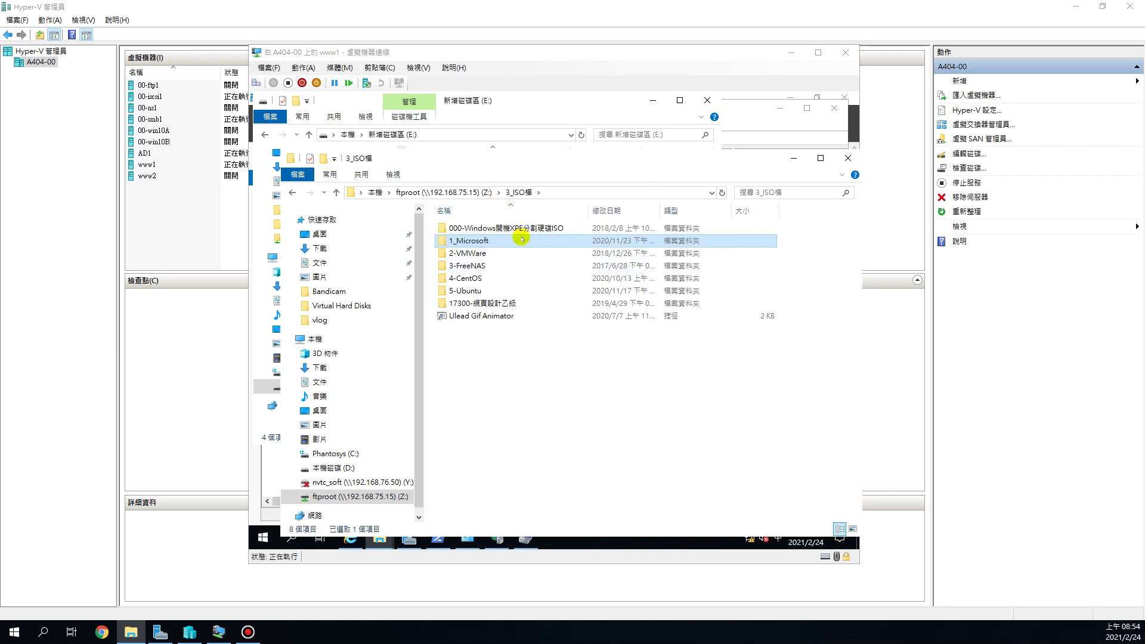
{"action": "left_click", "coordinate": [468, 192]}
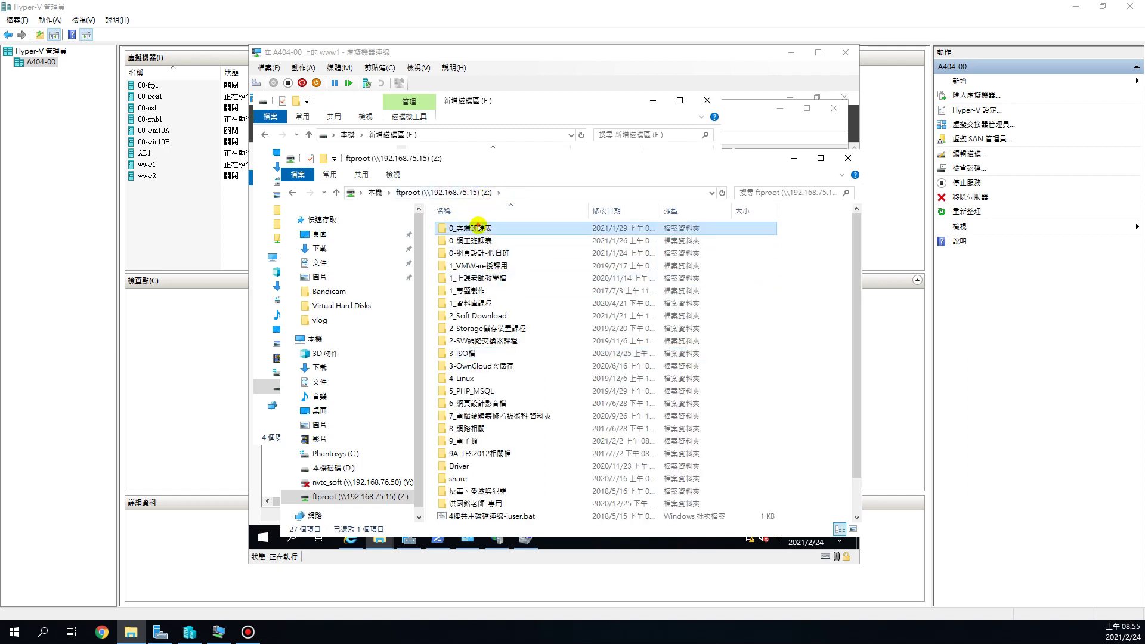
{"action": "scroll", "coordinate": [504, 437], "scroll_direction": "down", "scroll_amount": 1}
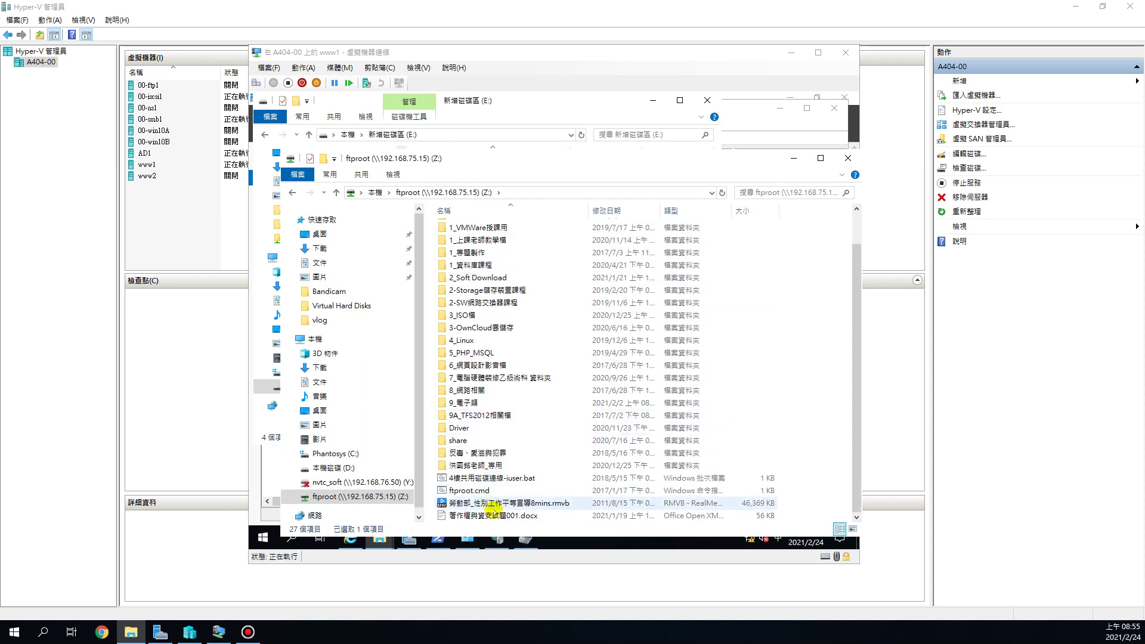
{"action": "key", "text": "ctrl+a"}
{"action": "key", "text": "Return"}
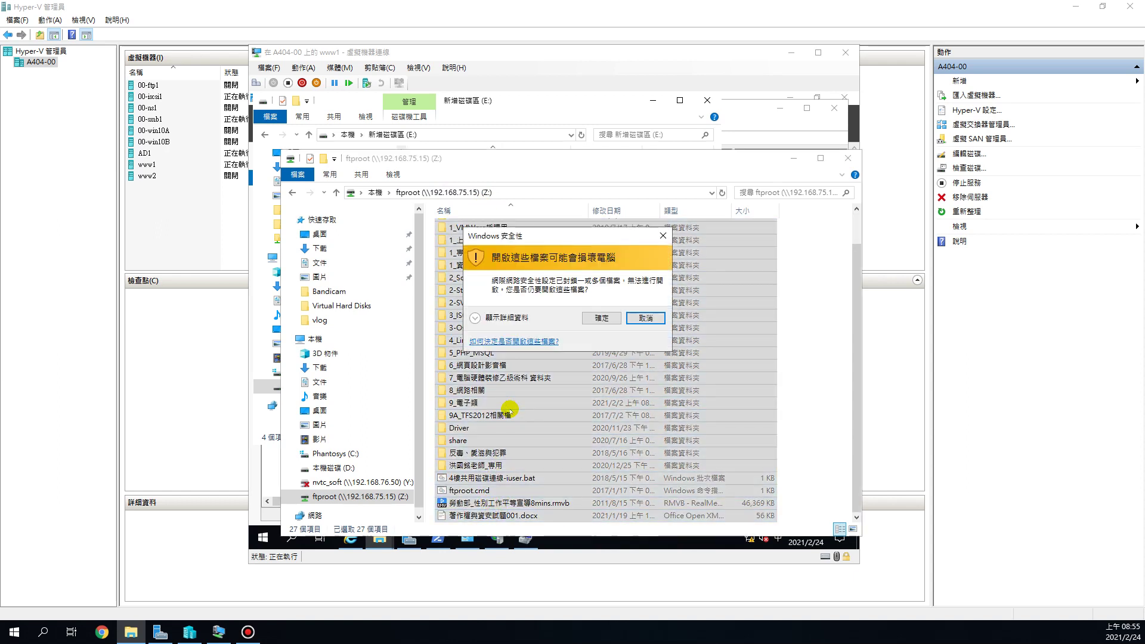
{"action": "left_click", "coordinate": [656, 320]}
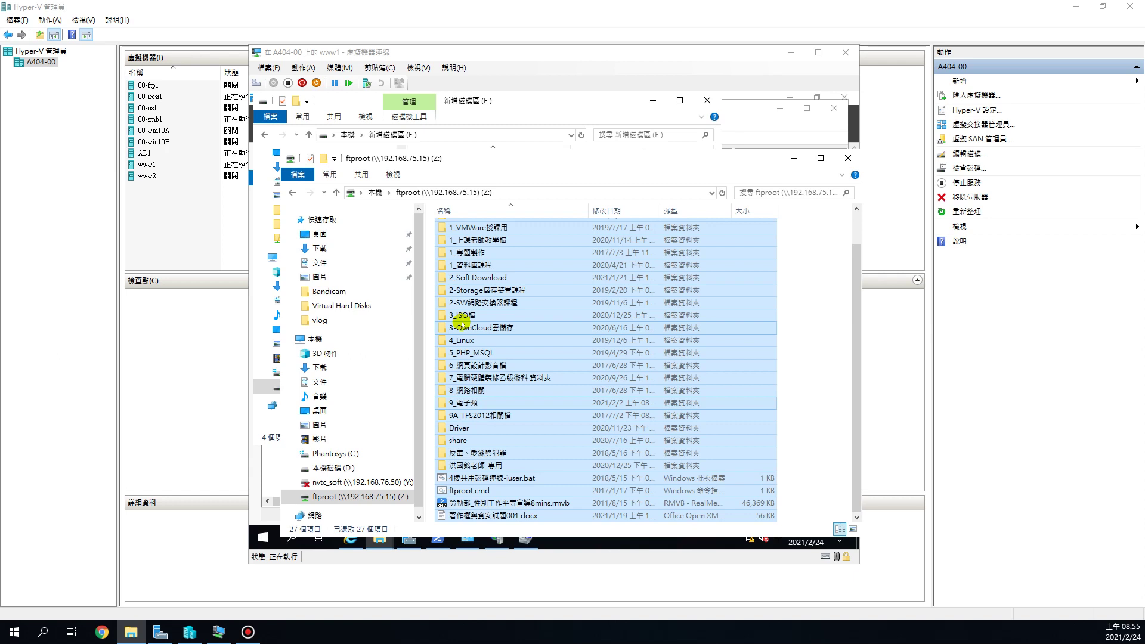
{"action": "scroll", "coordinate": [462, 321], "scroll_direction": "up", "scroll_amount": 1}
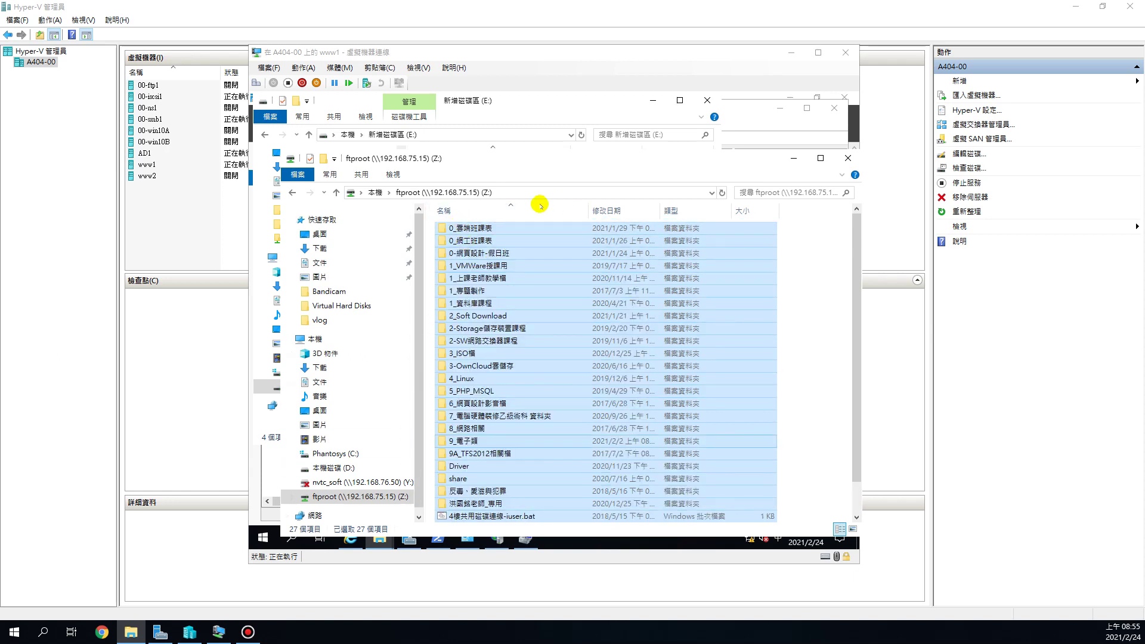
- In File Explorer on the host, open D:\Hyper-V\www1\Virtual Hard Disks and check the size of hd-1.vhdx
{"action": "left_click", "coordinate": [727, 140]}
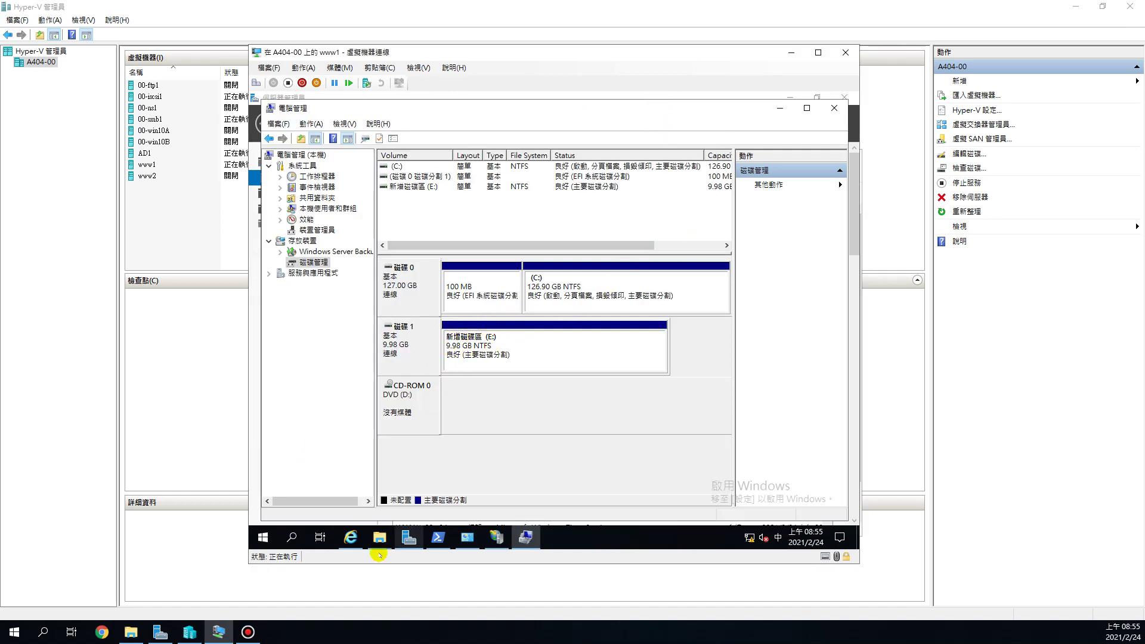
{"action": "left_click", "coordinate": [130, 631]}
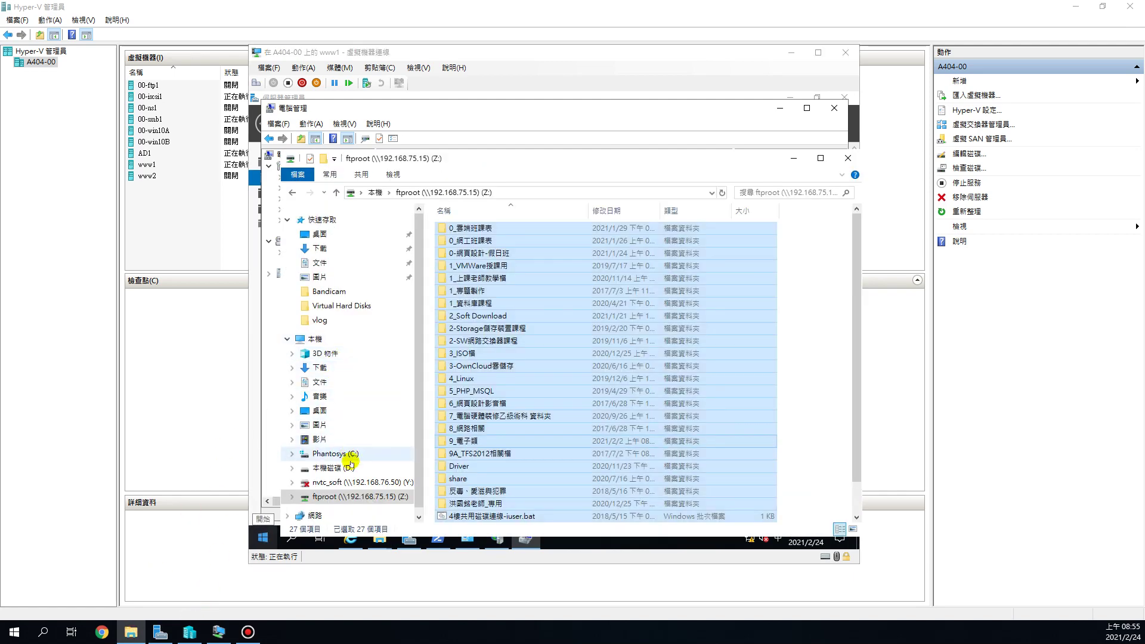
{"action": "left_click", "coordinate": [315, 468]}
{"action": "double_click", "coordinate": [474, 240]}
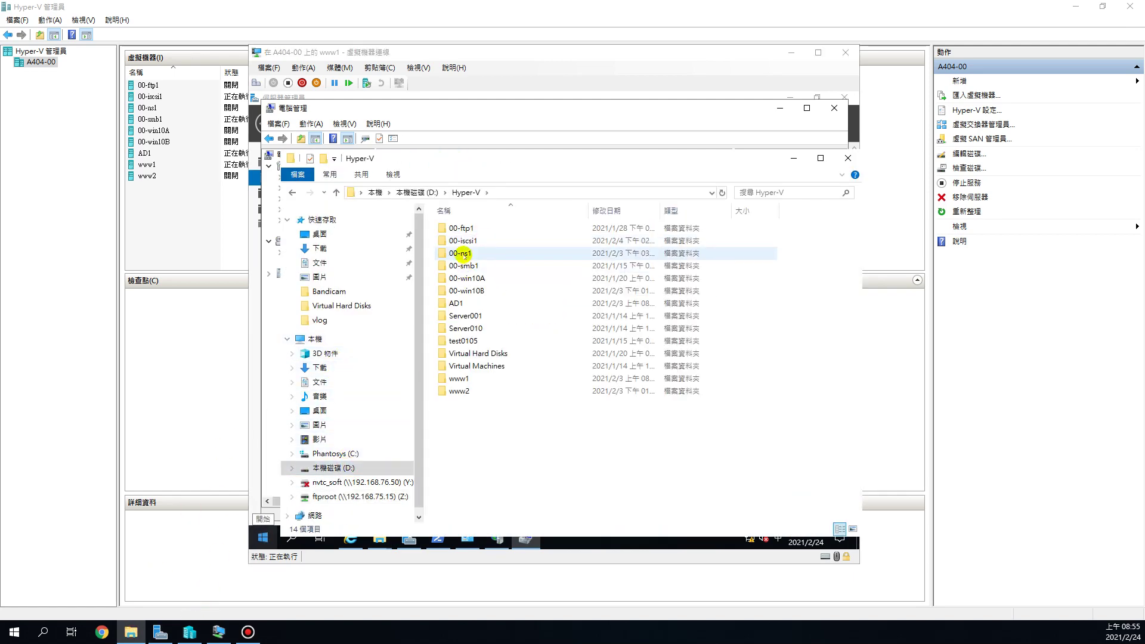
{"action": "left_click", "coordinate": [471, 378]}
{"action": "double_click", "coordinate": [471, 378]}
{"action": "double_click", "coordinate": [483, 227]}
{"action": "left_click", "coordinate": [473, 228]}
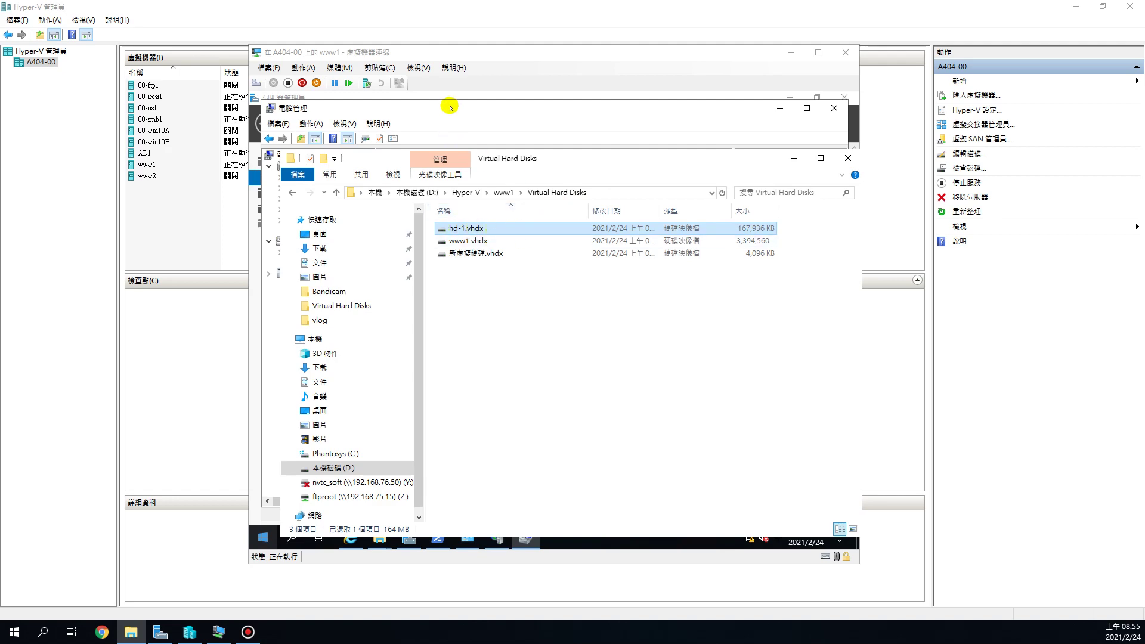
- Open the www1 virtual machine's settings and examine the file path and folder of the hd-1.vhdx hard disk on the SCSI controller
{"action": "left_click", "coordinate": [779, 108]}
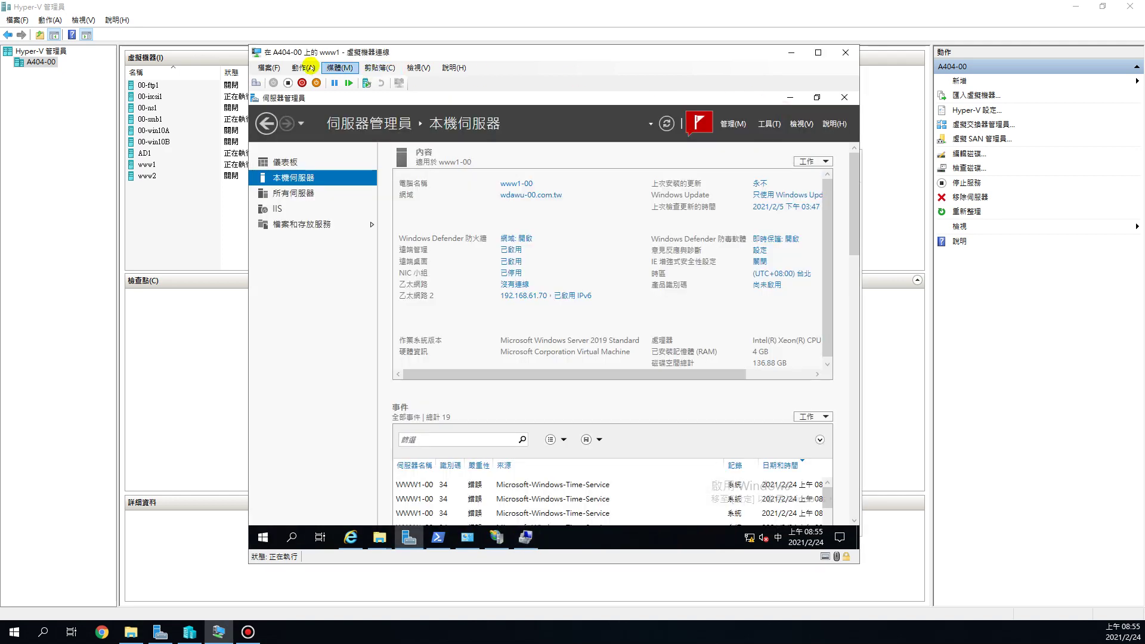
{"action": "left_click", "coordinate": [269, 67]}
{"action": "left_click", "coordinate": [276, 78]}
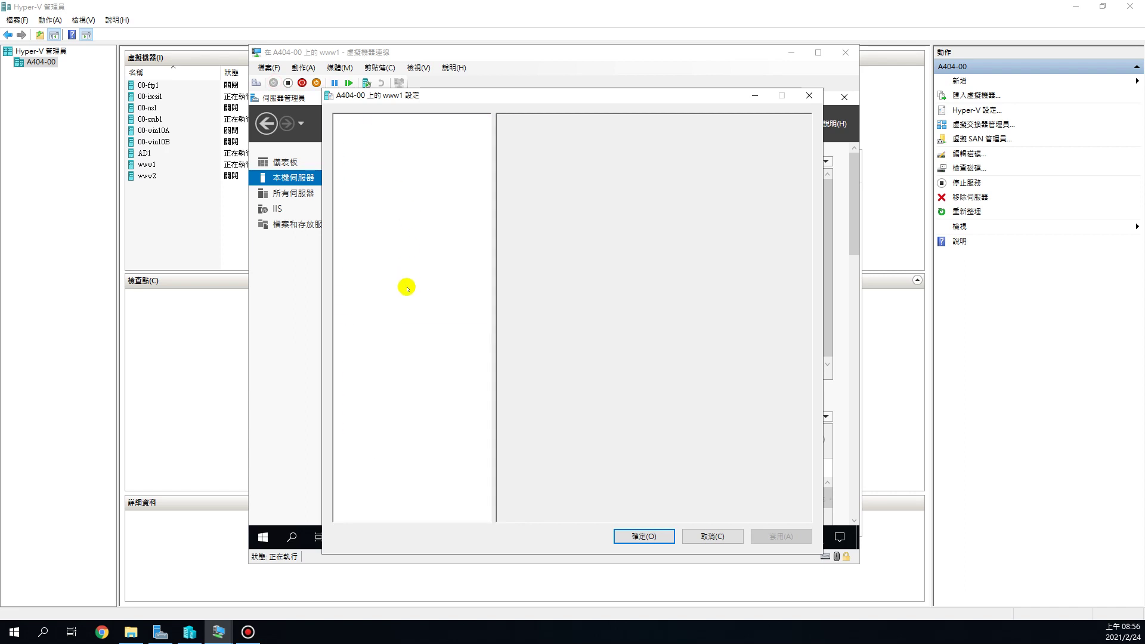
{"action": "left_click", "coordinate": [384, 273]}
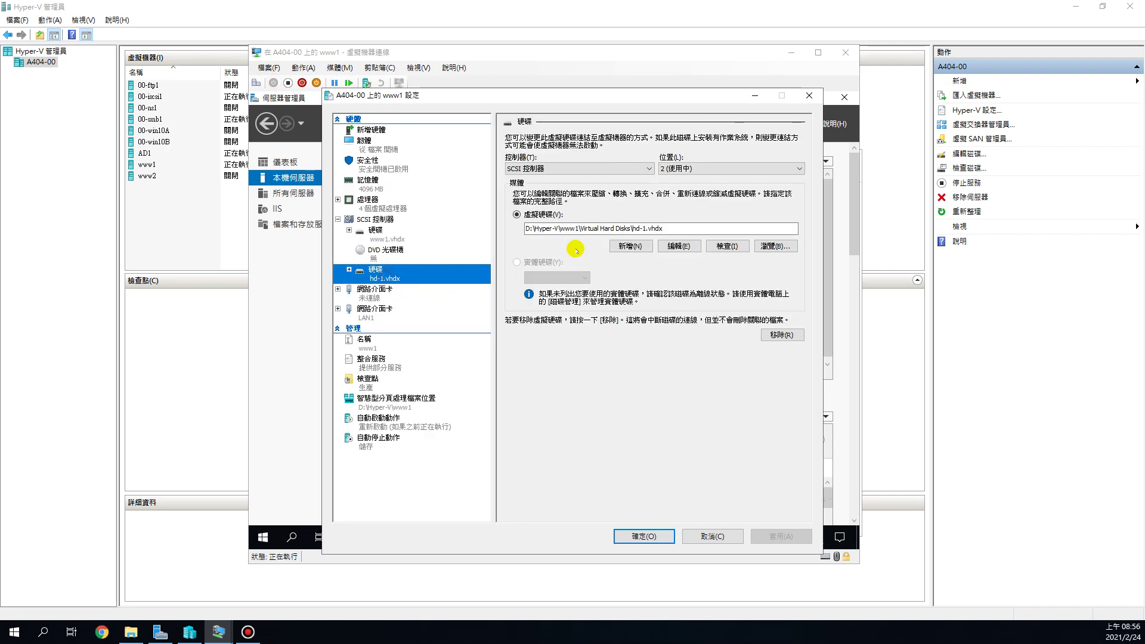
{"action": "left_click", "coordinate": [691, 229]}
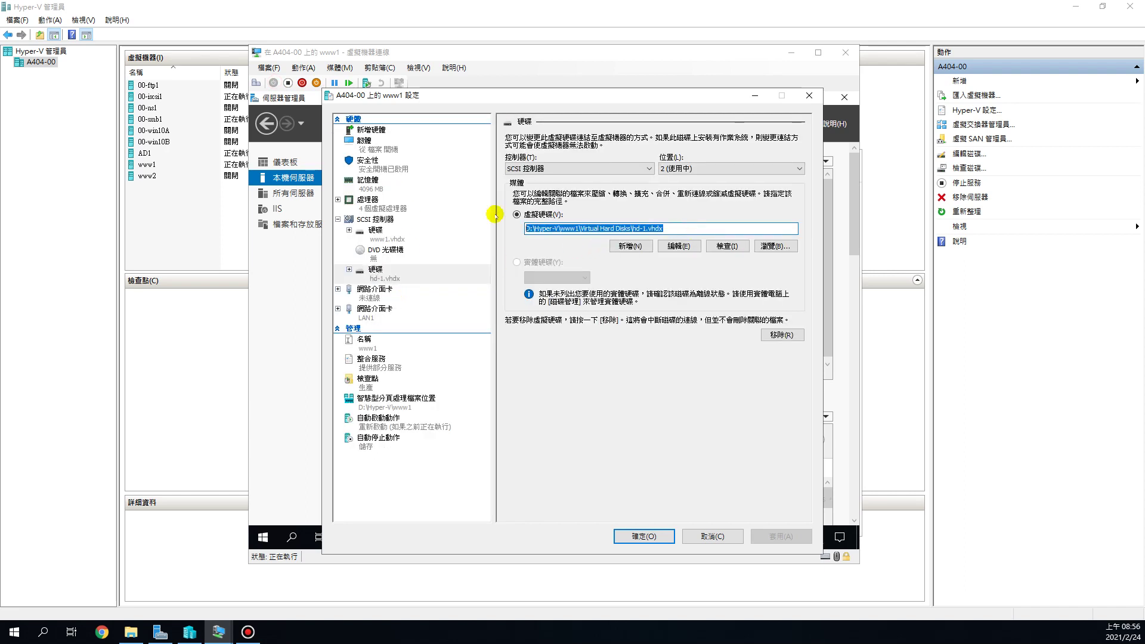
{"action": "left_click", "coordinate": [775, 246]}
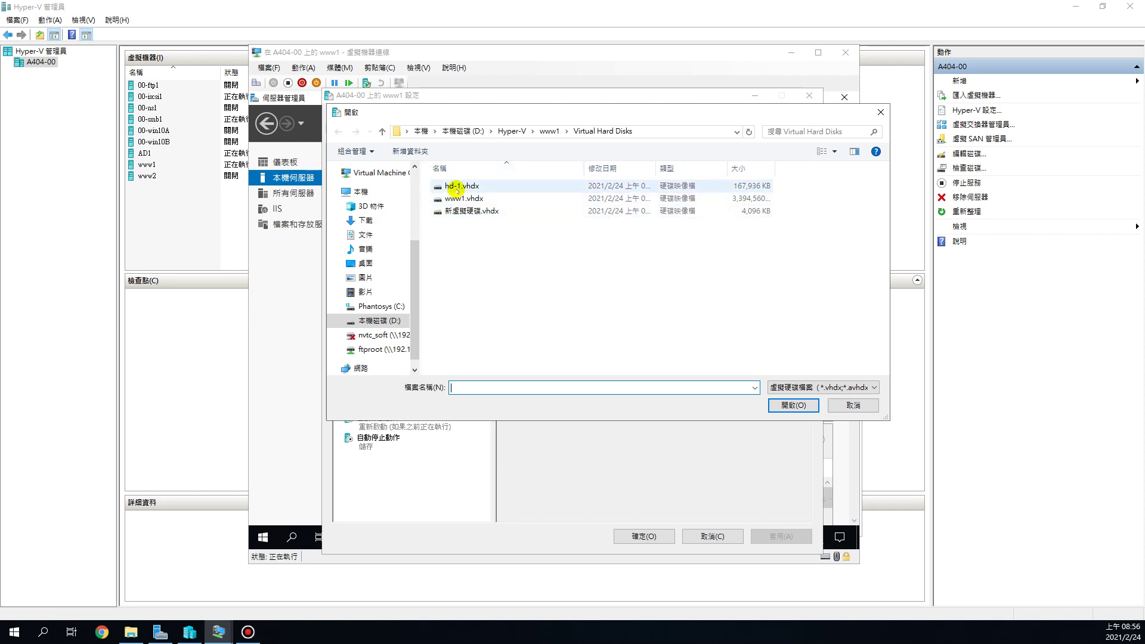
{"action": "left_click", "coordinate": [859, 404]}
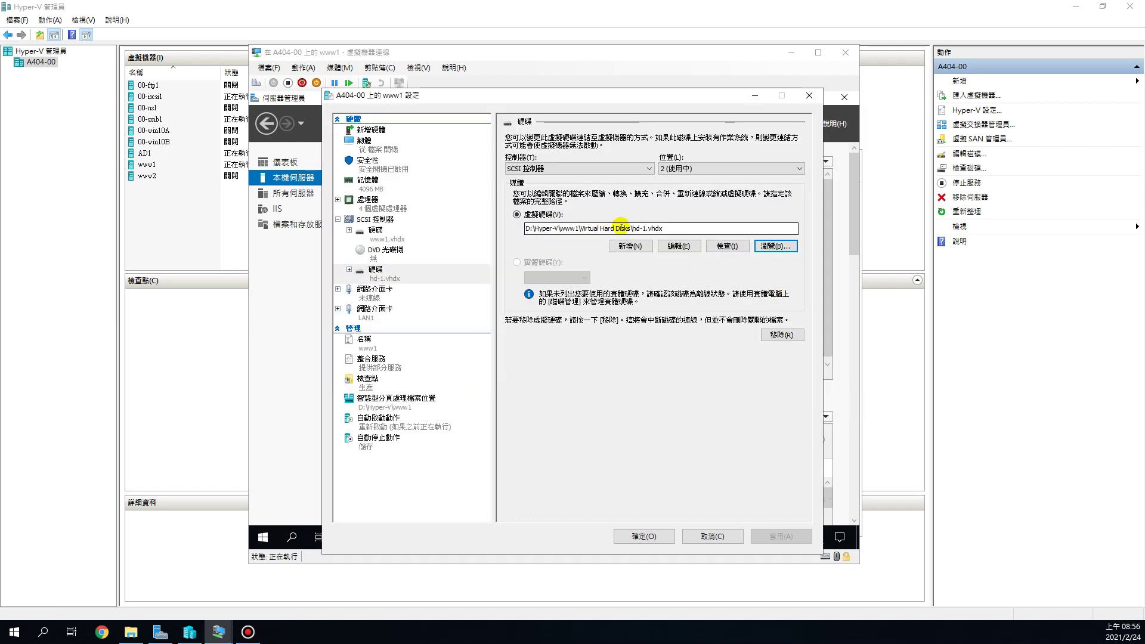
{"action": "left_click_drag", "start_coordinate": [632, 228], "coordinate": [682, 228]}
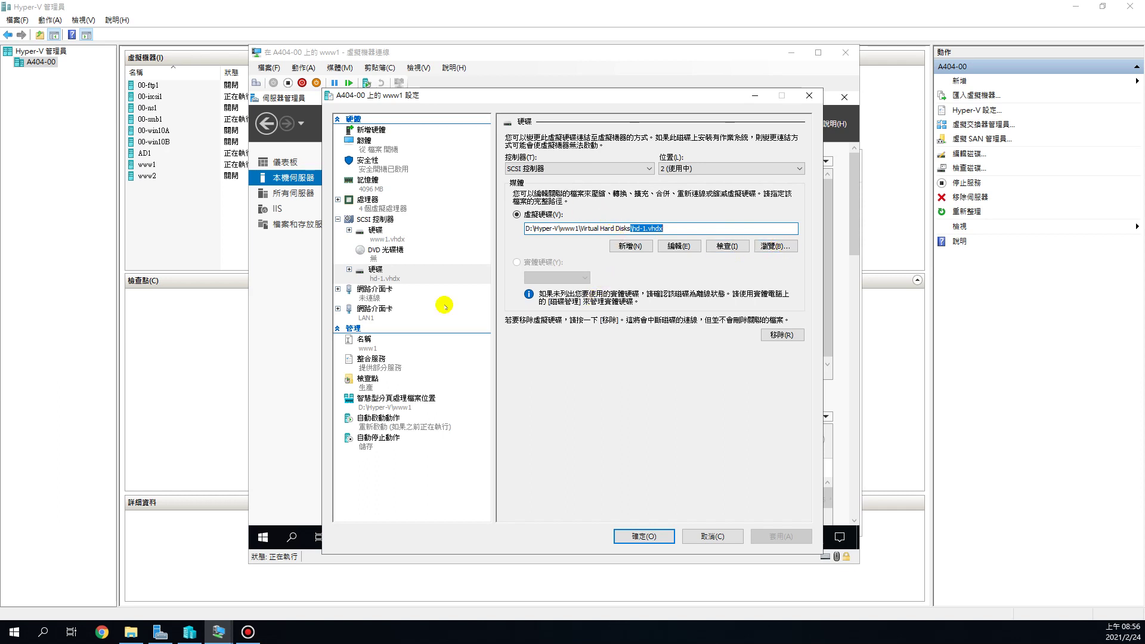
- Point the second hard disk of www1 to the file 新虛擬硬碟.vhdx
{"action": "left_click", "coordinate": [774, 245]}
{"action": "left_click", "coordinate": [468, 211]}
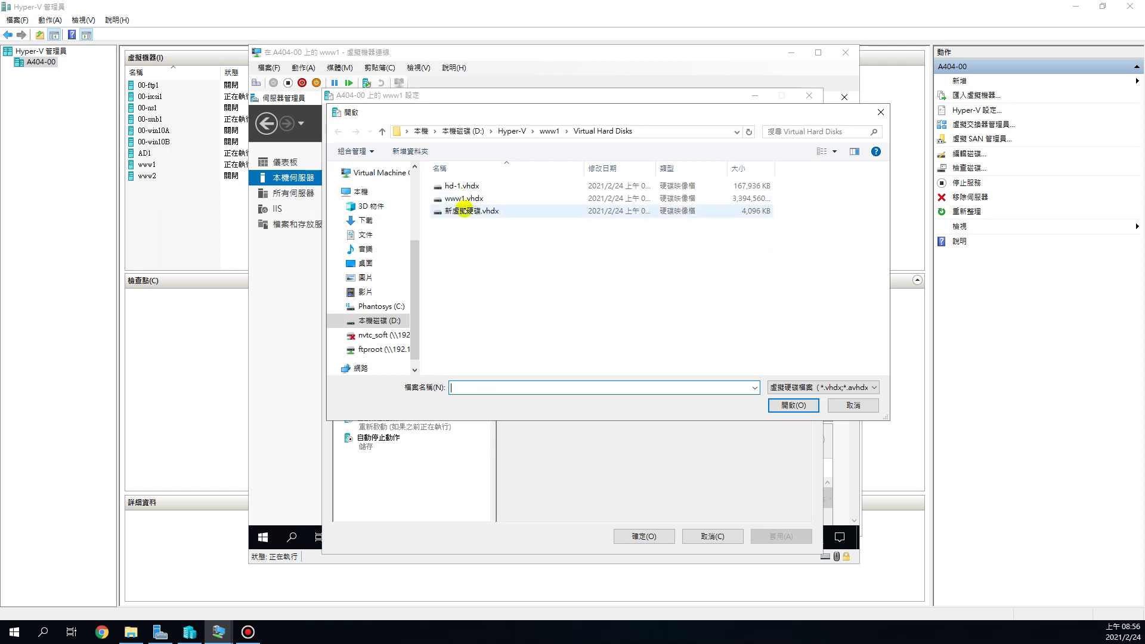
{"action": "left_click", "coordinate": [802, 405]}
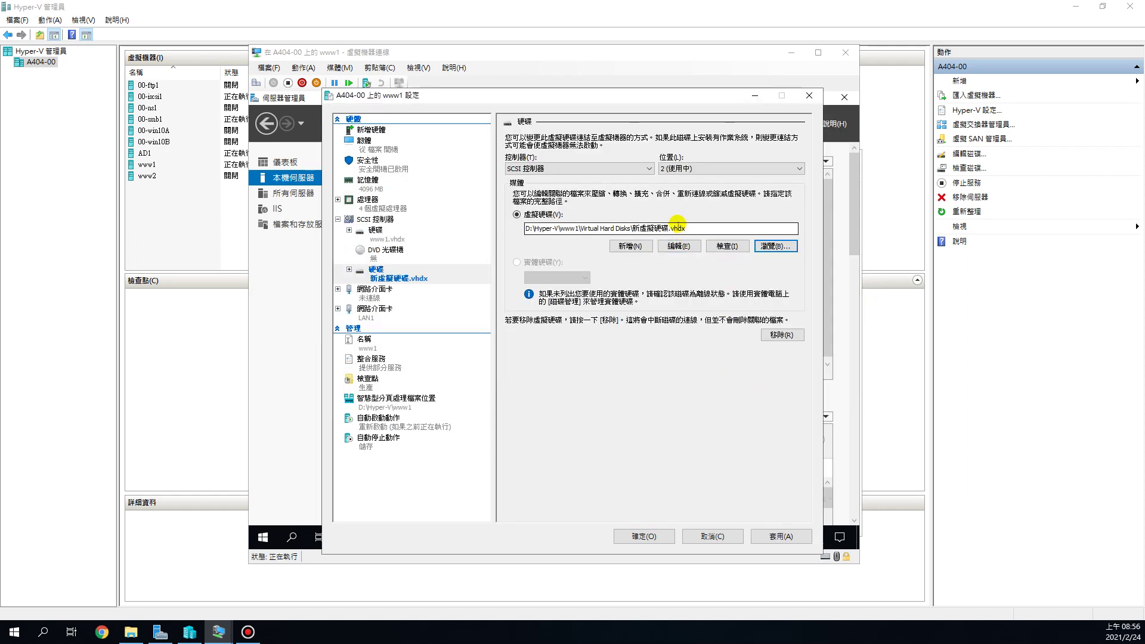
- Point the second hard disk of www1 back to hd-1.vhdx and accept the virtual machine settings
{"action": "left_click", "coordinate": [775, 246]}
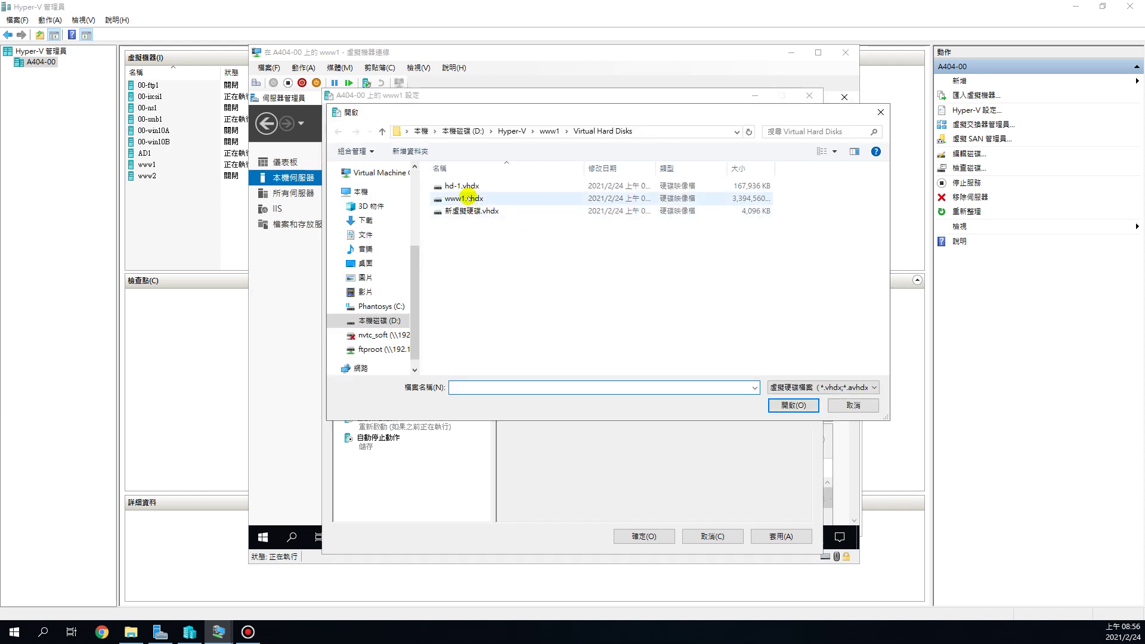
{"action": "left_click", "coordinate": [454, 186]}
{"action": "left_click", "coordinate": [794, 405]}
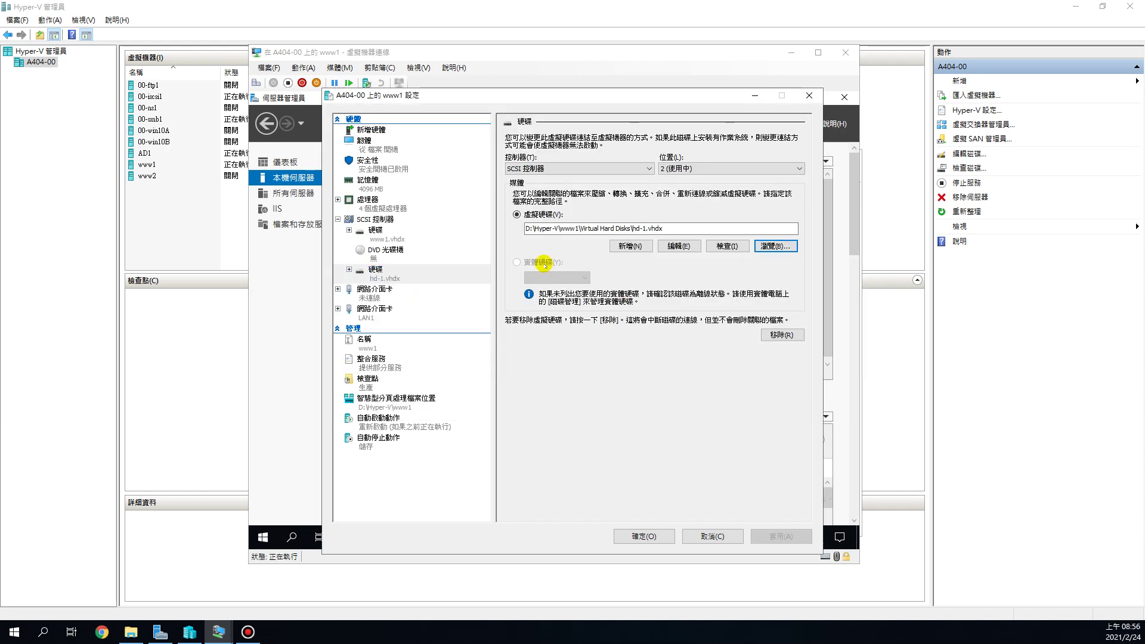
{"action": "left_click_drag", "start_coordinate": [674, 228], "coordinate": [633, 225]}
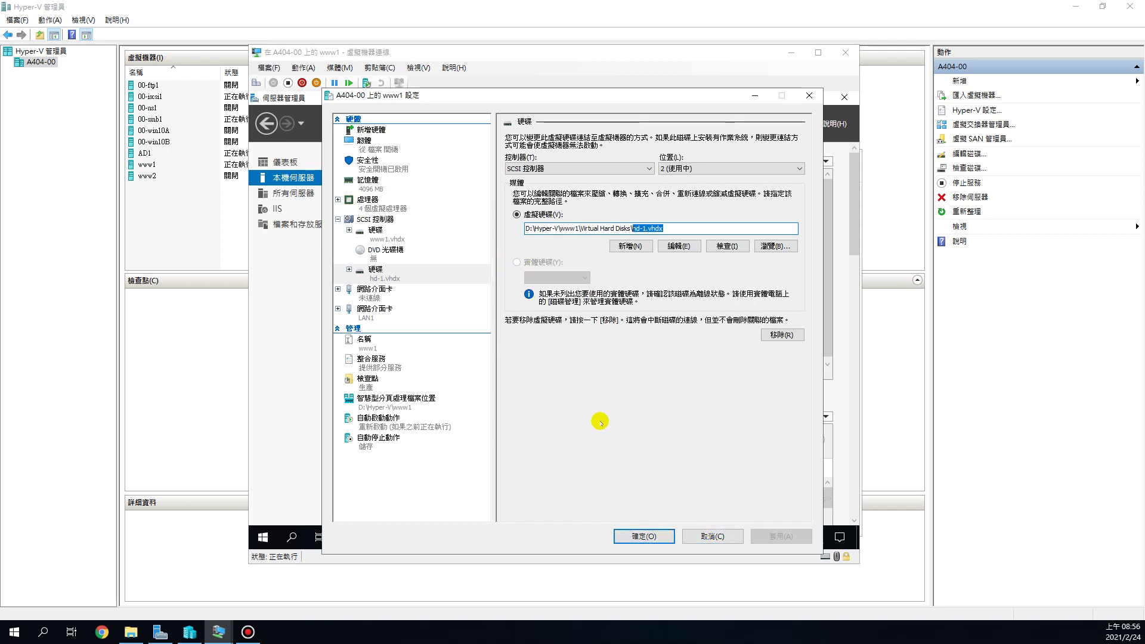
{"action": "left_click", "coordinate": [631, 535]}
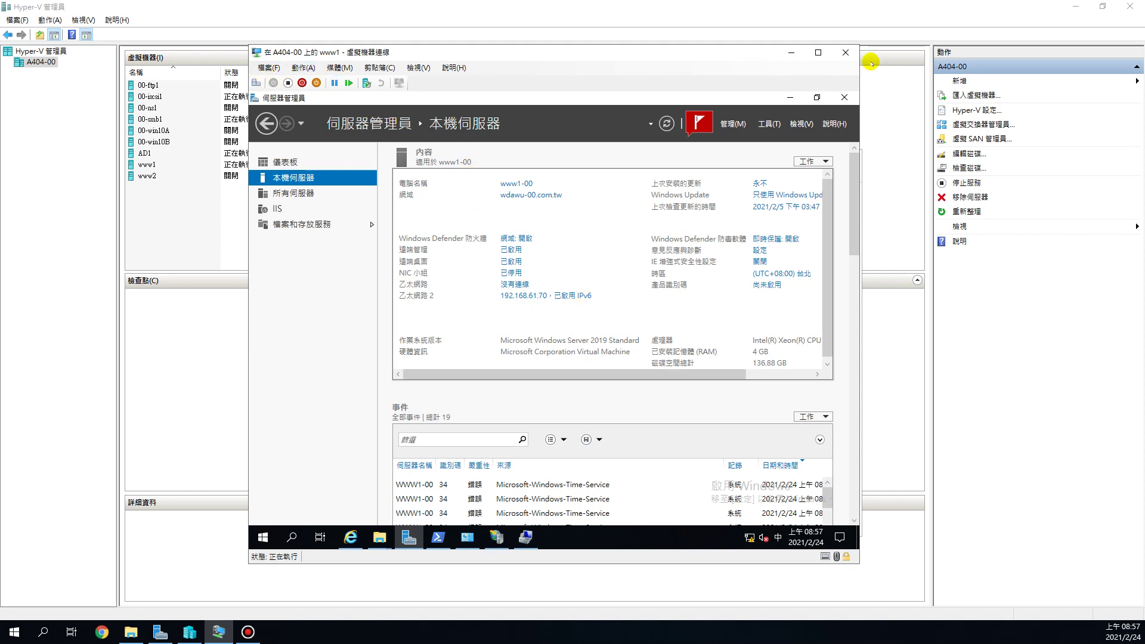
- Close the www1 connection window, compare the sizes of www1.vhdx and hd-1.vhdx on the host, and close File Explorer
{"action": "left_click", "coordinate": [846, 52]}
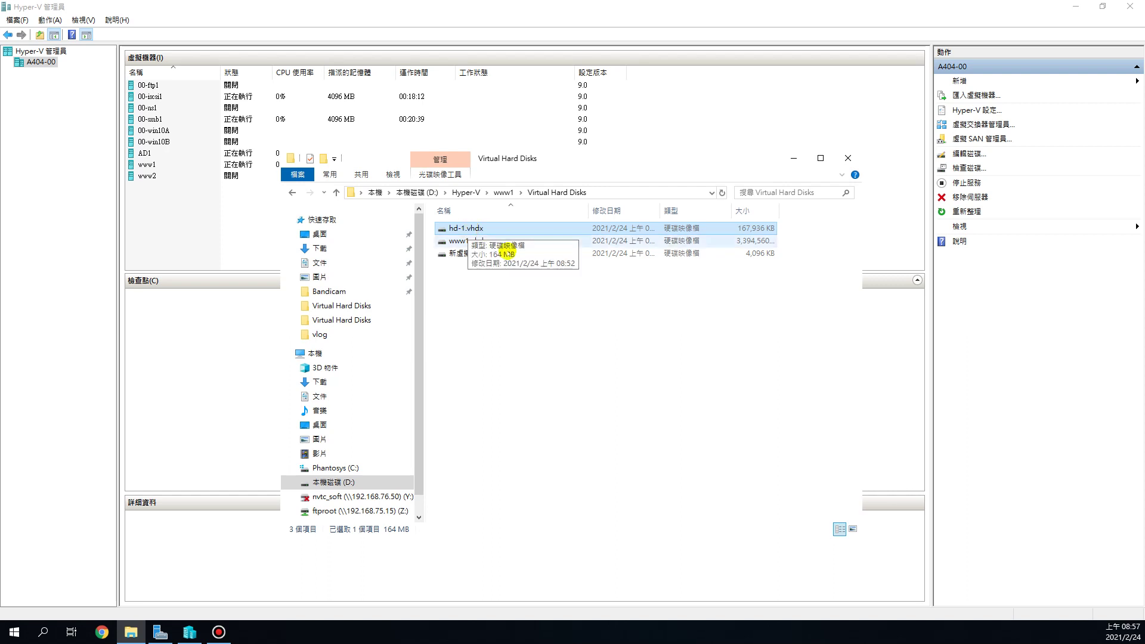
{"action": "left_click", "coordinate": [465, 241]}
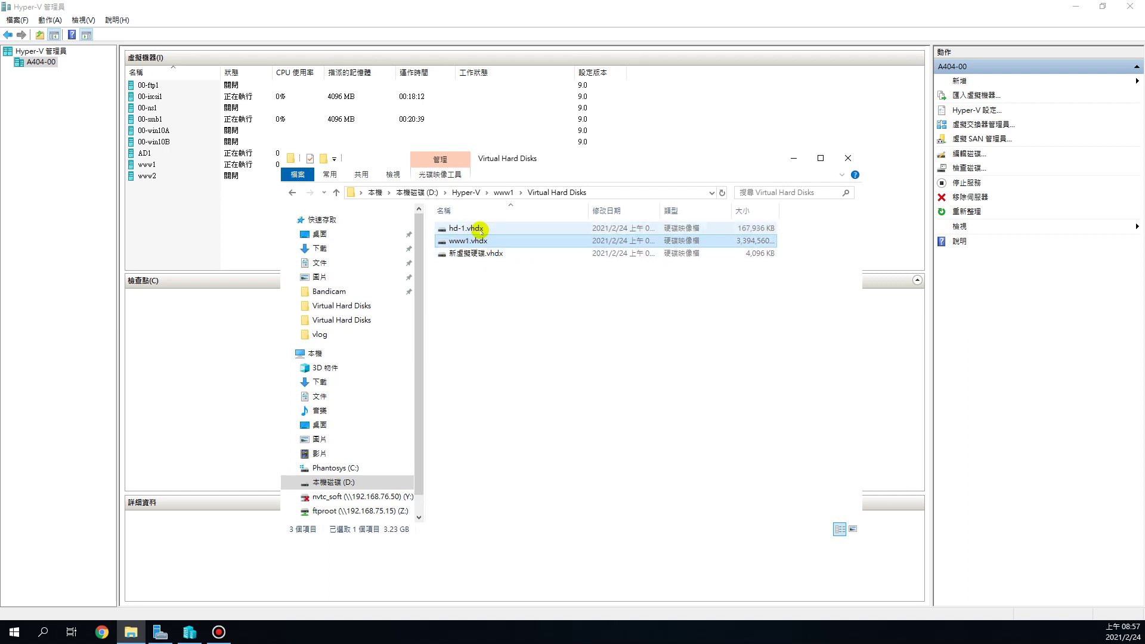
{"action": "left_click", "coordinate": [477, 228]}
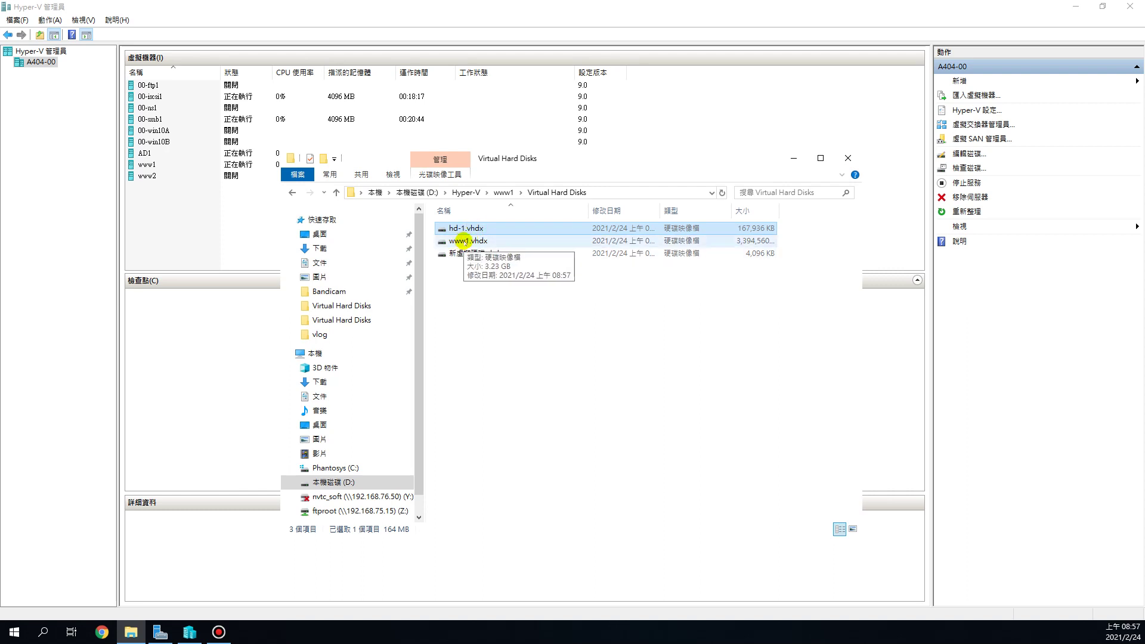
{"action": "left_click", "coordinate": [847, 159]}
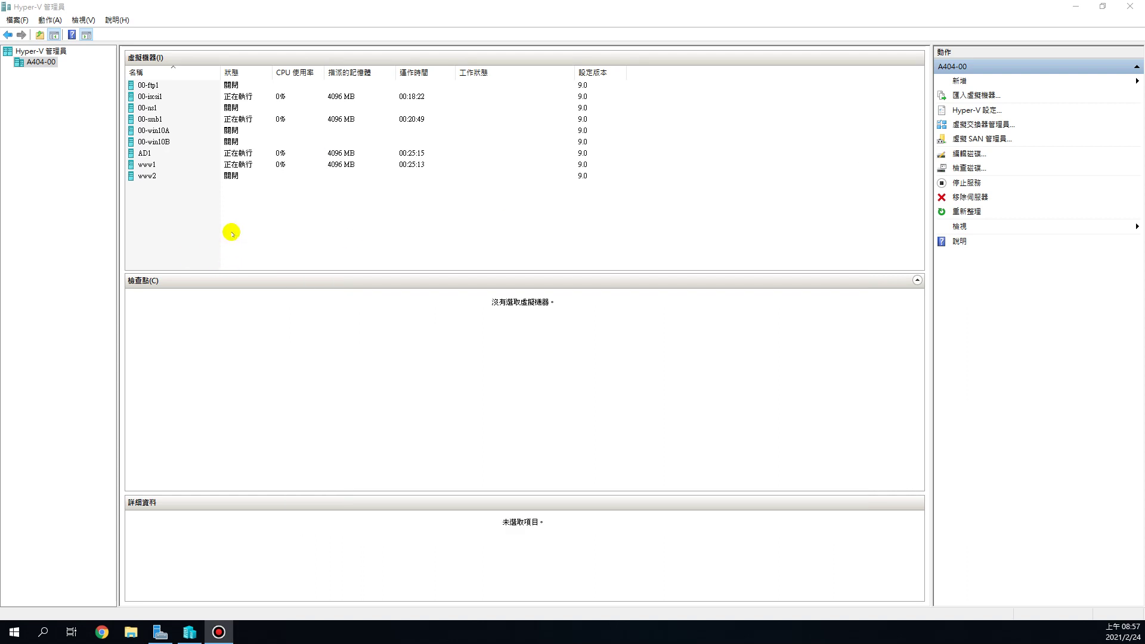
- Open the www2 virtual machine's settings, check which hard disks are attached, and close them without changes
{"action": "left_click", "coordinate": [160, 166]}
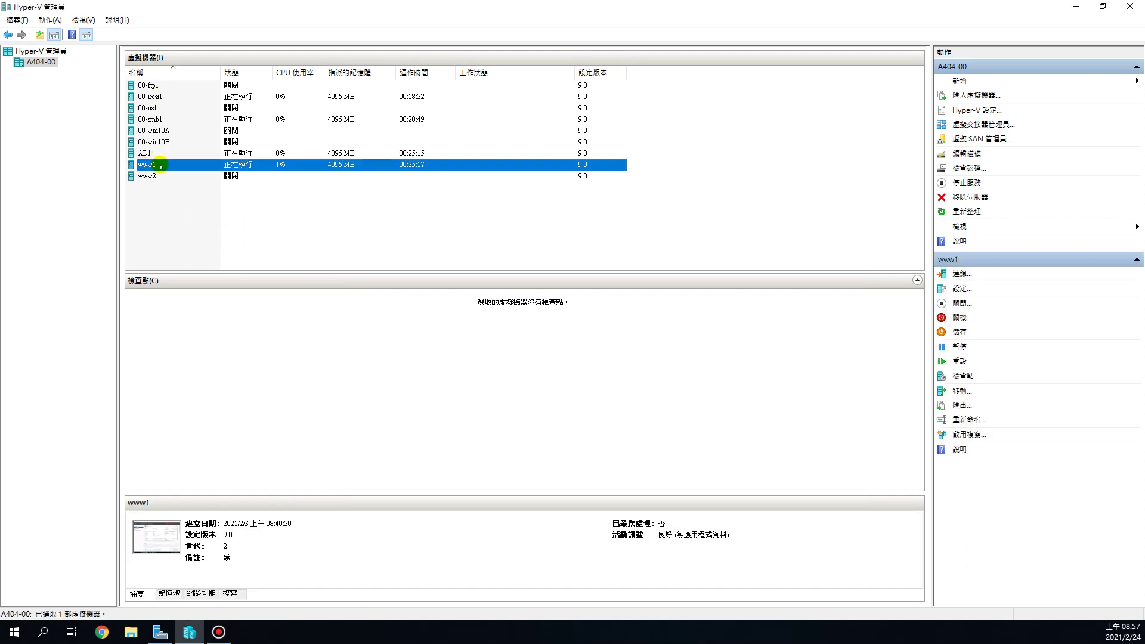
{"action": "left_click", "coordinate": [155, 176]}
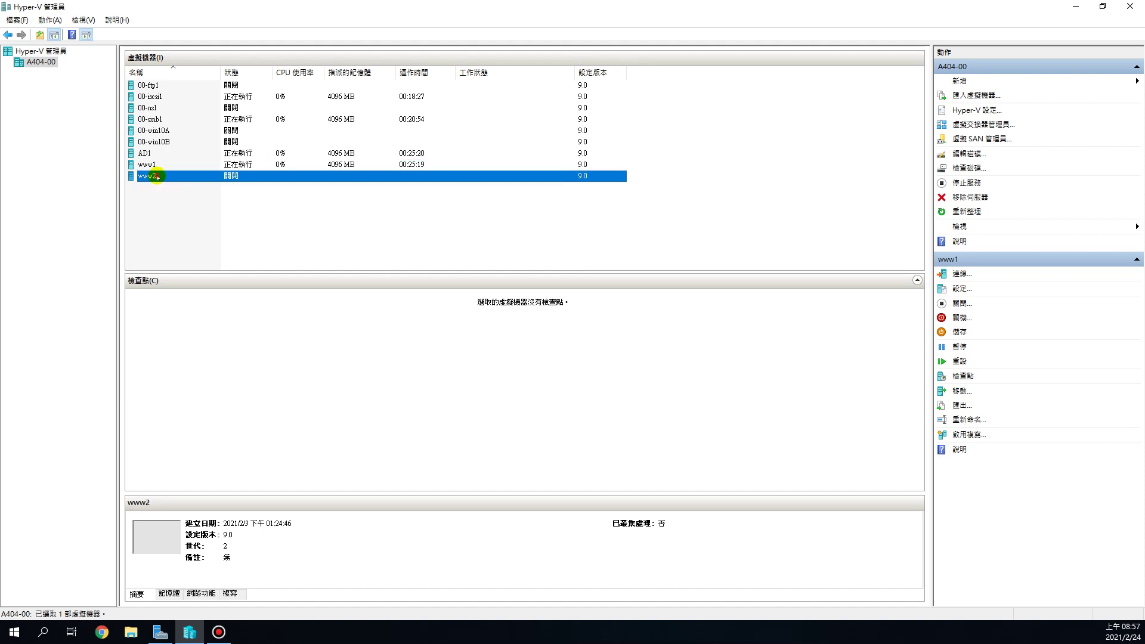
{"action": "right_click", "coordinate": [157, 177]}
{"action": "left_click", "coordinate": [186, 201]}
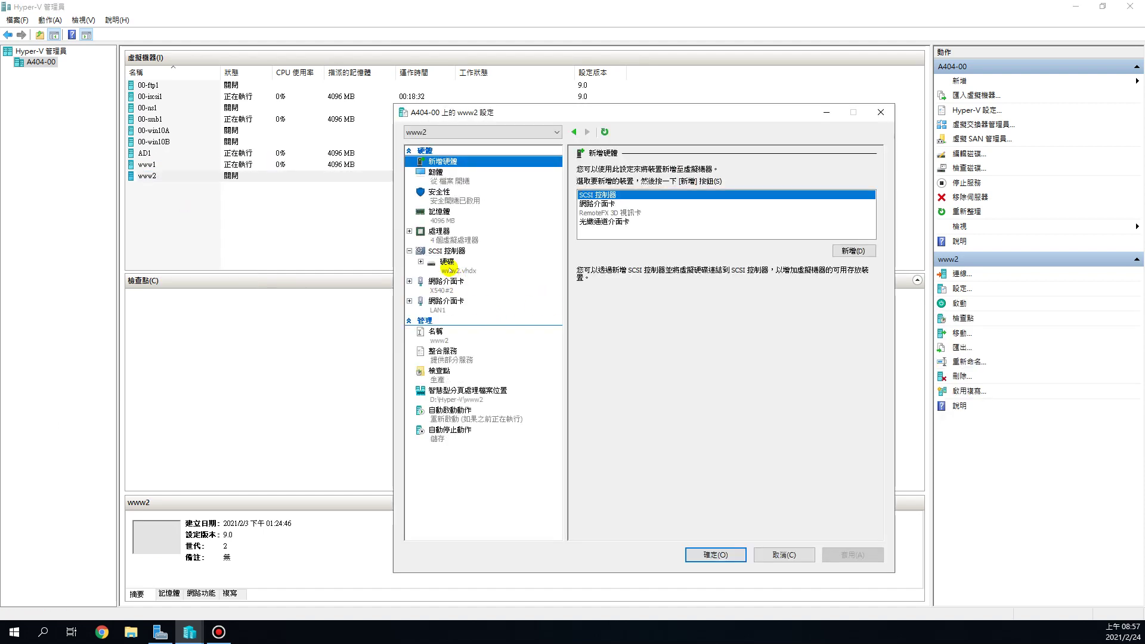
{"action": "left_click", "coordinate": [782, 554]}
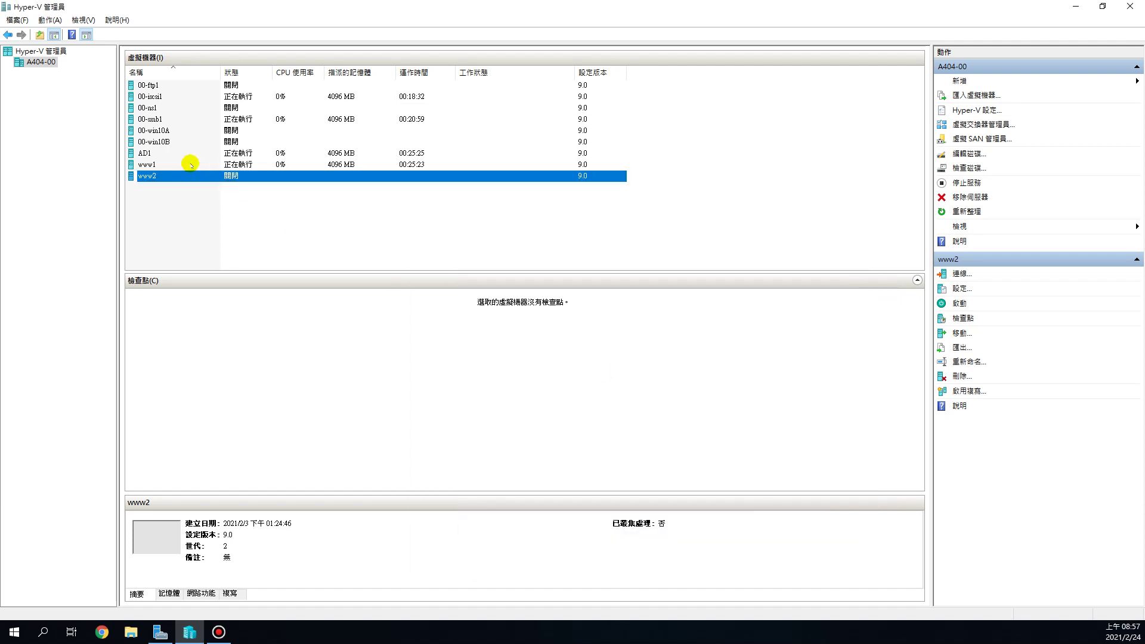
- Open the www1 virtual machine's settings and examine the file path of its hd-1.vhdx hard disk on the SCSI controller
{"action": "left_click", "coordinate": [151, 165]}
{"action": "right_click", "coordinate": [150, 165]}
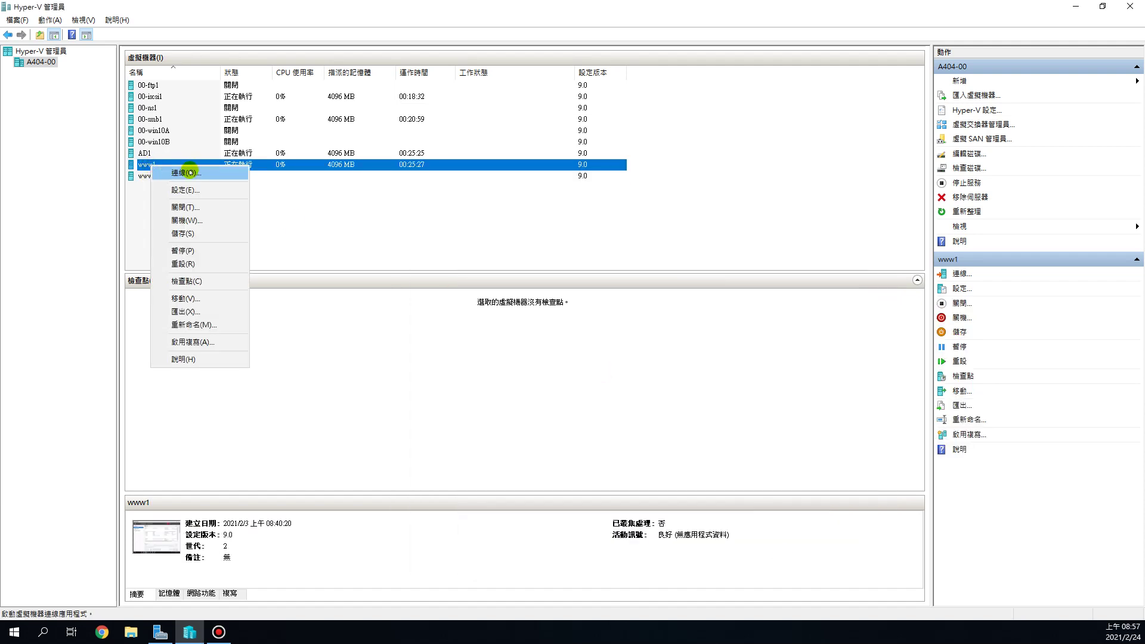
{"action": "left_click", "coordinate": [186, 188]}
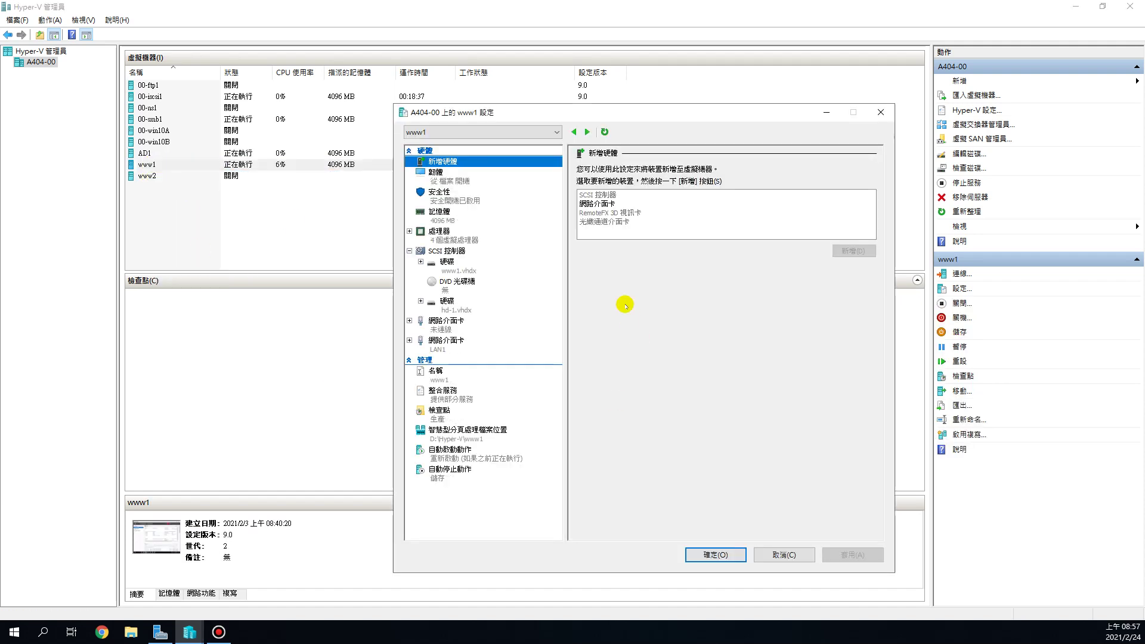
{"action": "left_click", "coordinate": [447, 304]}
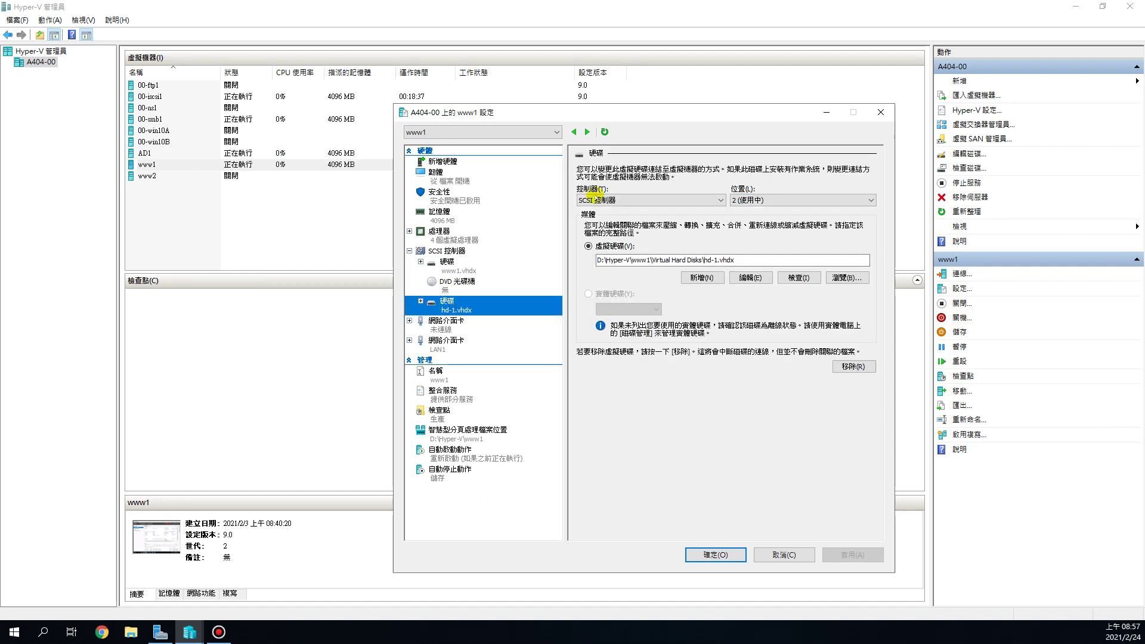
{"action": "left_click_drag", "start_coordinate": [749, 259], "coordinate": [586, 267]}
{"action": "left_click", "coordinate": [746, 261]}
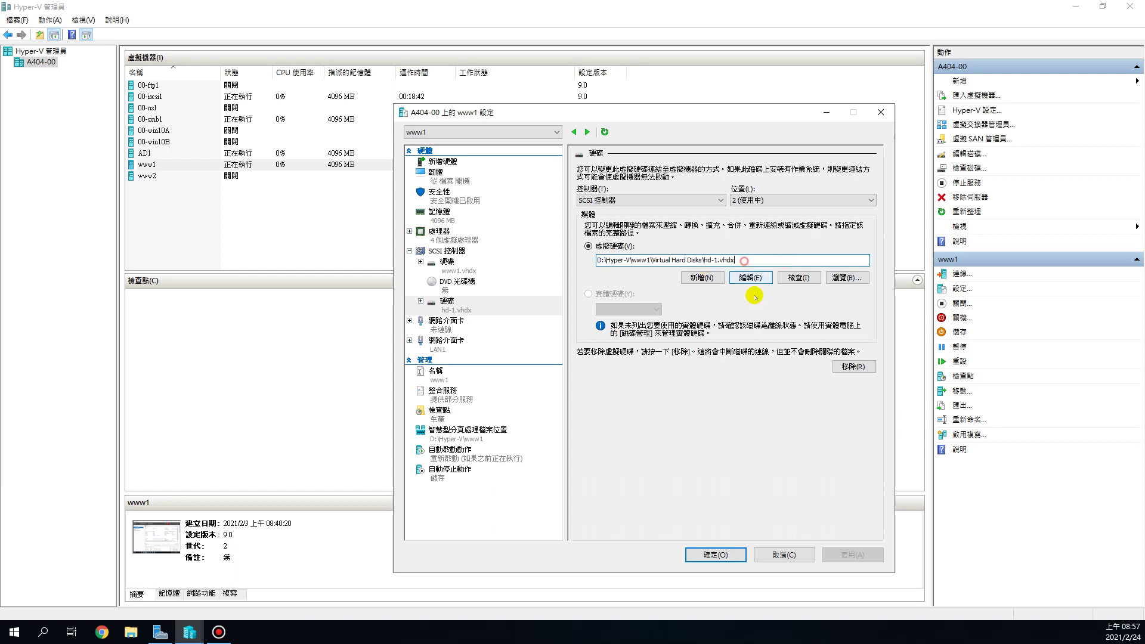
- Leave the www1 settings without changes and view the files on the E: drive inside the www1 connection
{"action": "left_click", "coordinate": [784, 553]}
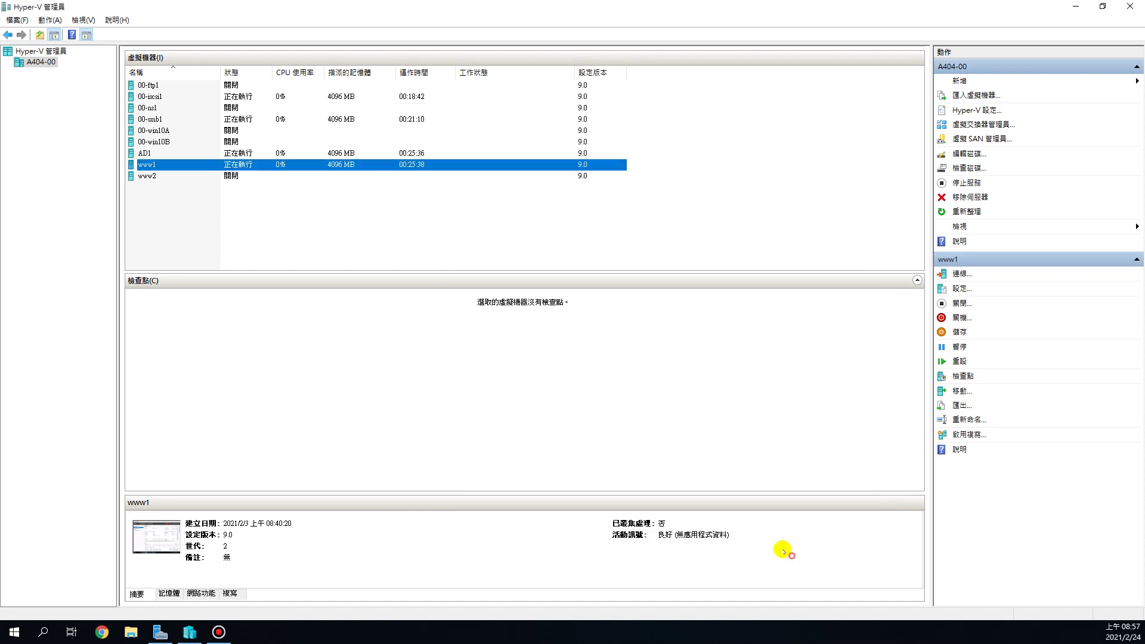
{"action": "right_click", "coordinate": [190, 166]}
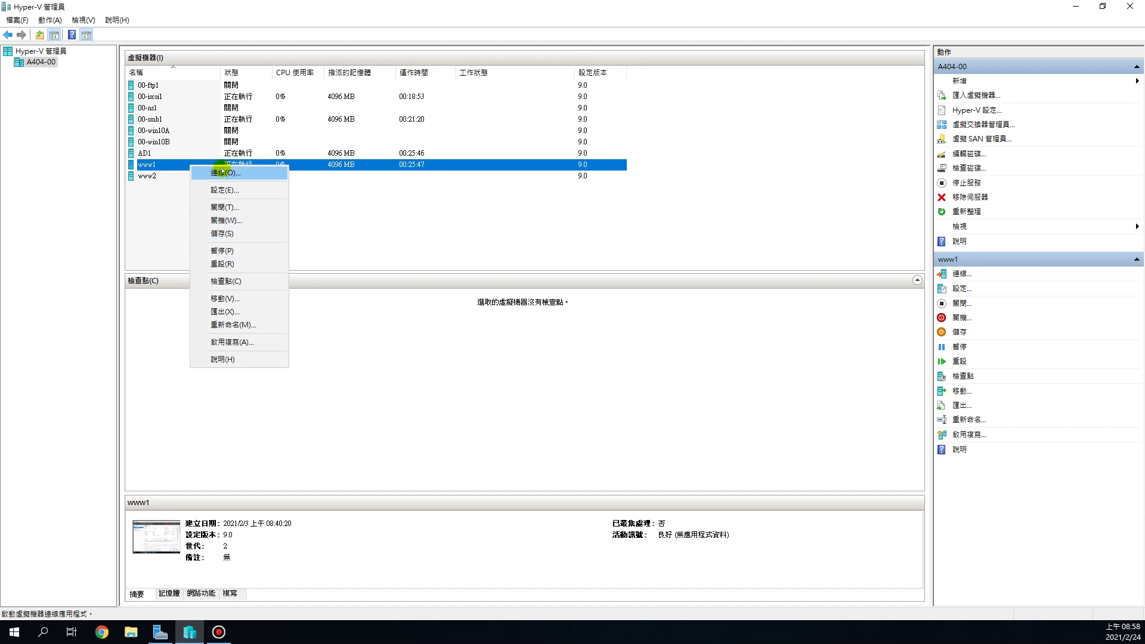
{"action": "left_click", "coordinate": [224, 173]}
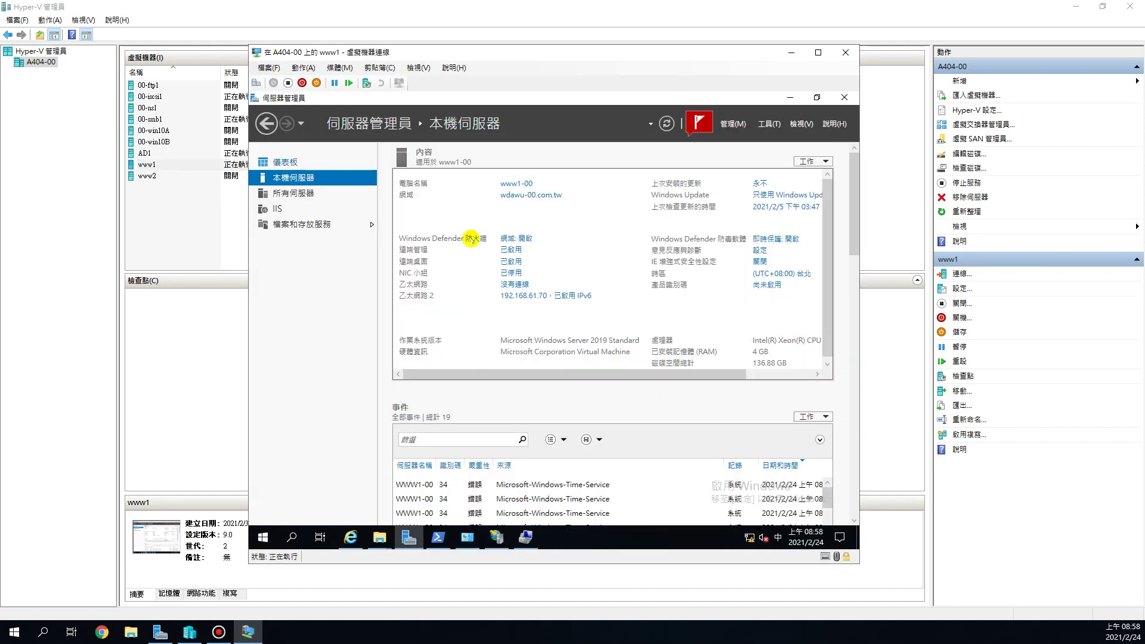
{"action": "mouse_move", "coordinate": [381, 536]}
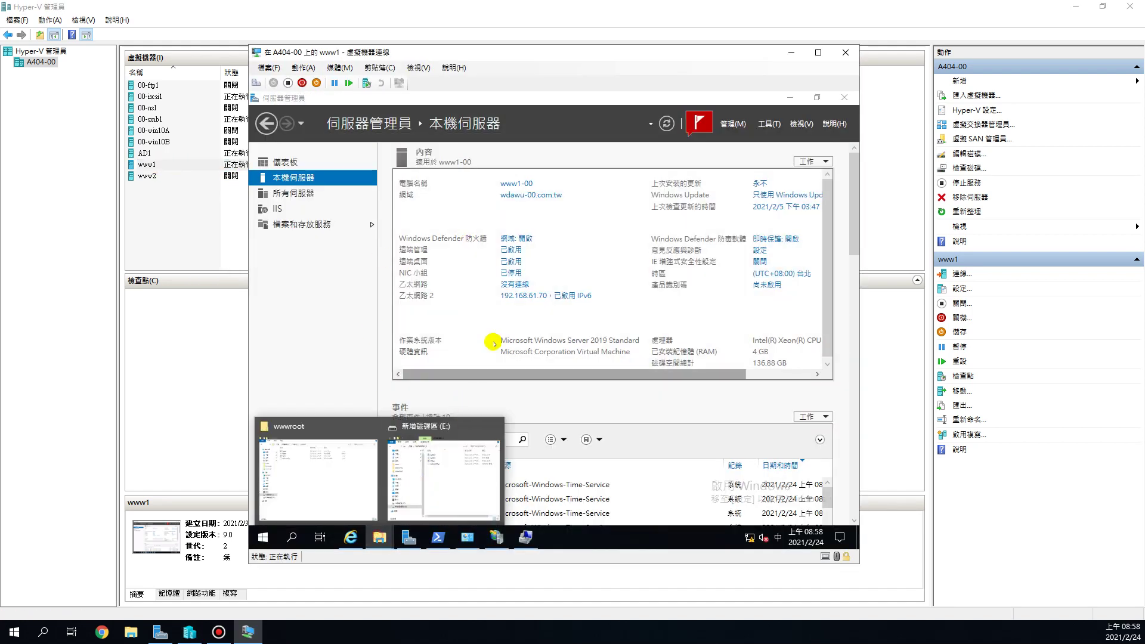
{"action": "left_click", "coordinate": [447, 462]}
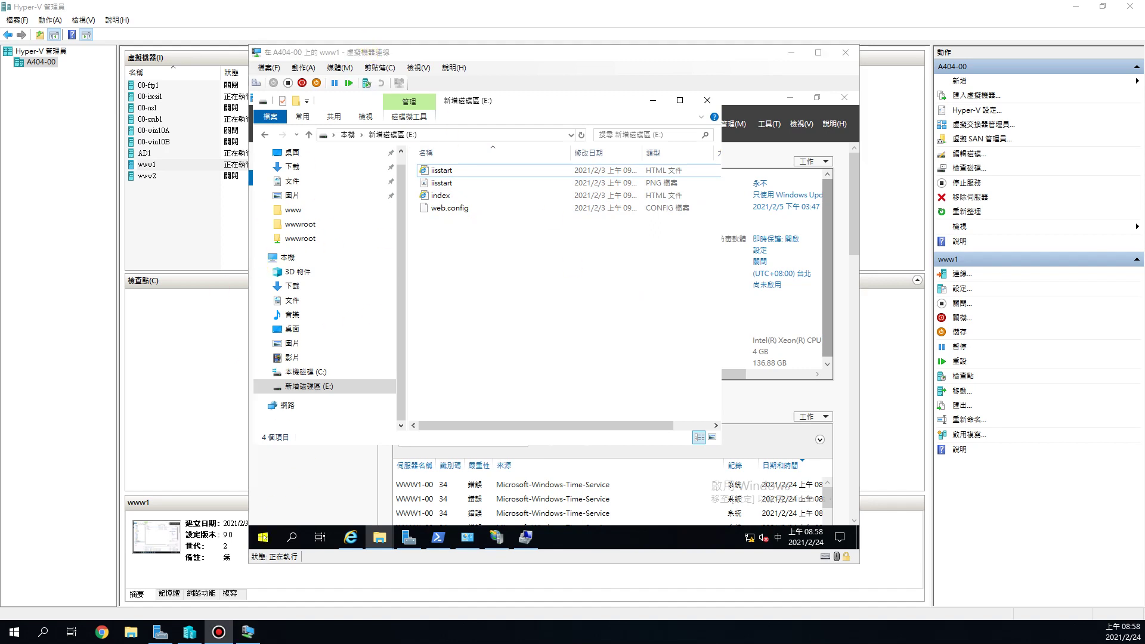
- Shut down www1 from within its Windows session with the reason 其他 (不在計劃之中), and close the connection window
{"action": "right_click", "coordinate": [263, 537]}
{"action": "mouse_move", "coordinate": [378, 501]}
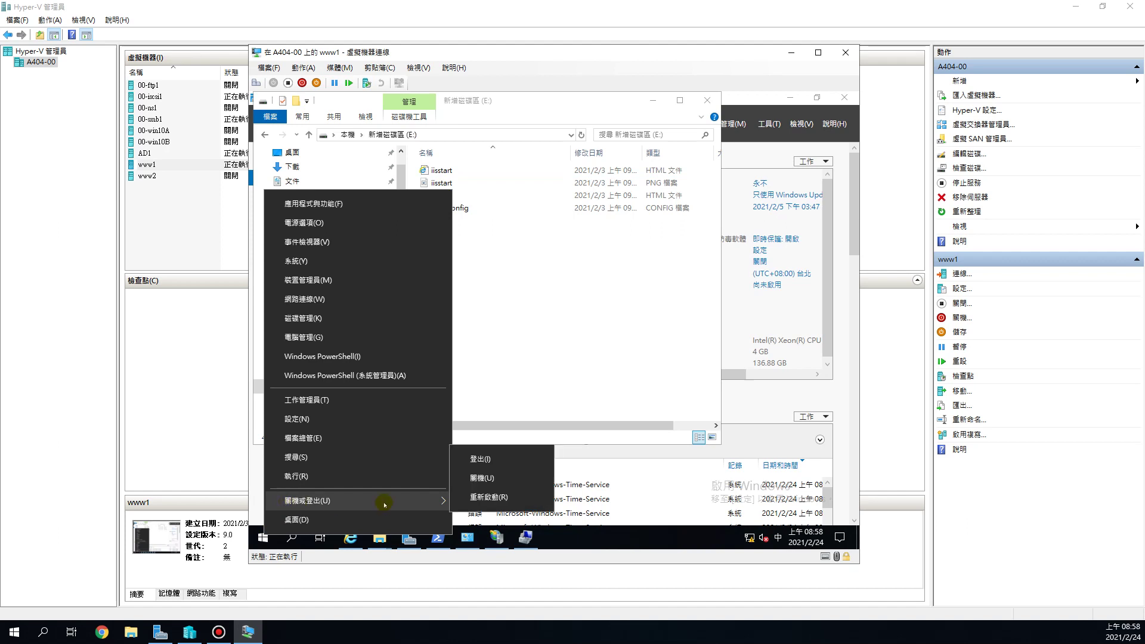
{"action": "left_click", "coordinate": [489, 478]}
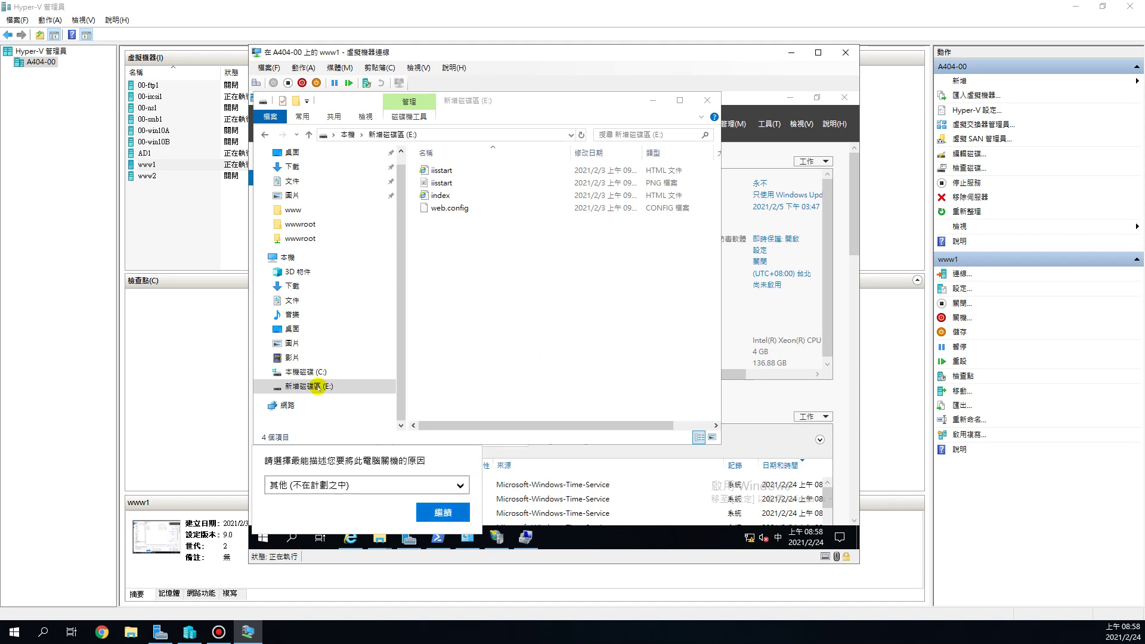
{"action": "left_click", "coordinate": [425, 512]}
{"action": "left_click", "coordinate": [368, 512]}
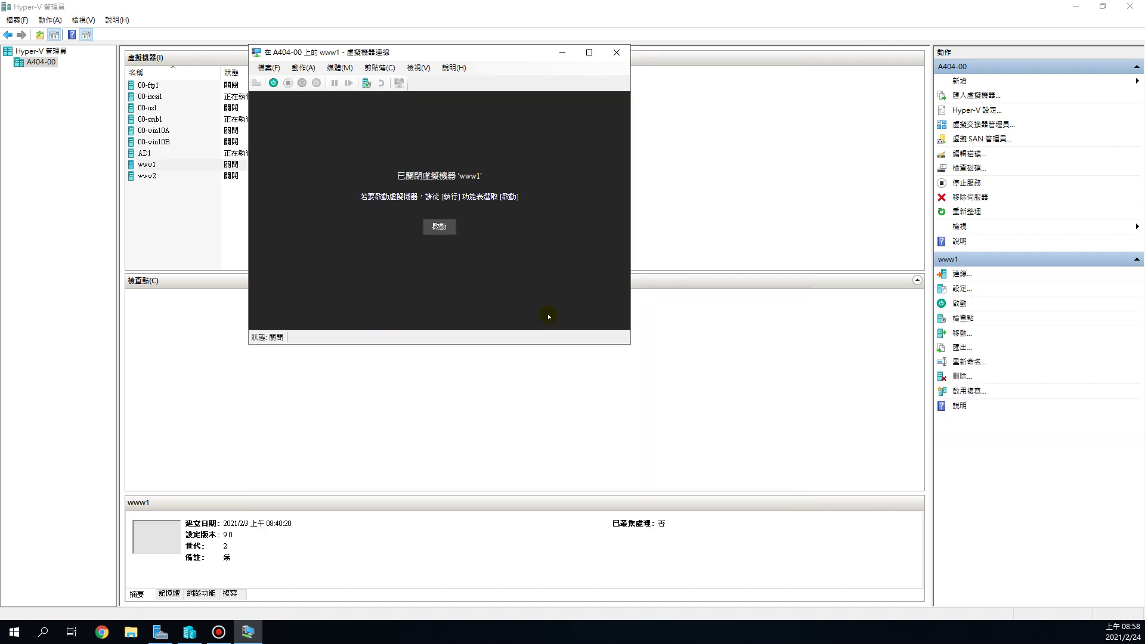
{"action": "left_click", "coordinate": [617, 53]}
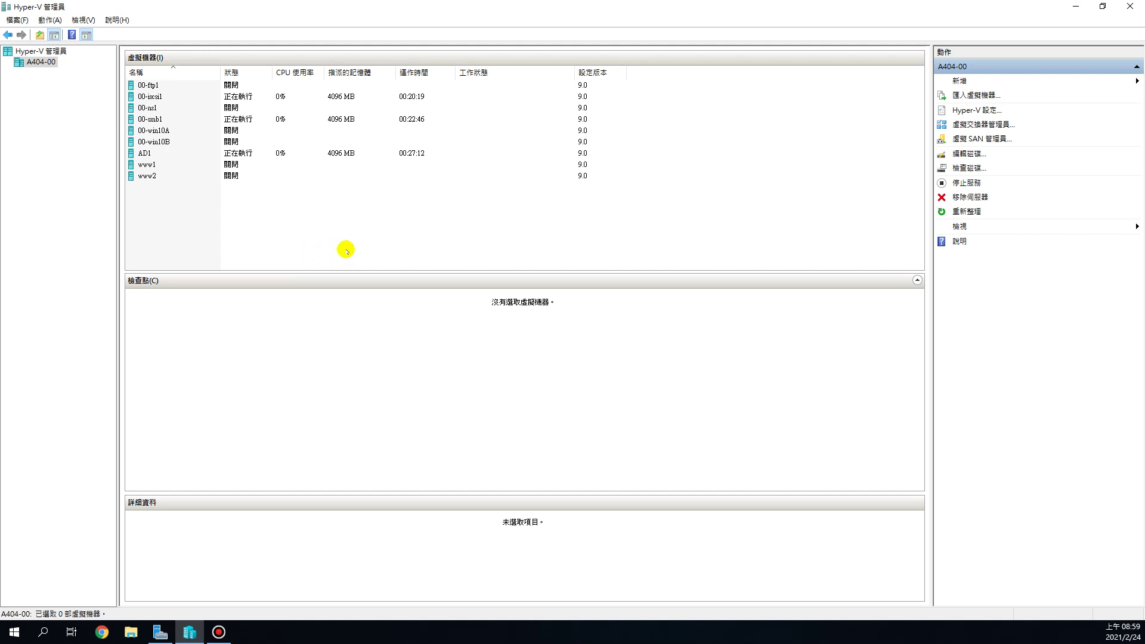
- In the www1 settings, browse for the hd-1.vhdx hard disk's file and copy the path of its Virtual Hard Disks folder
{"action": "left_click", "coordinate": [148, 166]}
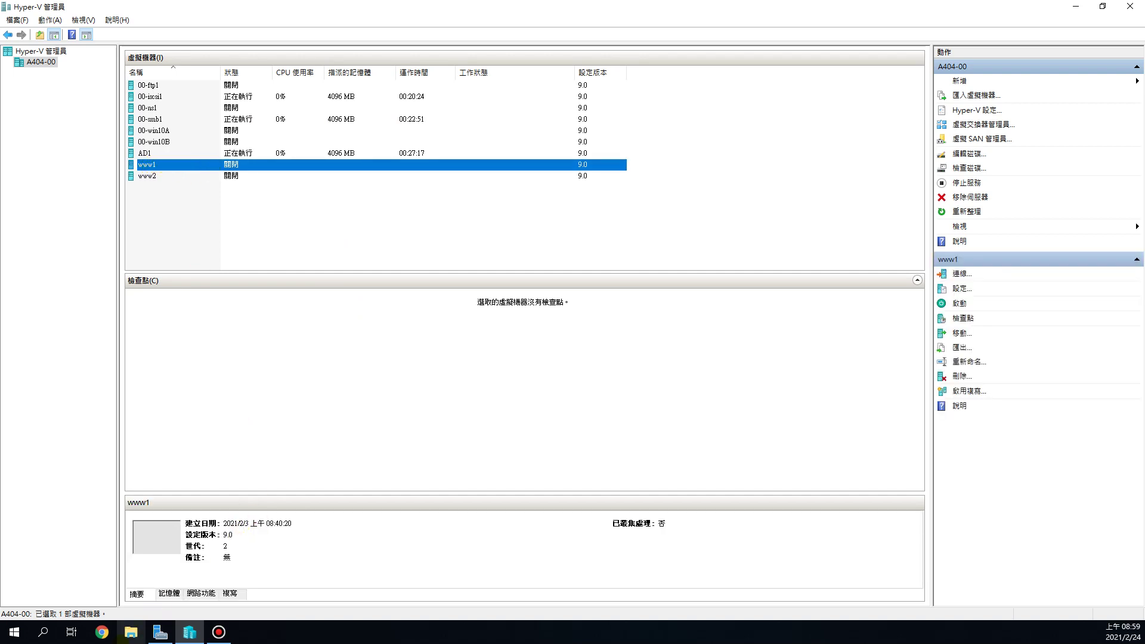
{"action": "right_click", "coordinate": [178, 165]}
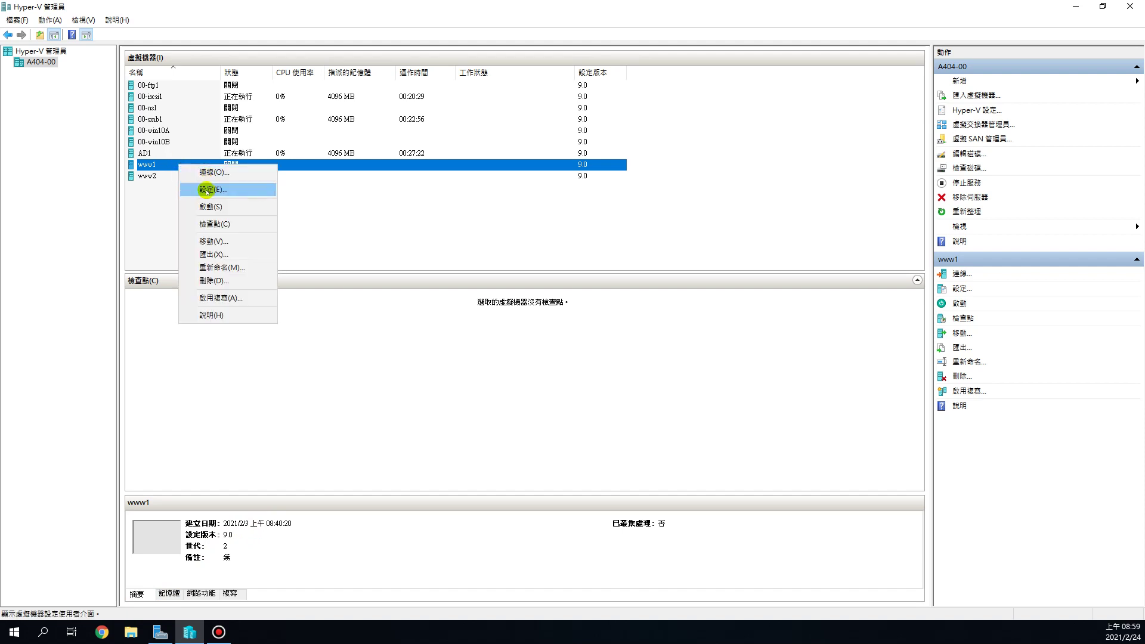
{"action": "left_click", "coordinate": [203, 187]}
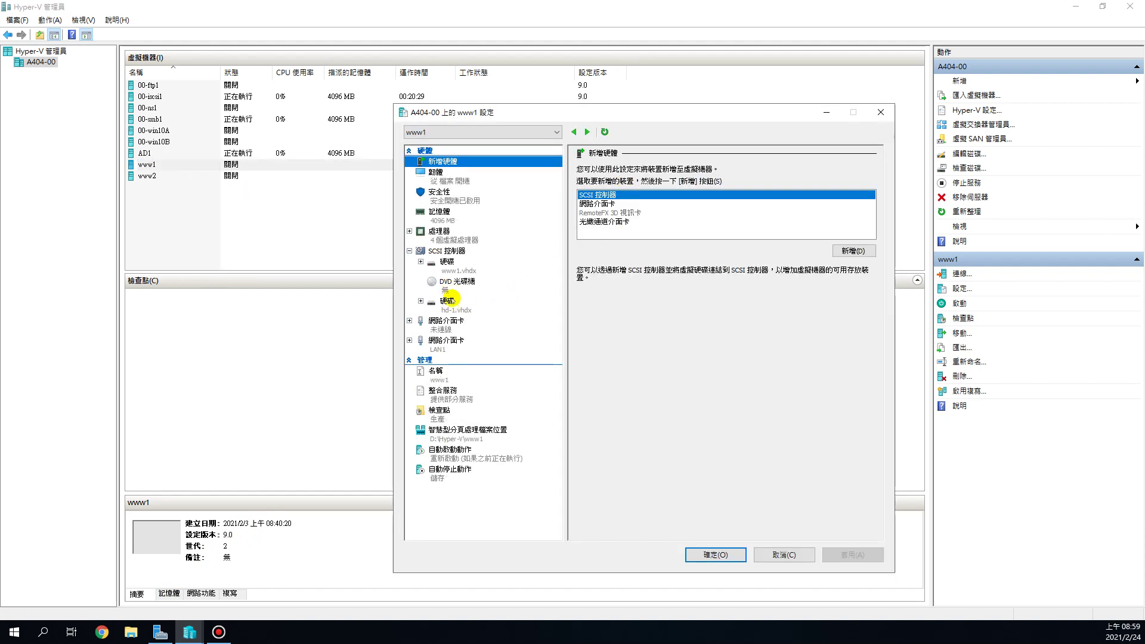
{"action": "left_click", "coordinate": [447, 303]}
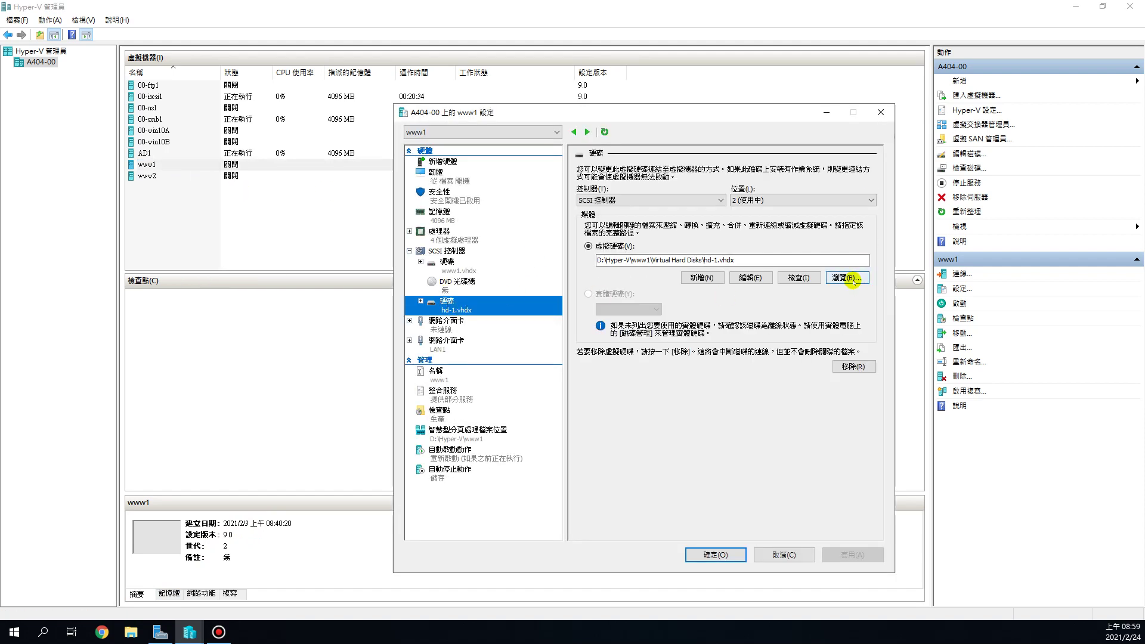
{"action": "left_click", "coordinate": [851, 277]}
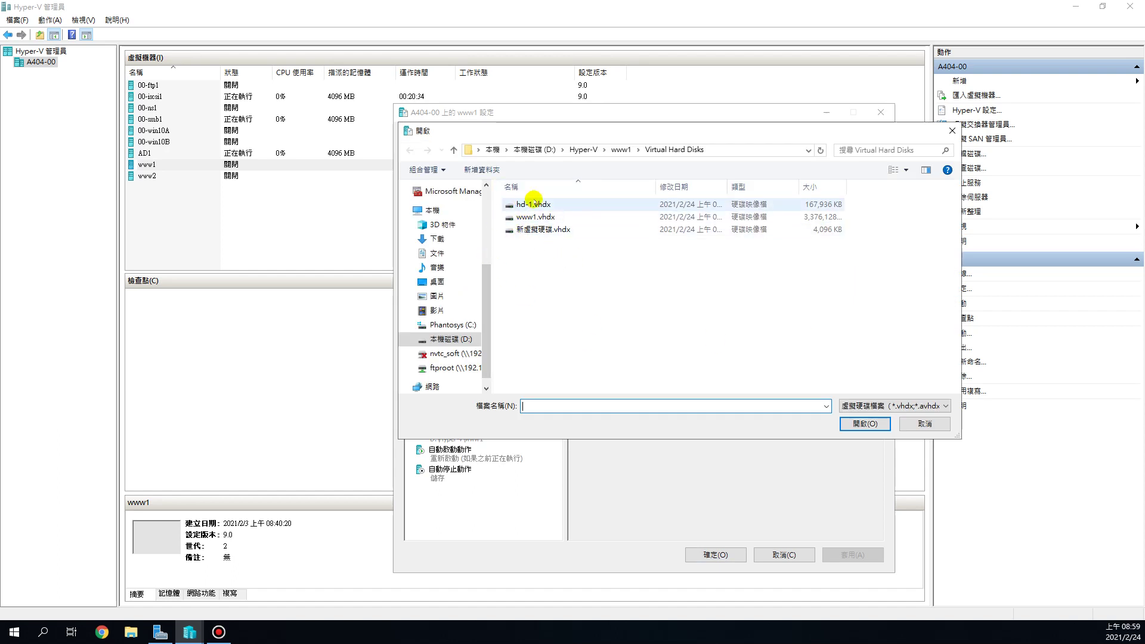
{"action": "left_click", "coordinate": [728, 151]}
{"action": "key", "text": "ctrl+c"}
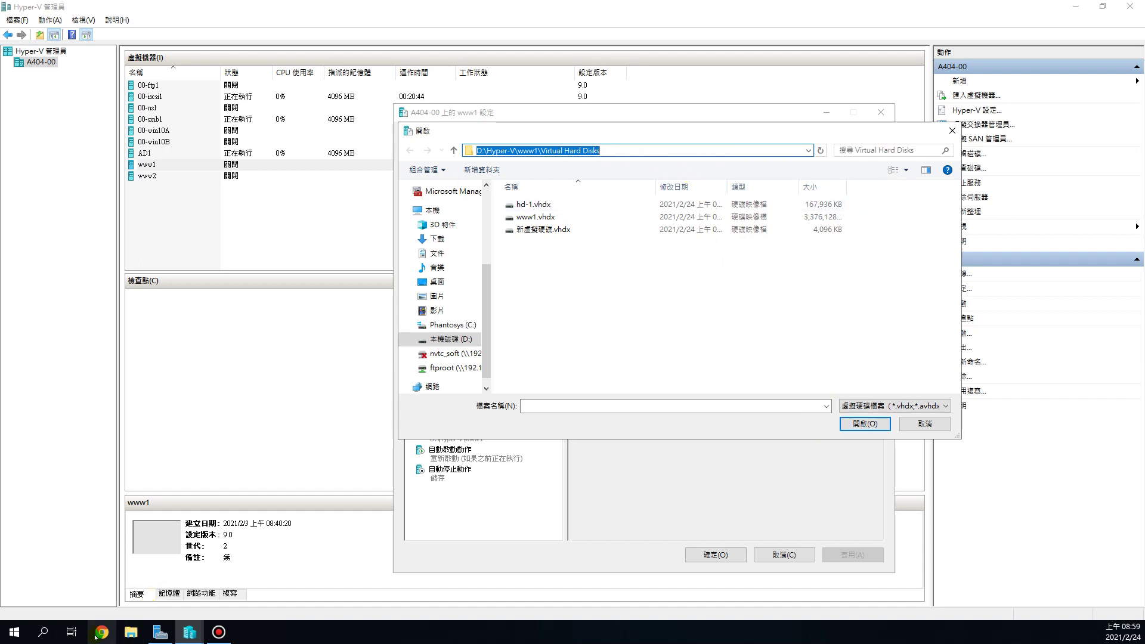
- Open D:\Hyper-V\www1\Virtual Hard Disks in a File Explorer window and move the window clear of the browse dialog
{"action": "left_click", "coordinate": [130, 632]}
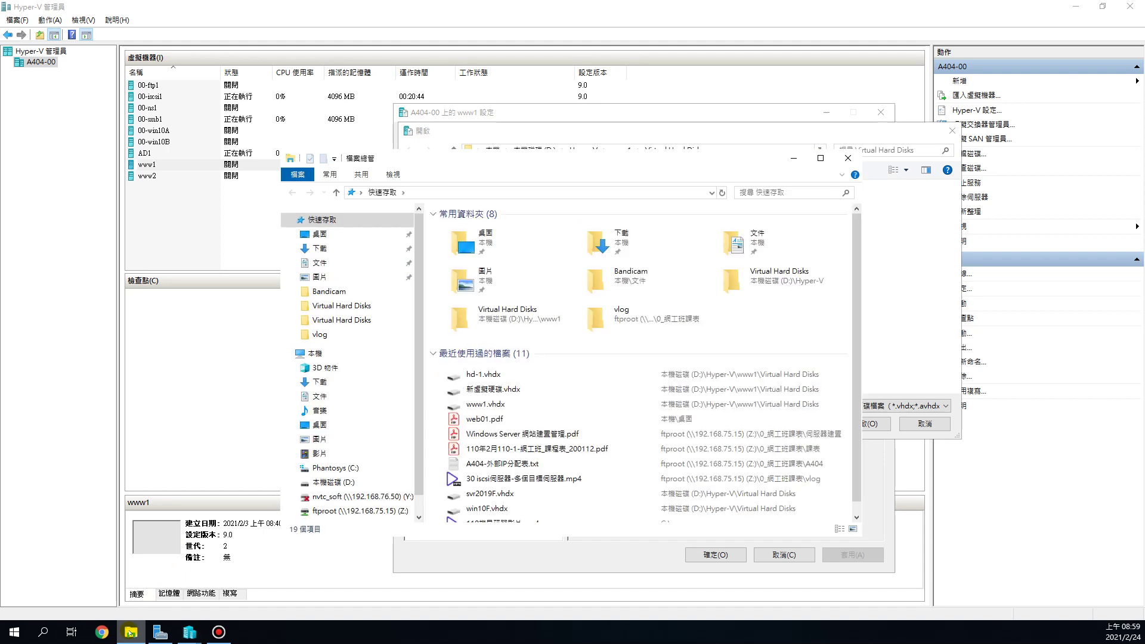
{"action": "left_click", "coordinate": [501, 192]}
{"action": "key", "text": "ctrl+v"}
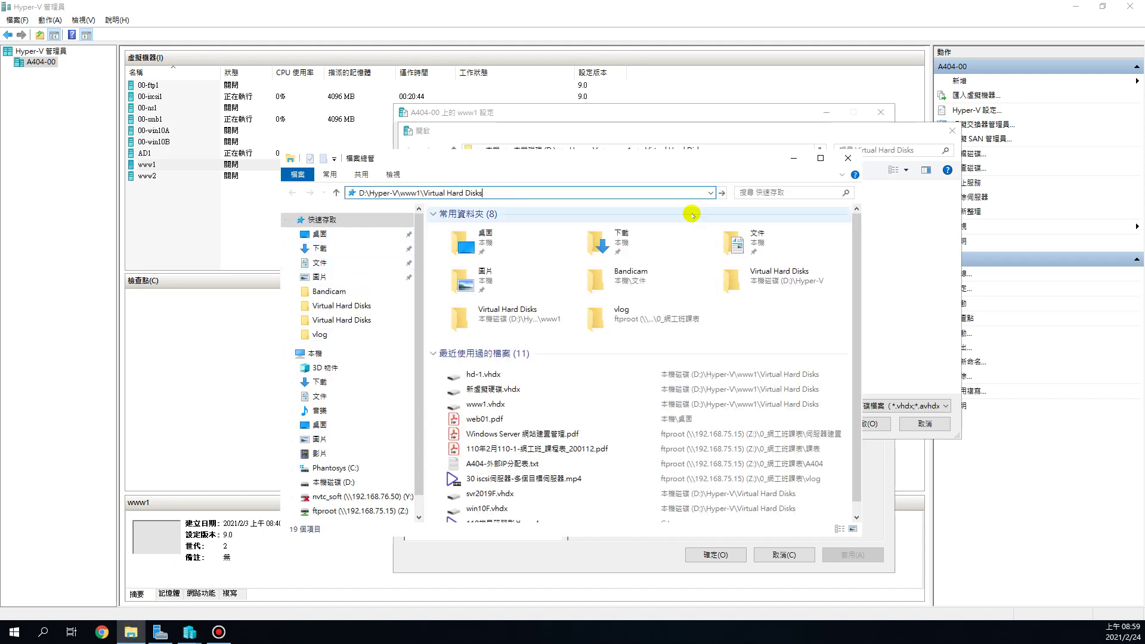
{"action": "key", "text": "Return"}
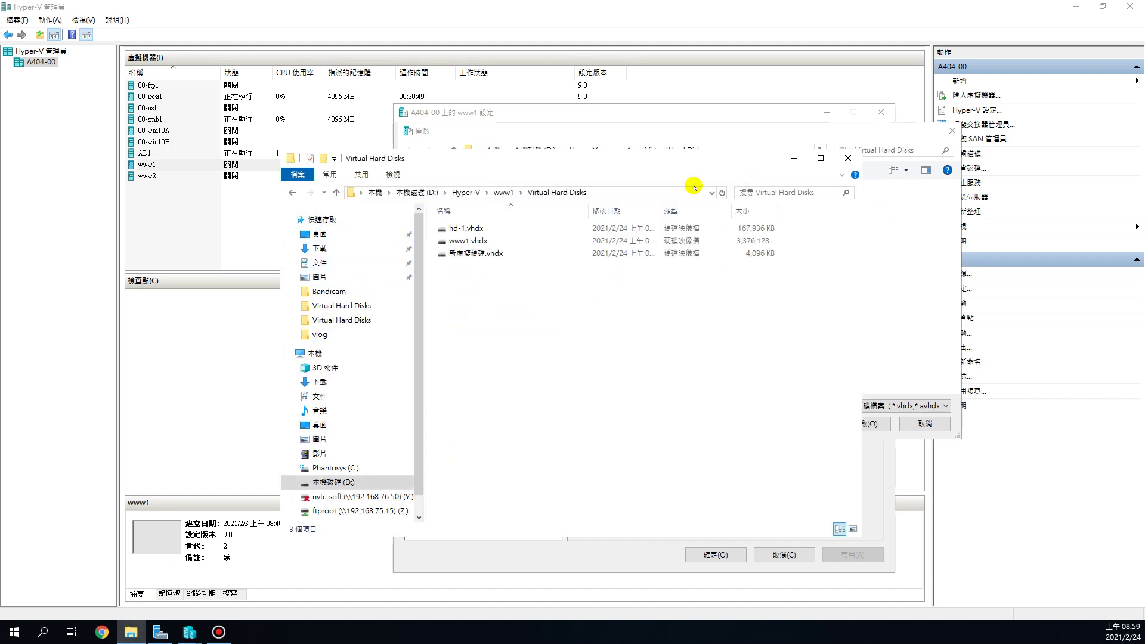
{"action": "left_click_drag", "start_coordinate": [649, 173], "coordinate": [430, 163]}
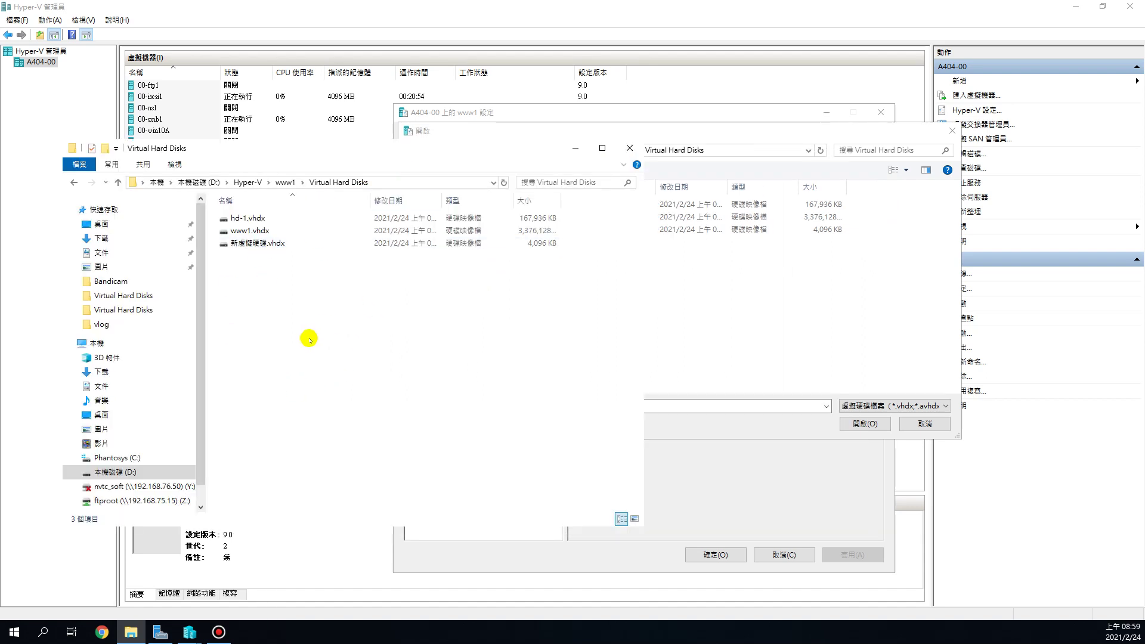
- Cancel the virtual disk file selection and close the www1 settings without changes
{"action": "left_click_drag", "start_coordinate": [723, 136], "coordinate": [864, 89]}
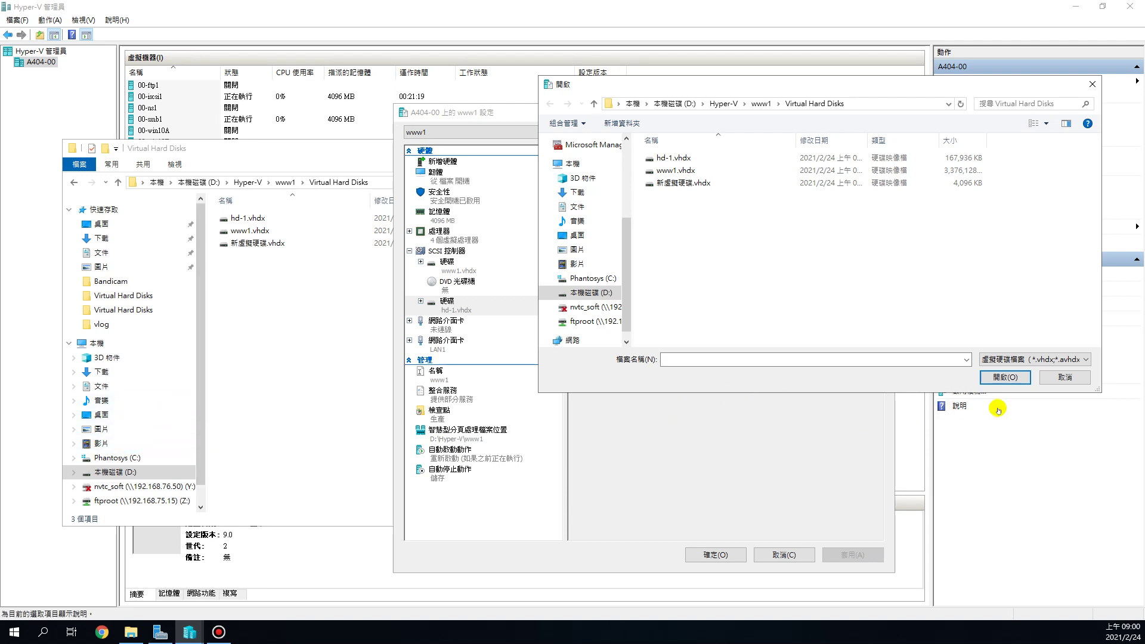
{"action": "left_click", "coordinate": [1065, 377]}
{"action": "left_click", "coordinate": [786, 553]}
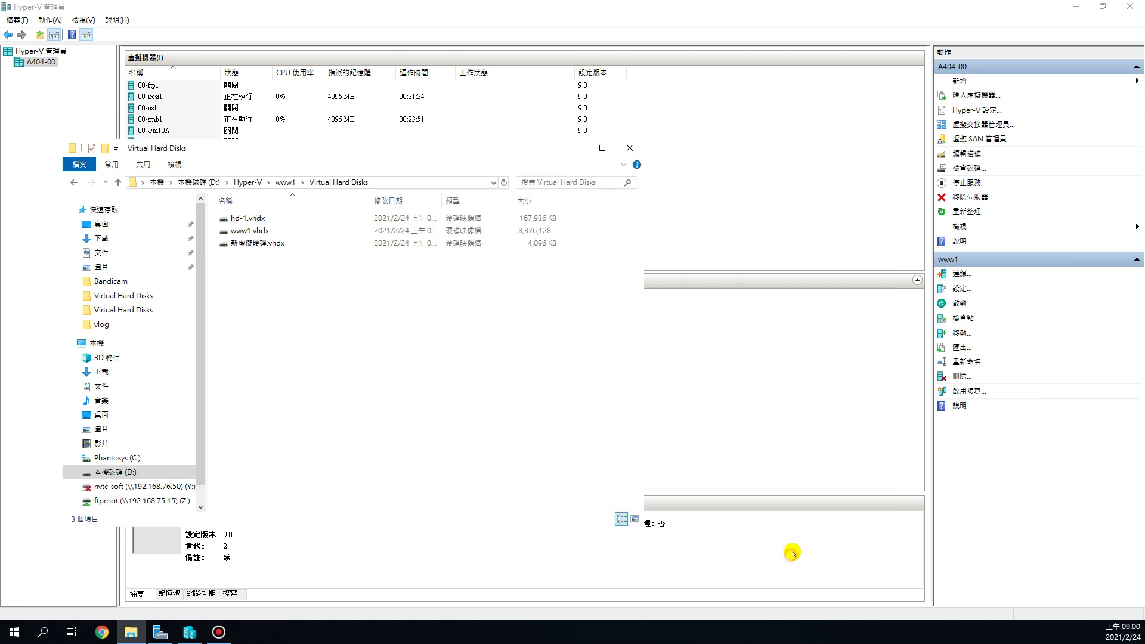
- Minimize Hyper-V Manager and examine the details of hd-1.vhdx in the Virtual Hard Disks folder
{"action": "left_click_drag", "start_coordinate": [368, 155], "coordinate": [570, 115]}
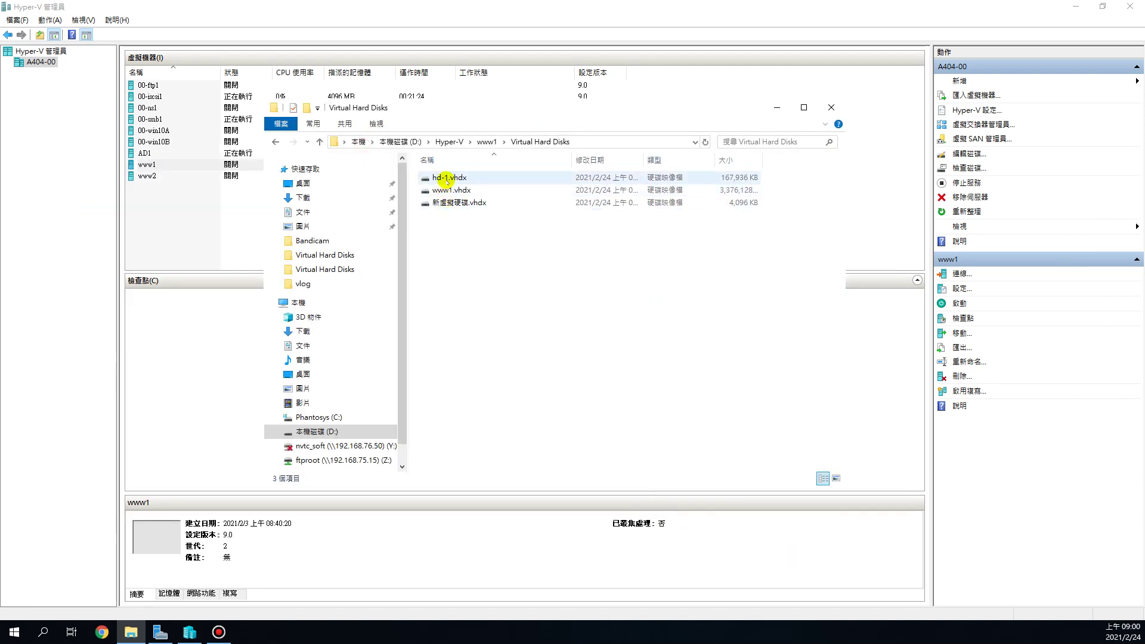
{"action": "left_click", "coordinate": [448, 178]}
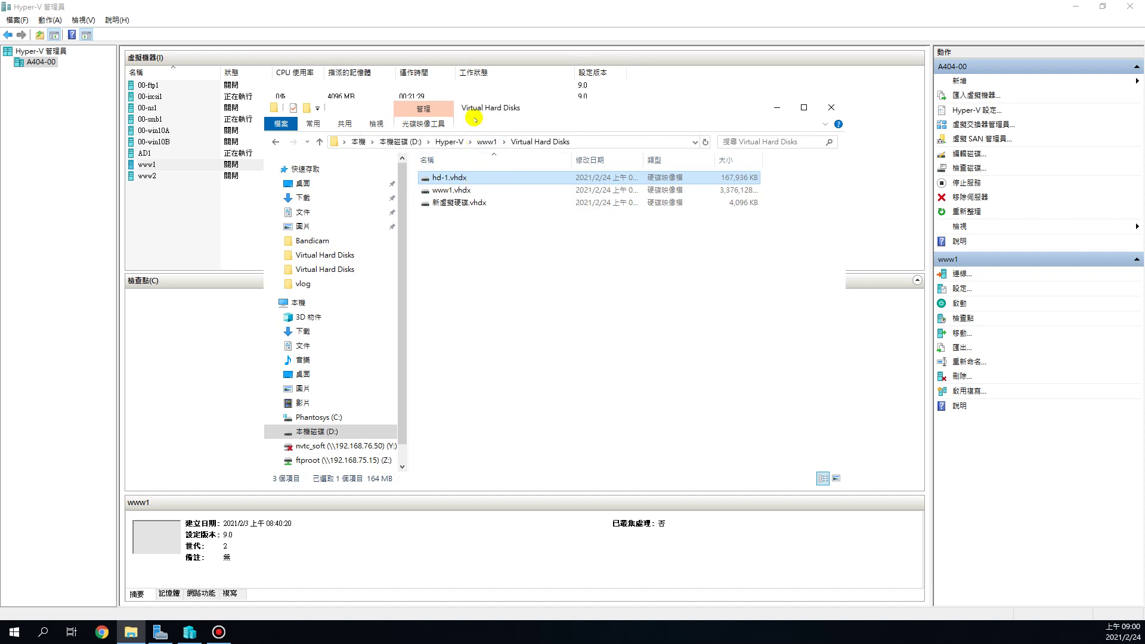
{"action": "left_click_drag", "start_coordinate": [500, 110], "coordinate": [677, 168]}
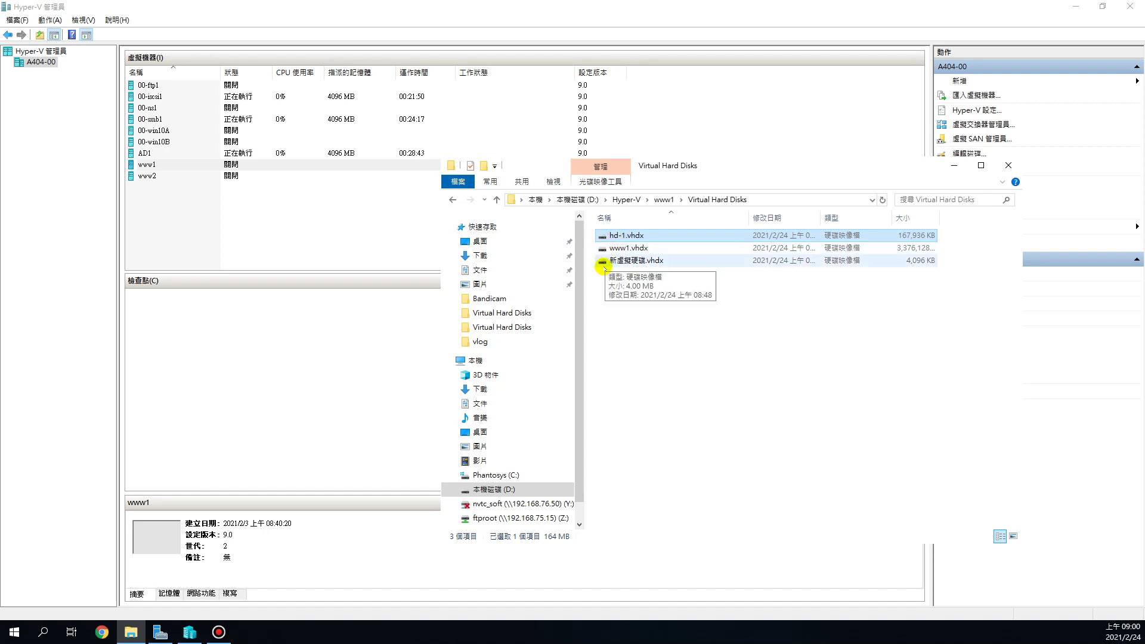
{"action": "left_click", "coordinate": [1076, 7]}
{"action": "left_click", "coordinate": [1075, 7]}
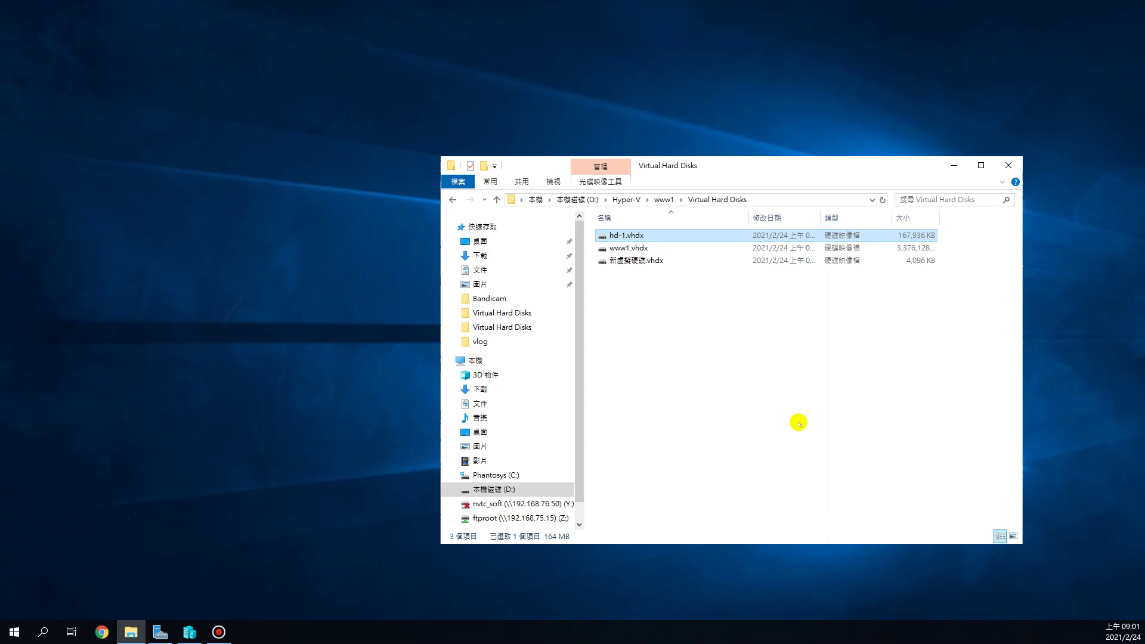
{"action": "left_click", "coordinate": [664, 304]}
{"action": "left_click", "coordinate": [635, 235]}
{"action": "mouse_move", "coordinate": [625, 234]}
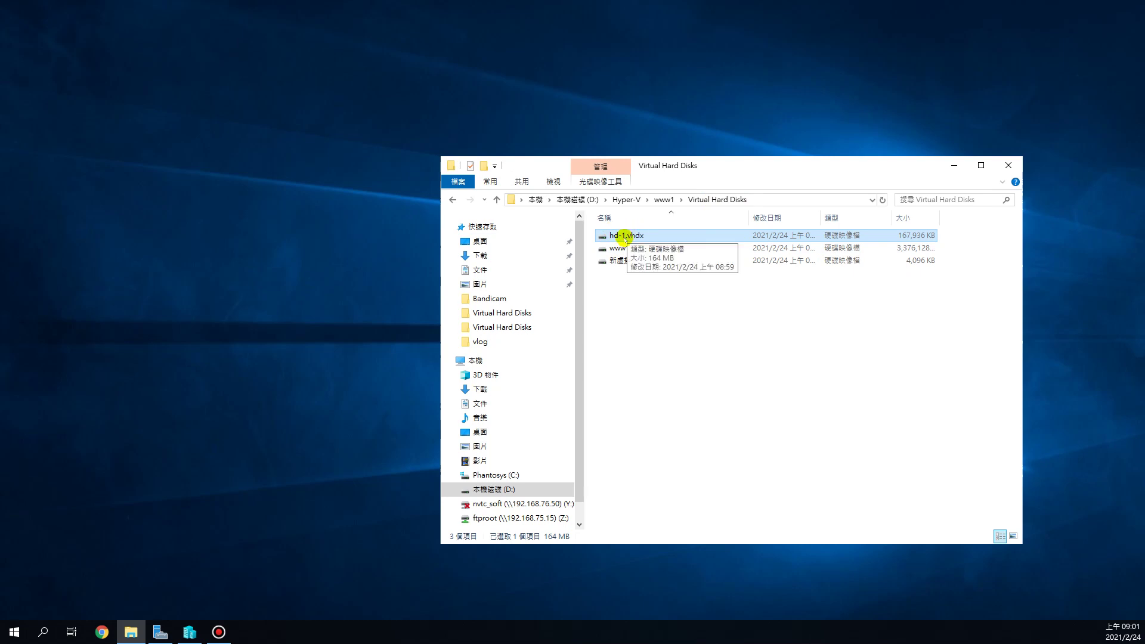
- Return to Hyper-V Manager, check the attached hard disks in the 00-iscsi1 settings, and close them without changes
{"action": "left_click", "coordinate": [190, 632]}
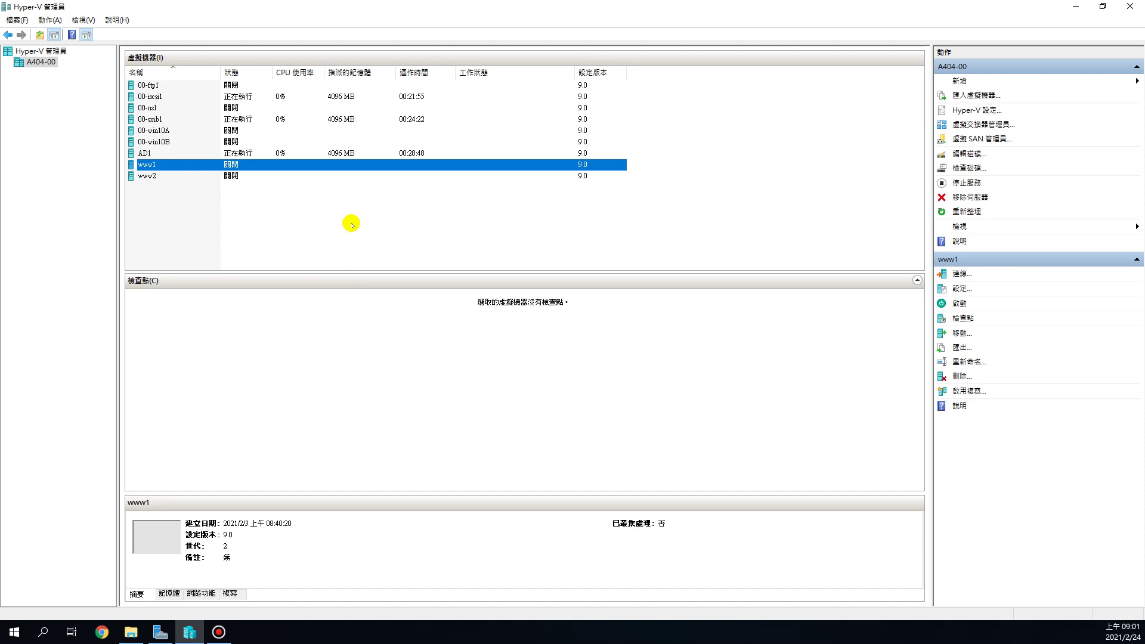
{"action": "left_click", "coordinate": [170, 96]}
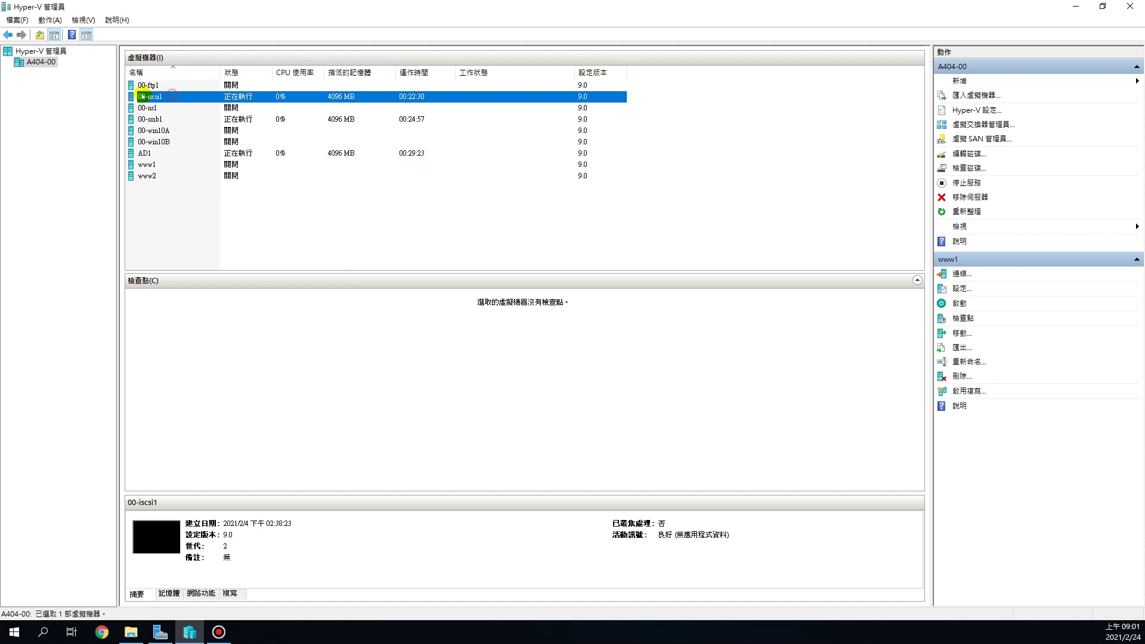
{"action": "right_click", "coordinate": [157, 96]}
{"action": "left_click", "coordinate": [174, 119]}
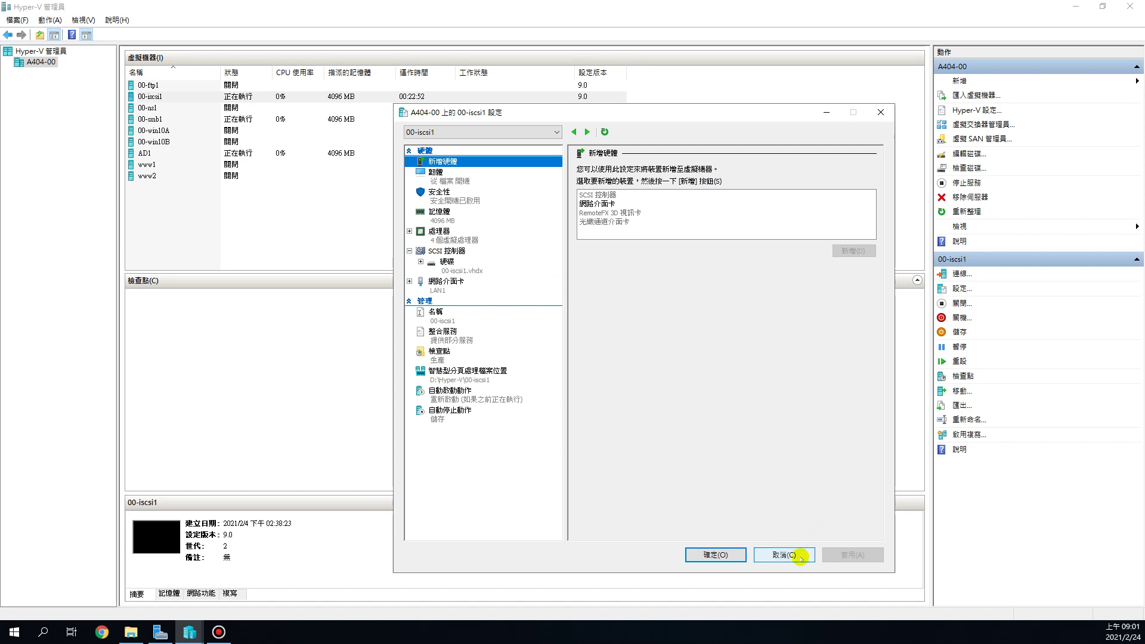
{"action": "left_click_drag", "start_coordinate": [570, 112], "coordinate": [532, 78]}
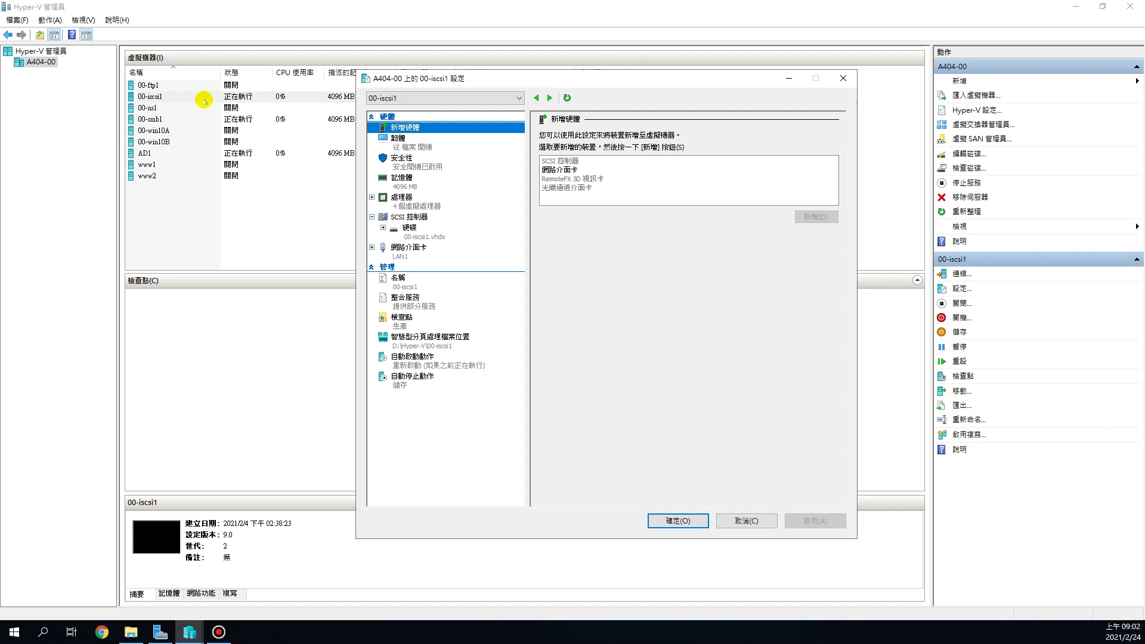
{"action": "left_click", "coordinate": [769, 522]}
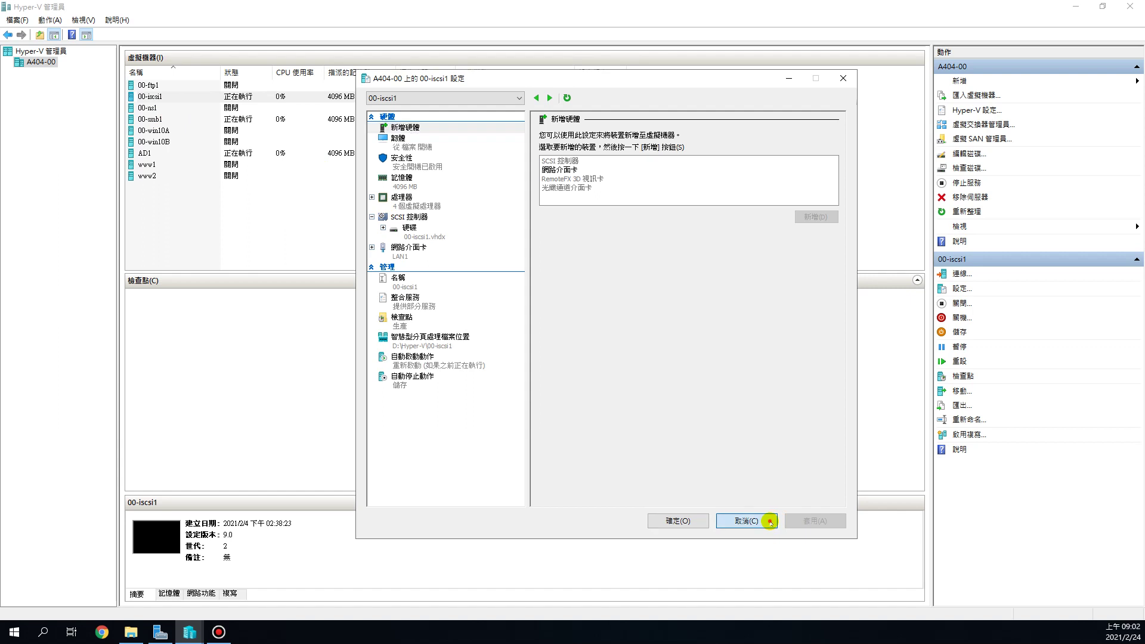
{"action": "left_click", "coordinate": [567, 237]}
- Bring the Virtual Hard Disks folder back into view with Hyper-V Manager minimized, and select hd-1.vhdx again
{"action": "left_click", "coordinate": [1076, 6]}
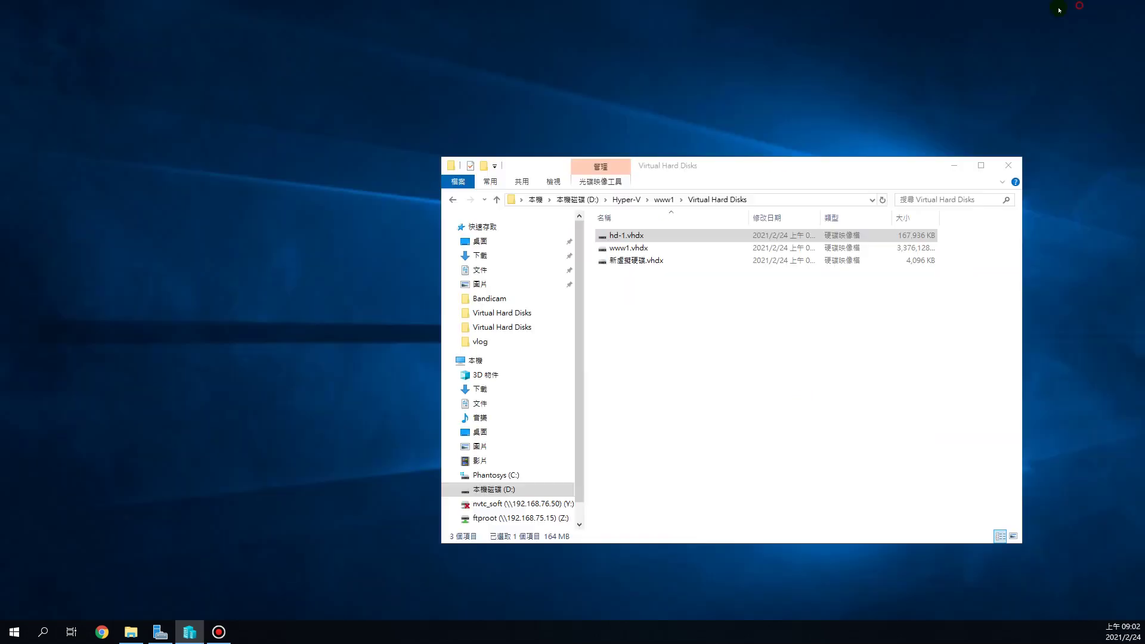
{"action": "left_click_drag", "start_coordinate": [646, 161], "coordinate": [557, 81]}
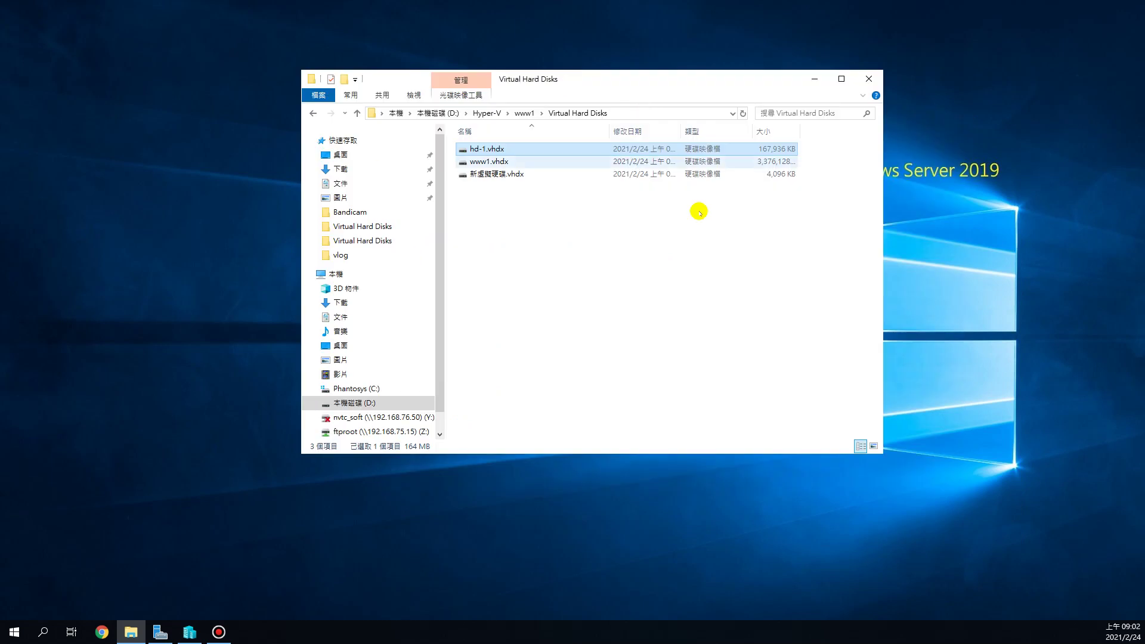
{"action": "left_click", "coordinate": [667, 303]}
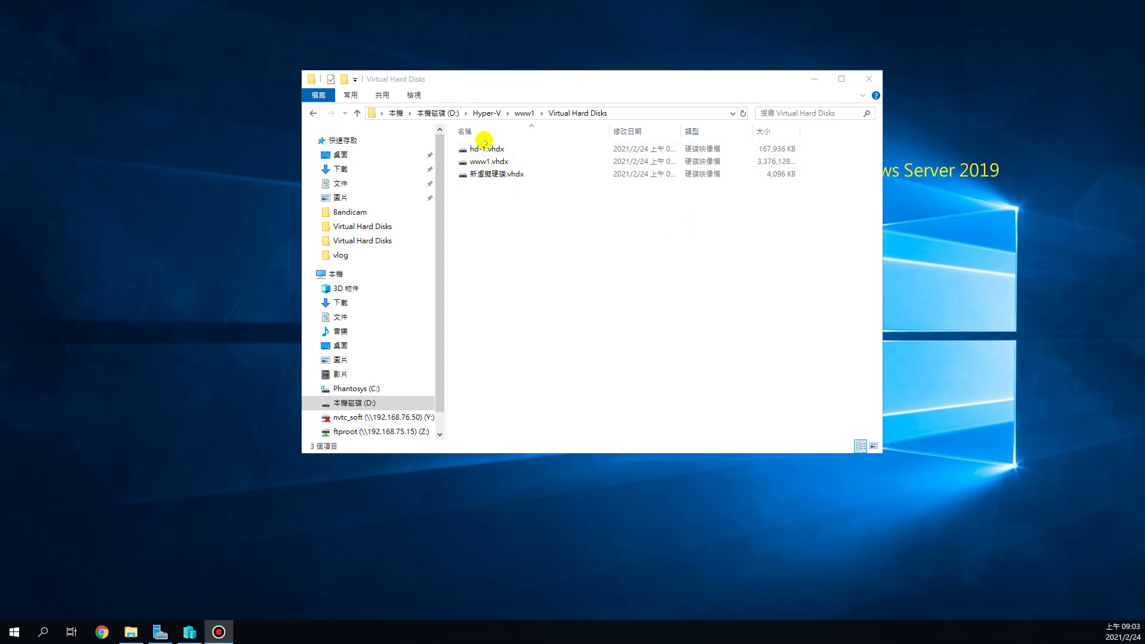
{"action": "left_click", "coordinate": [485, 147]}
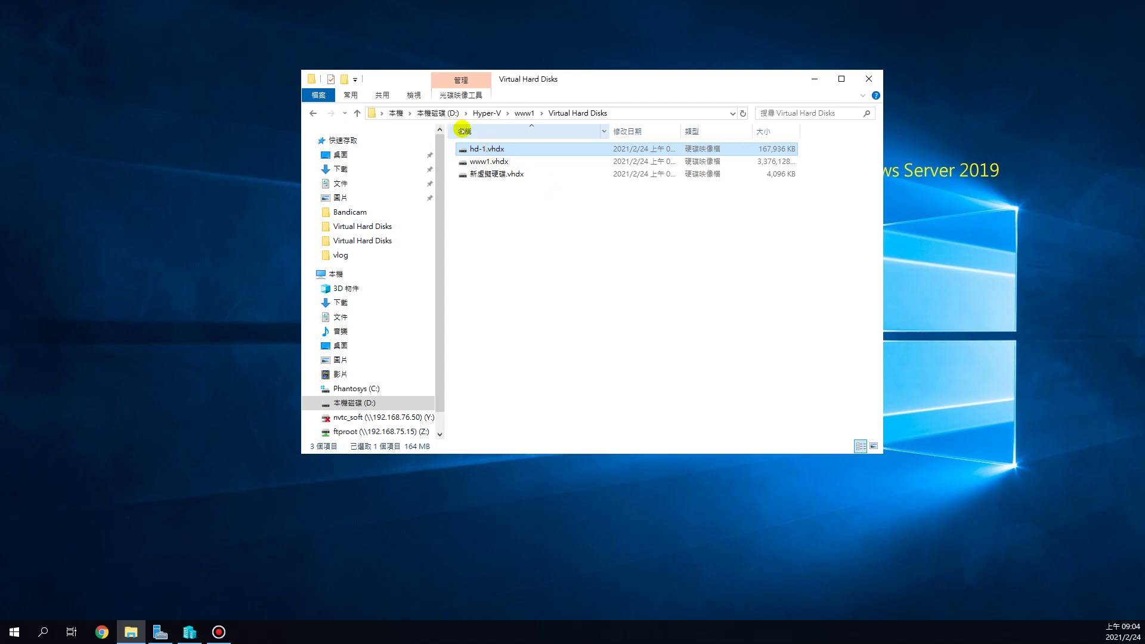
- Switch to Server Manager, open Computer Management, and display Disk Management with more room for the disk layout
{"action": "left_click", "coordinate": [249, 431]}
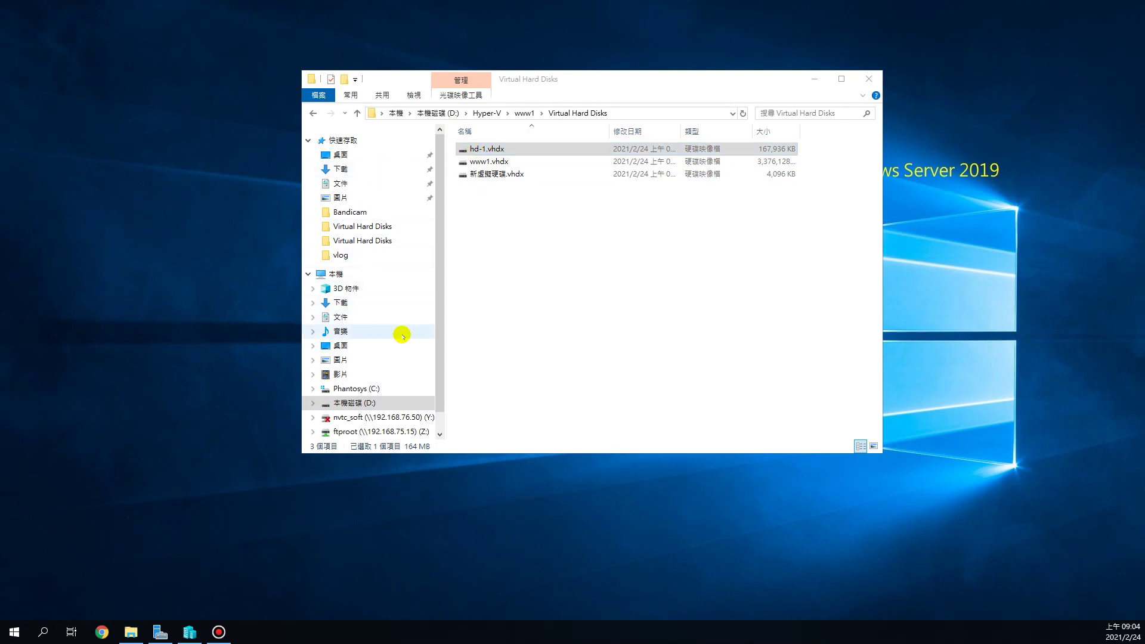
{"action": "left_click", "coordinate": [190, 498]}
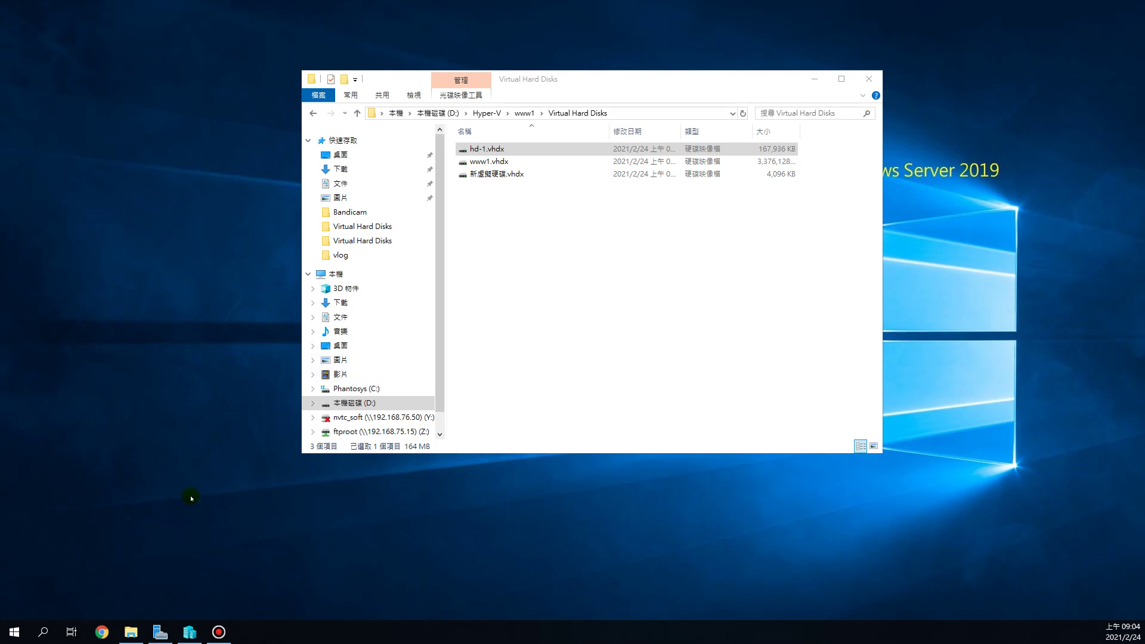
{"action": "left_click", "coordinate": [160, 631]}
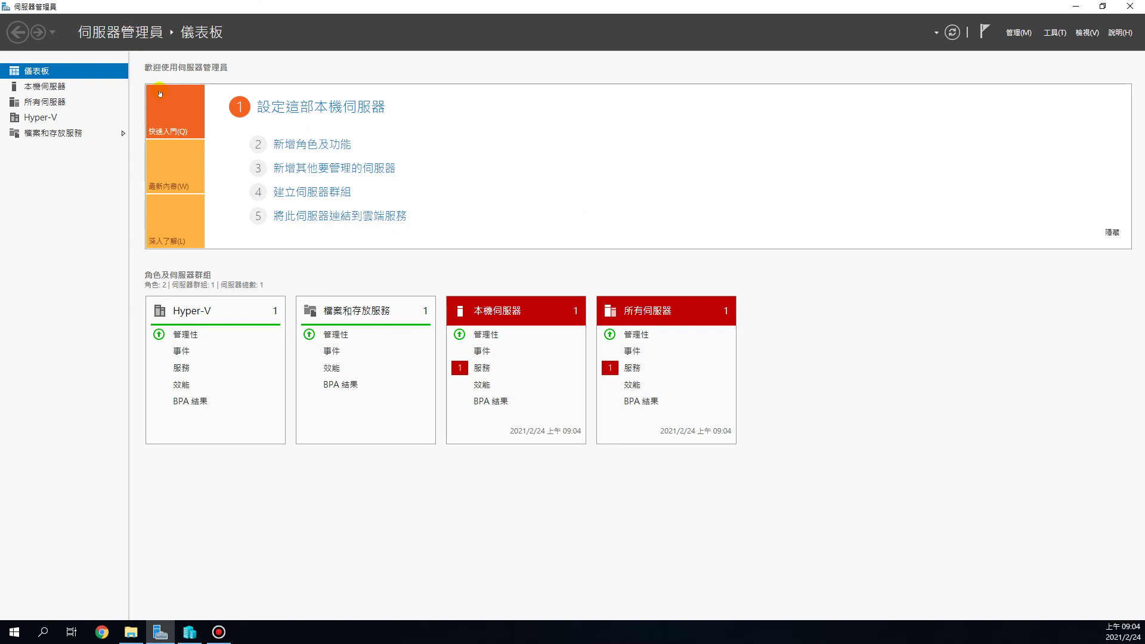
{"action": "left_click", "coordinate": [1053, 33]}
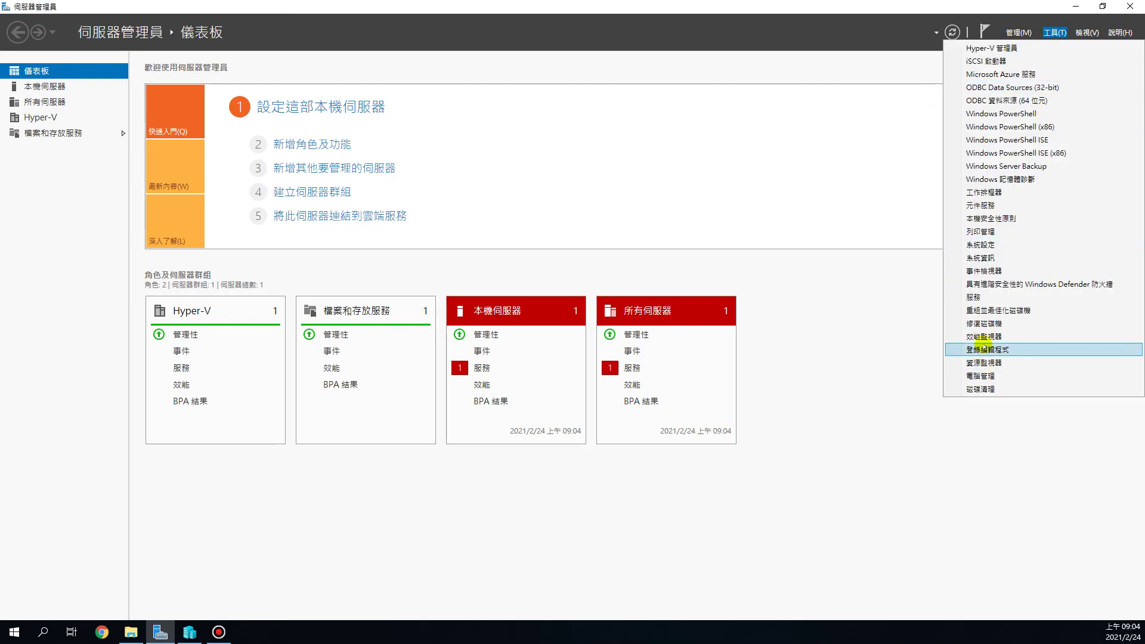
{"action": "left_click", "coordinate": [984, 376]}
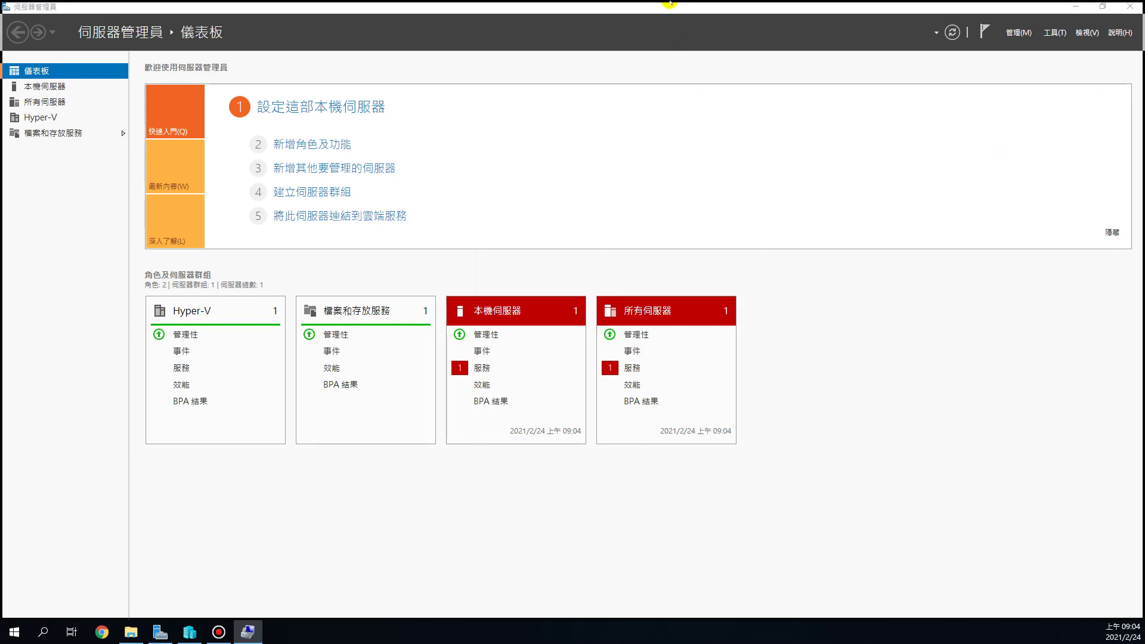
{"action": "left_click_drag", "start_coordinate": [594, 31], "coordinate": [566, 62]}
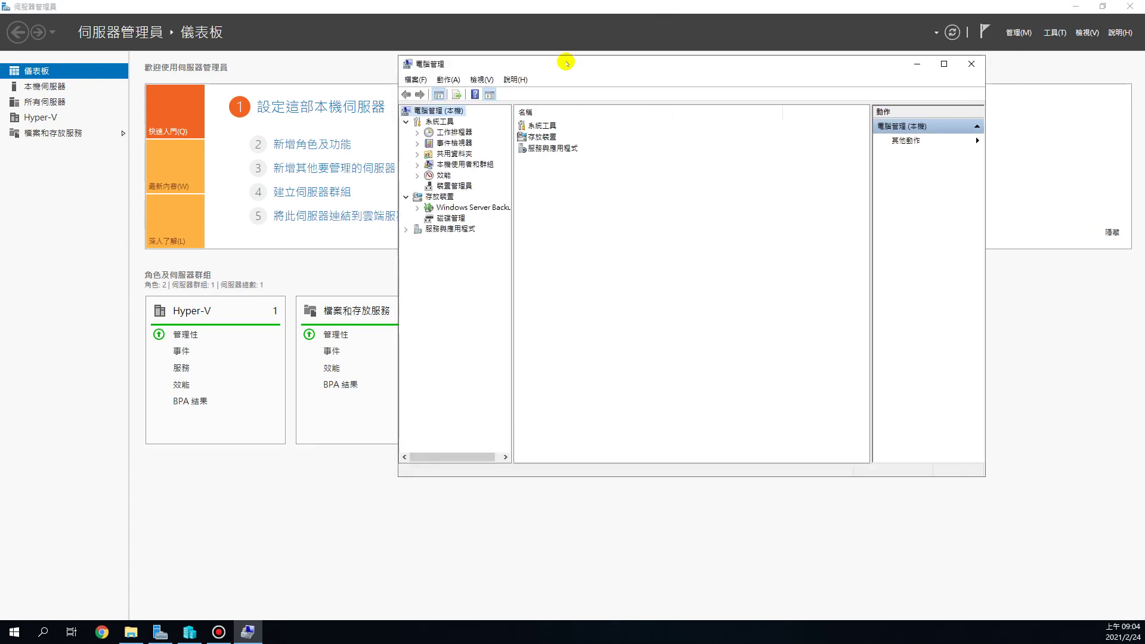
{"action": "left_click", "coordinate": [445, 218]}
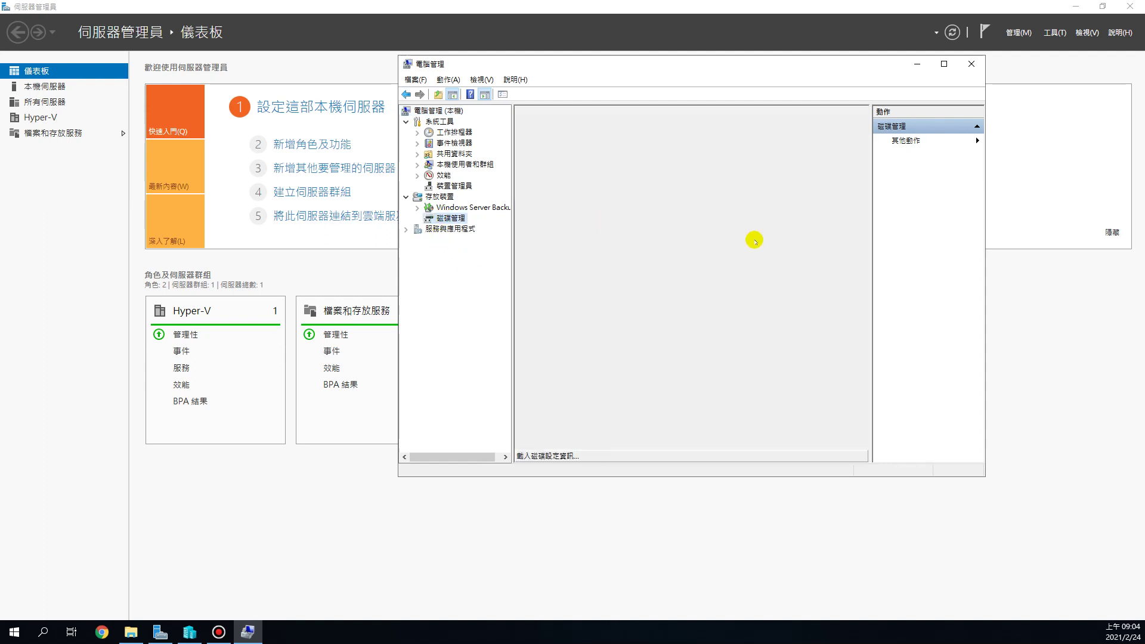
{"action": "left_click_drag", "start_coordinate": [808, 287], "coordinate": [808, 246]}
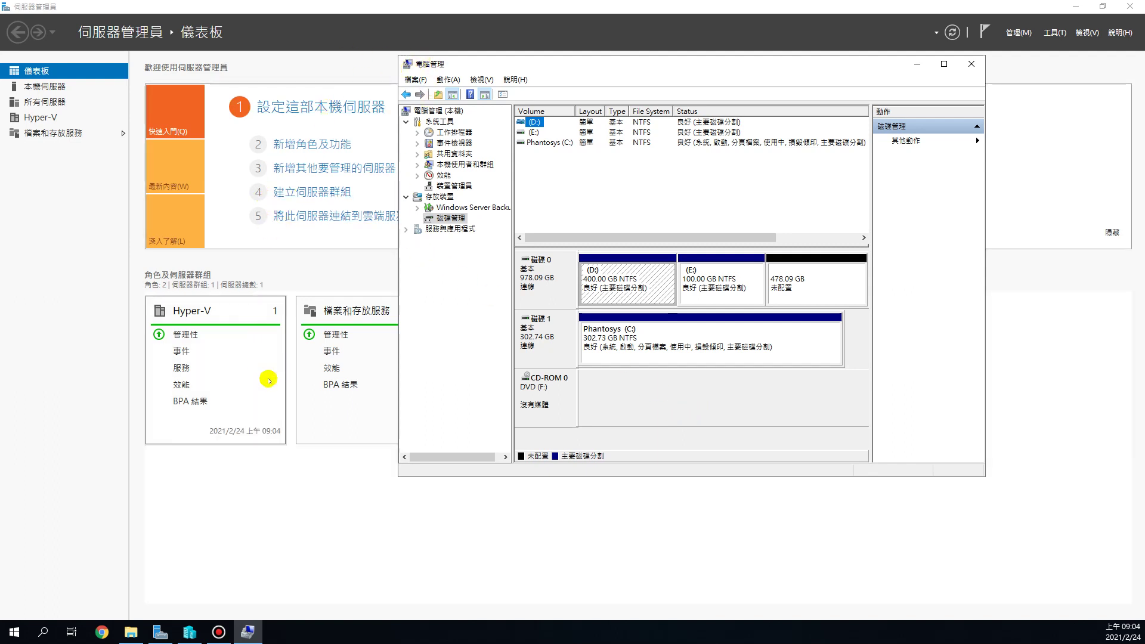
{"action": "right_click", "coordinate": [443, 217]}
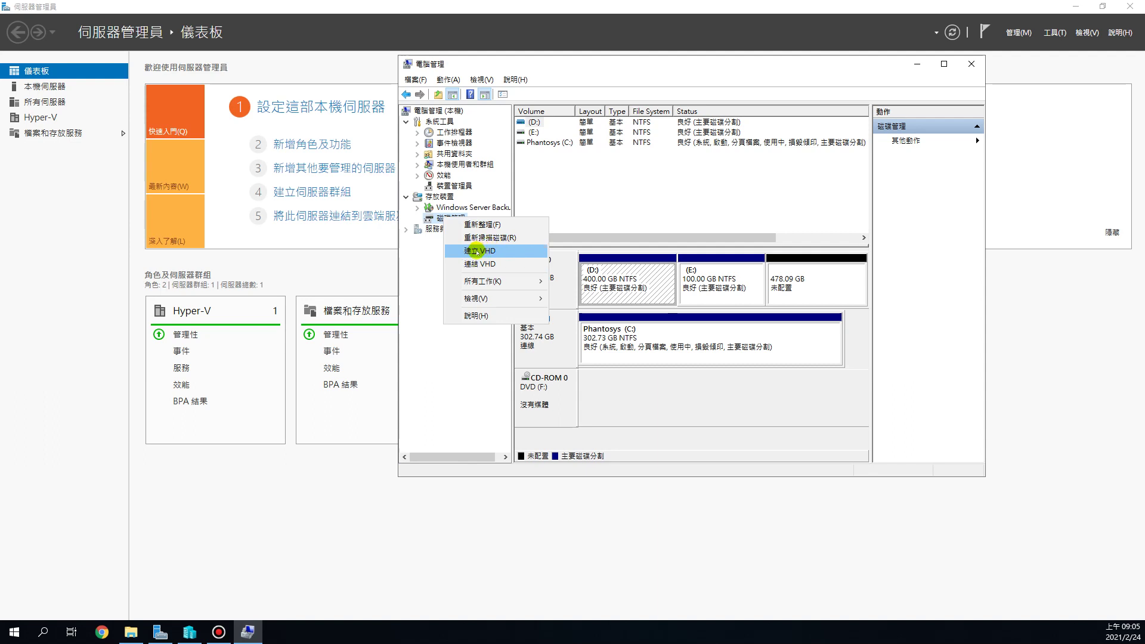
{"action": "mouse_move", "coordinate": [473, 304]}
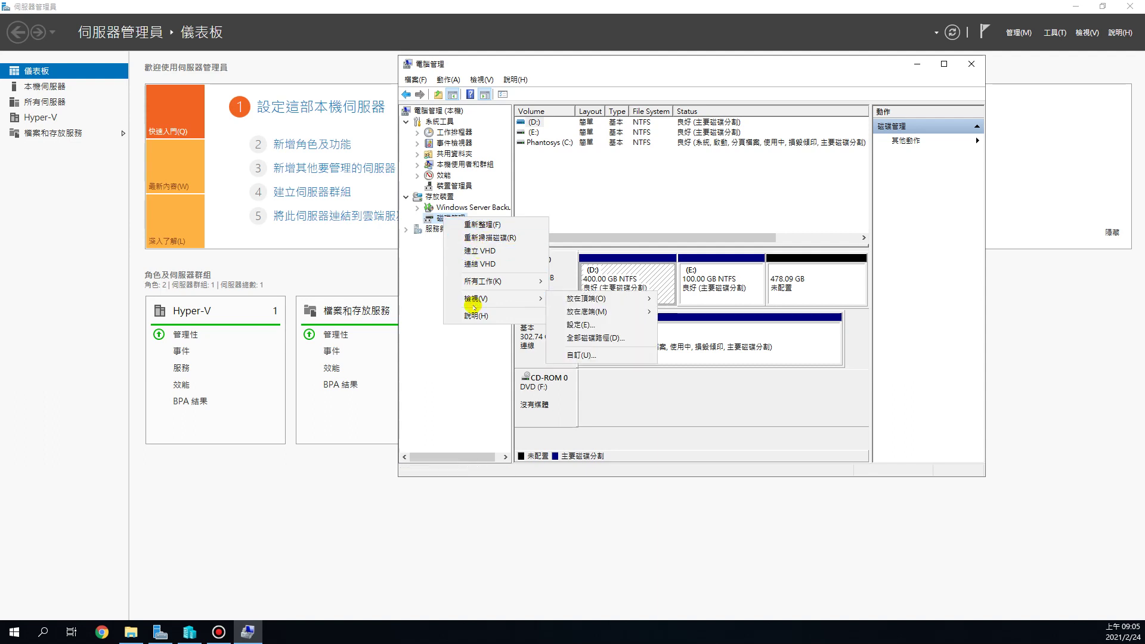
{"action": "left_click", "coordinate": [480, 251]}
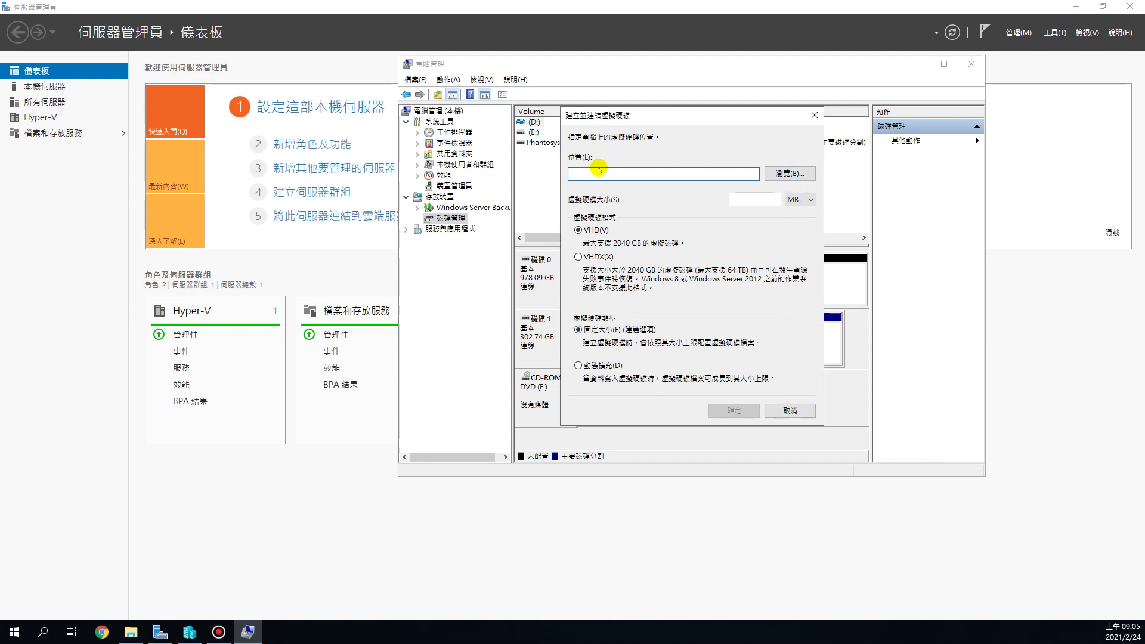
{"action": "left_click", "coordinate": [790, 410]}
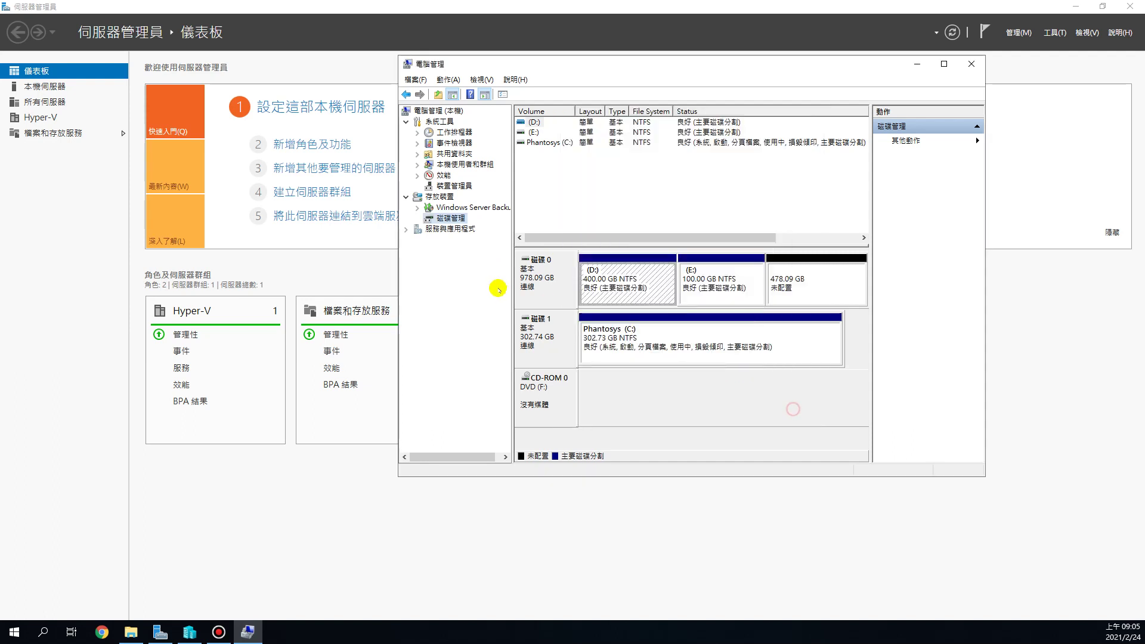
{"action": "right_click", "coordinate": [446, 218]}
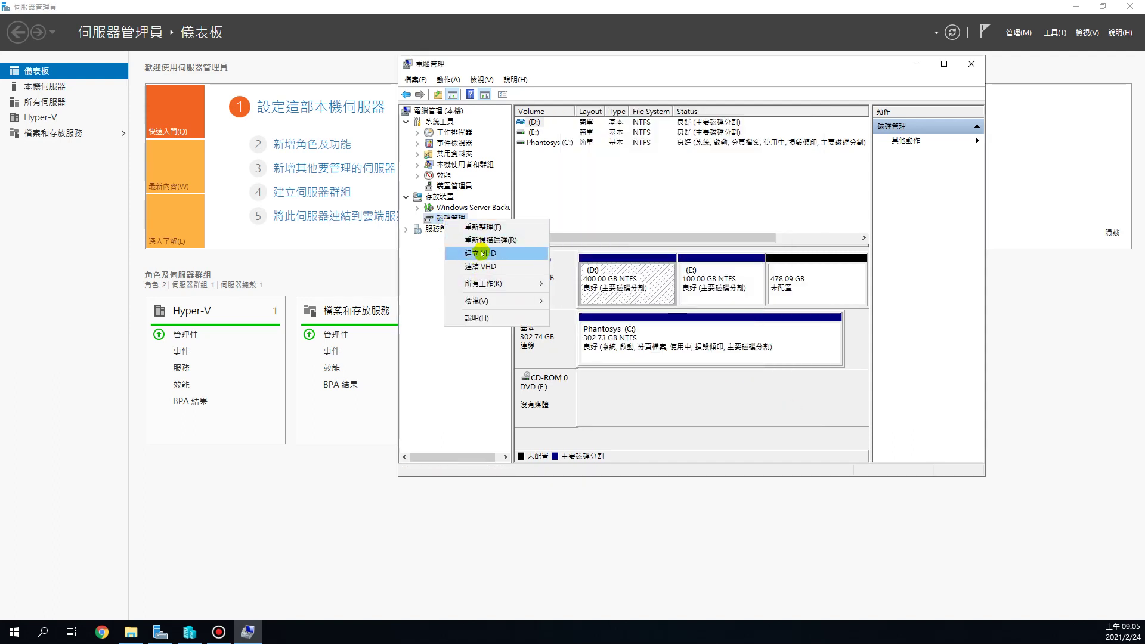
{"action": "left_click", "coordinate": [482, 266]}
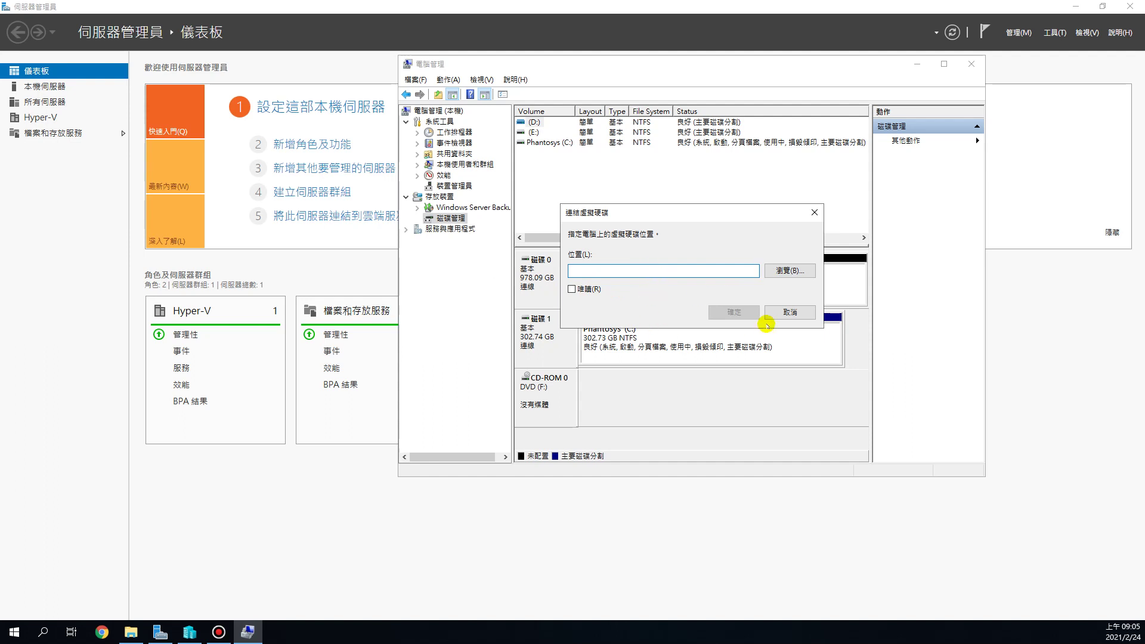
{"action": "left_click", "coordinate": [785, 312]}
- Start attaching a VHD, browse for its file, and copy the path D:\Hyper-V\www1\Virtual Hard Disks from File Explorer
{"action": "right_click", "coordinate": [452, 218]}
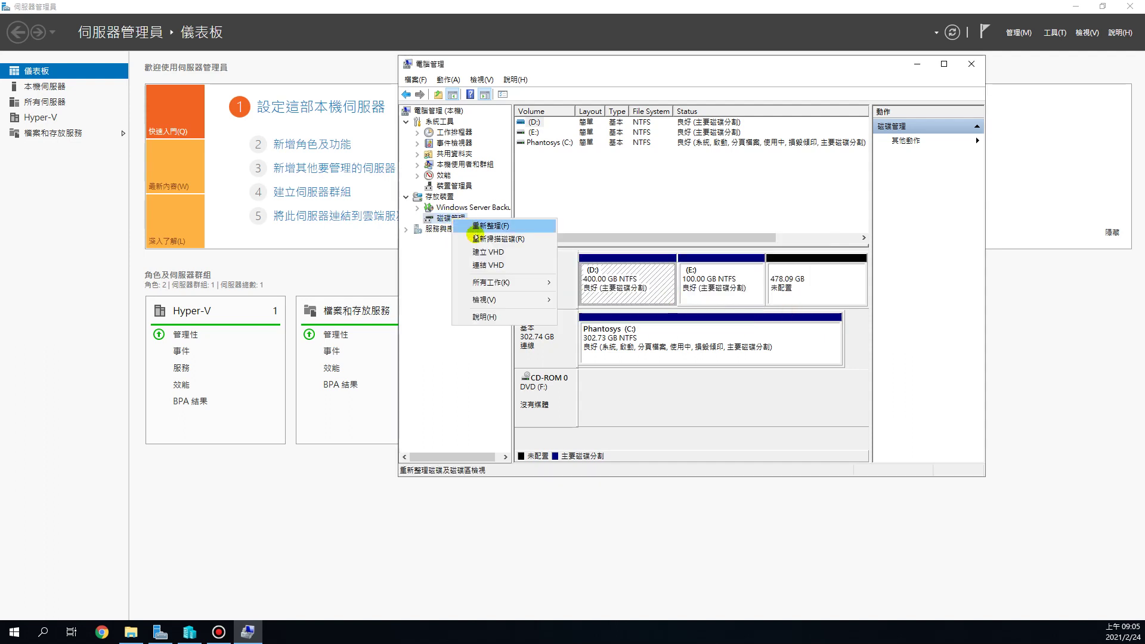
{"action": "left_click", "coordinate": [477, 264]}
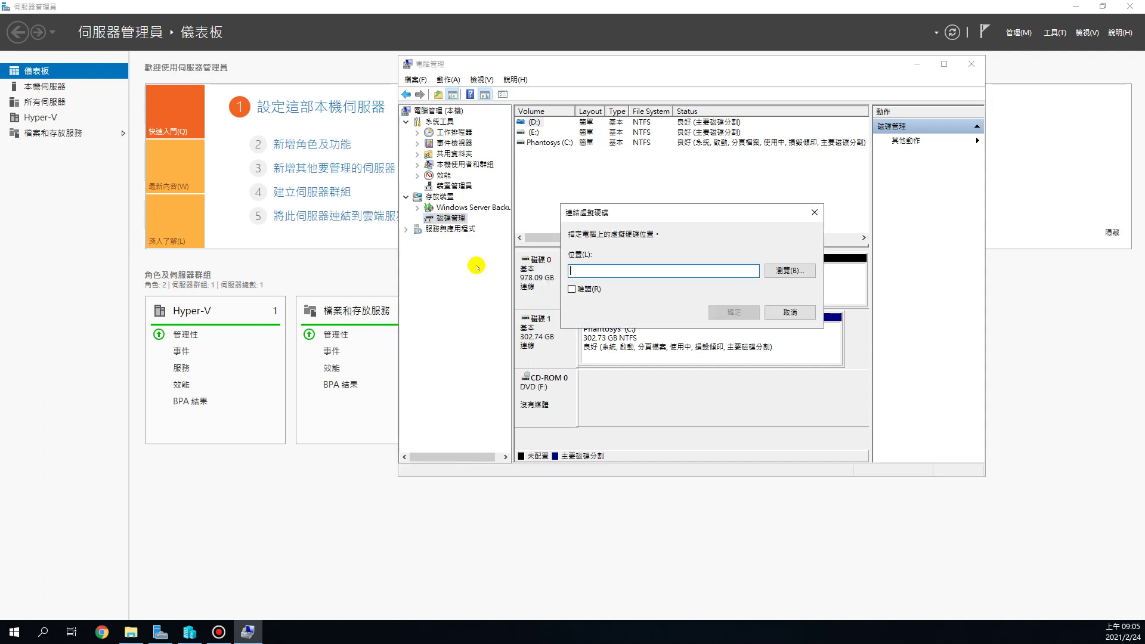
{"action": "left_click", "coordinate": [782, 271]}
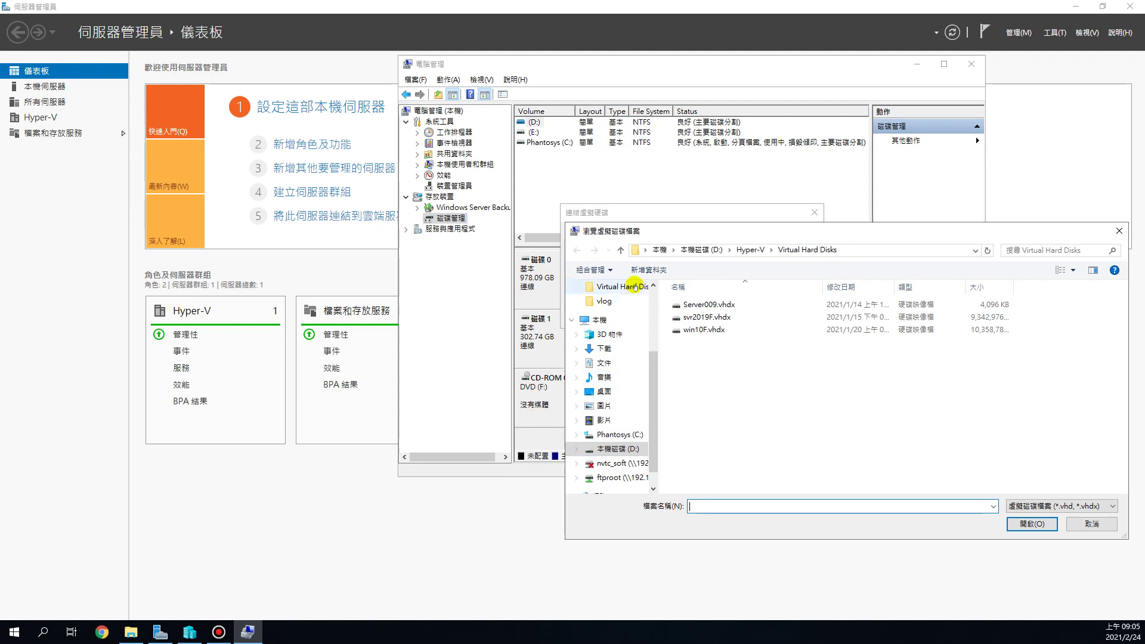
{"action": "left_click", "coordinate": [131, 632]}
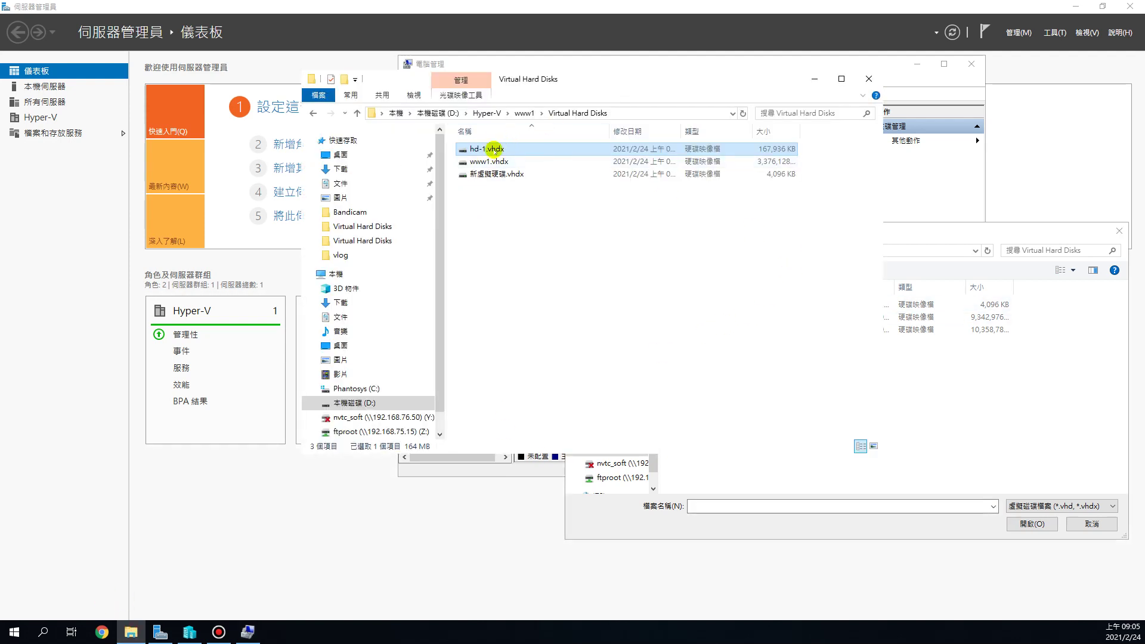
{"action": "left_click_drag", "start_coordinate": [522, 84], "coordinate": [282, 94]}
{"action": "left_click", "coordinate": [403, 117]}
{"action": "key", "text": "ctrl+c"}
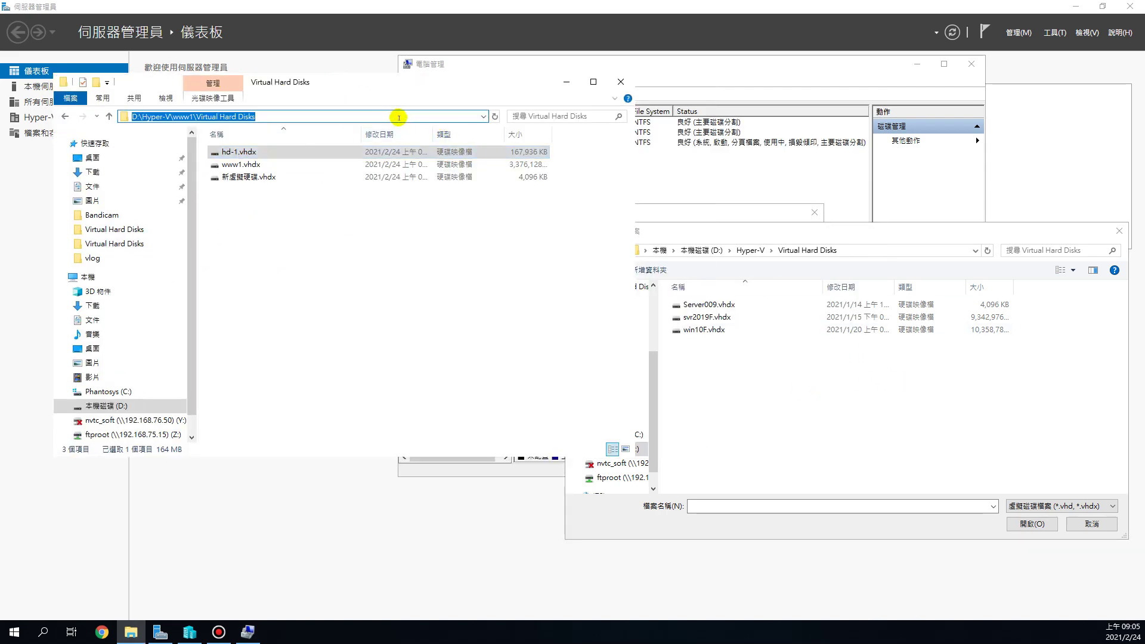
- Go to the copied path, choose hd-1.vhdx, and attach it with the read-only option off
{"action": "left_click", "coordinate": [873, 251]}
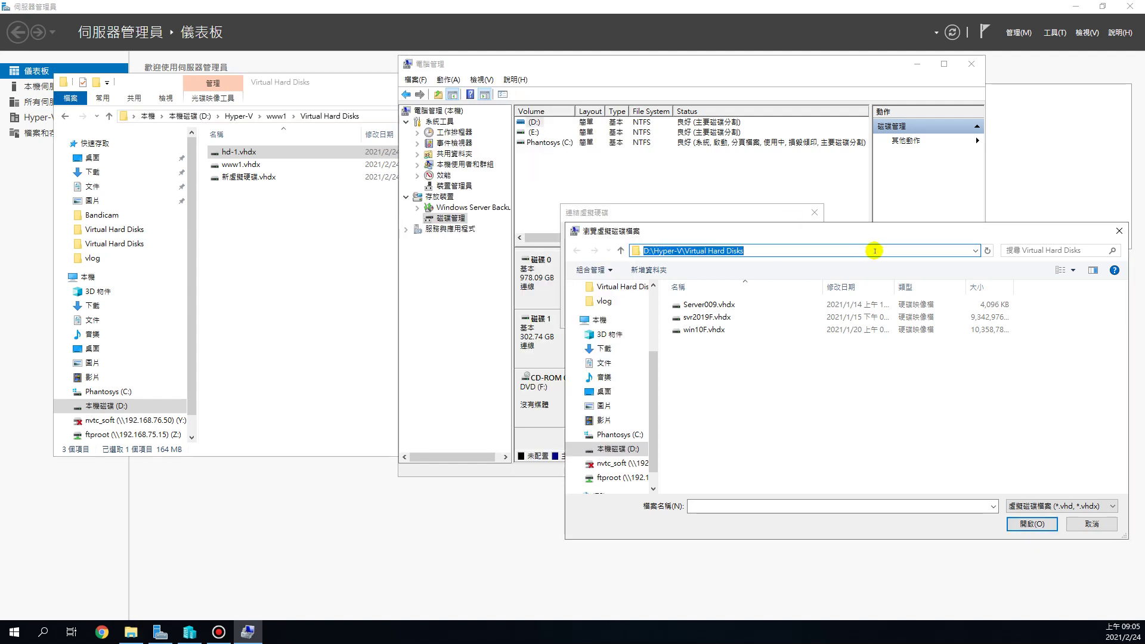
{"action": "key", "text": "ctrl+v"}
{"action": "key", "text": "Return"}
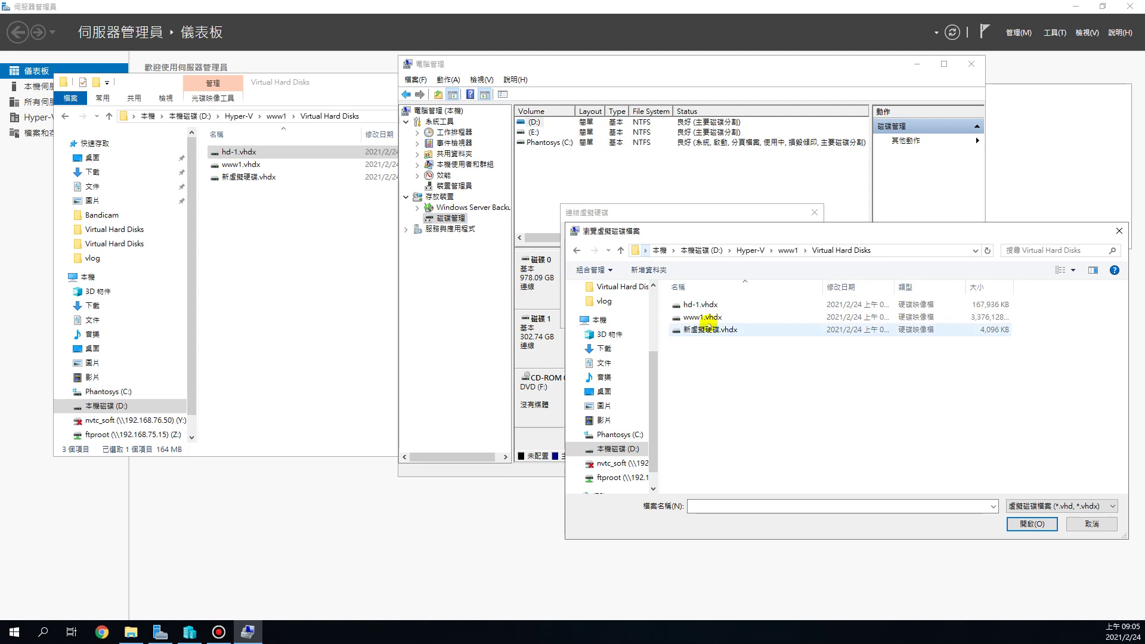
{"action": "left_click", "coordinate": [702, 303]}
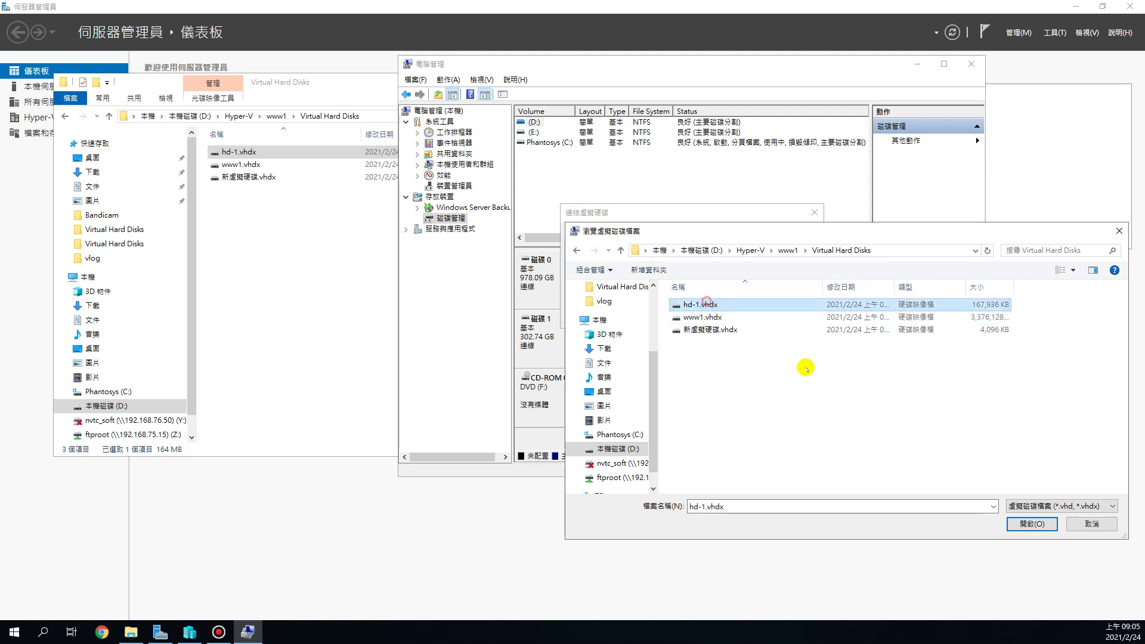
{"action": "left_click", "coordinate": [1040, 524]}
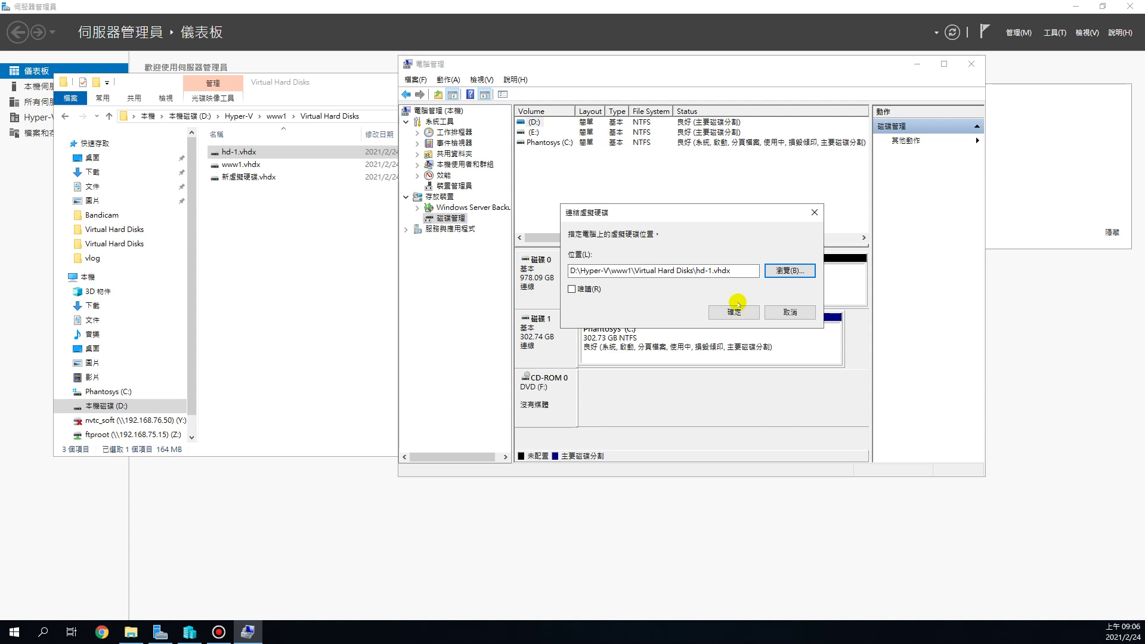
{"action": "left_click", "coordinate": [571, 290]}
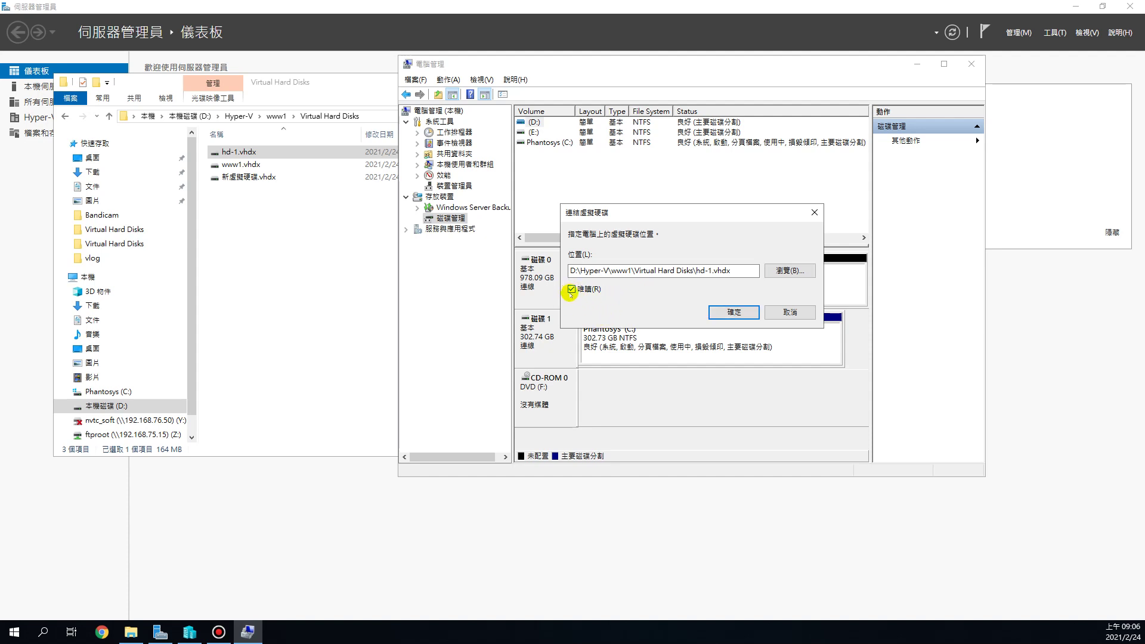
{"action": "left_click", "coordinate": [570, 290]}
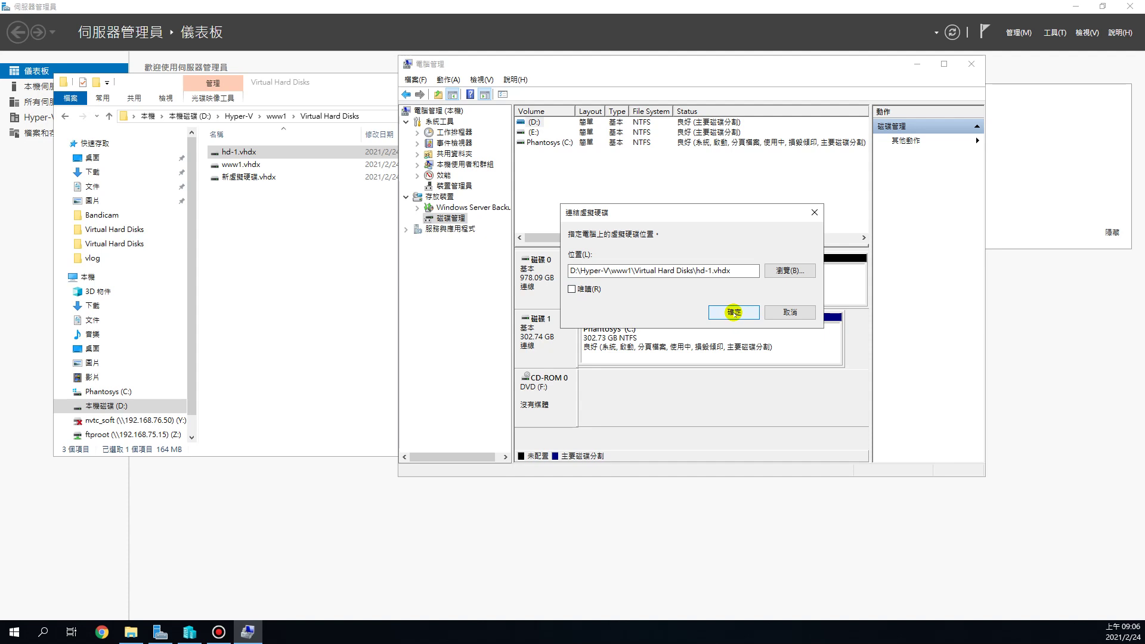
{"action": "left_click", "coordinate": [733, 312]}
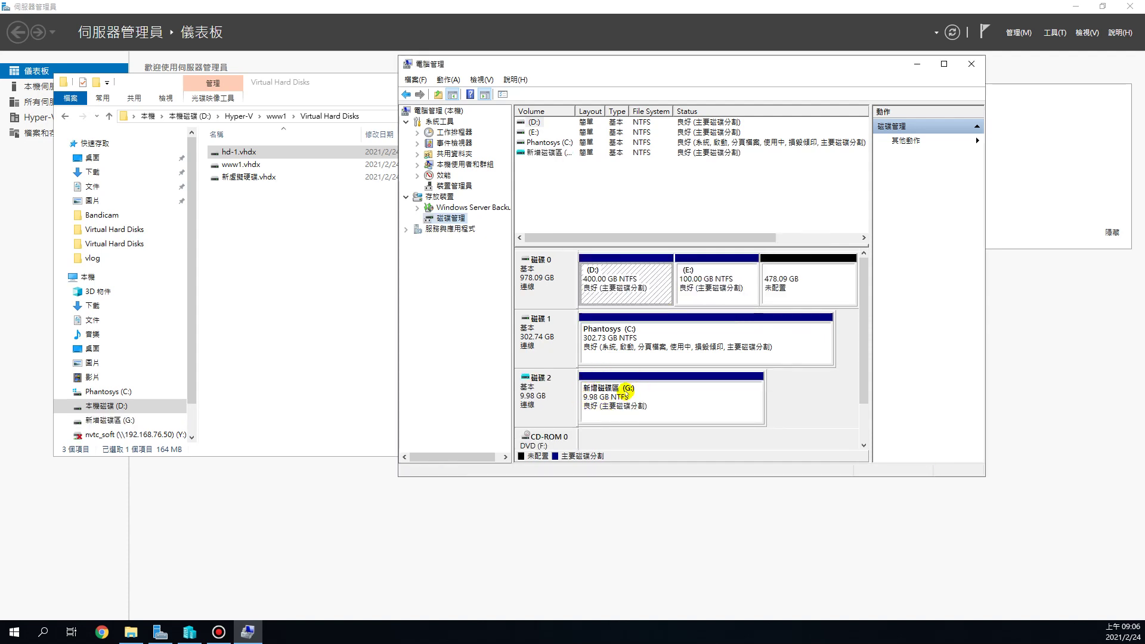
- Maximize the Virtual Hard Disks folder window and open the attached volume (G:)
{"action": "left_click", "coordinate": [305, 250]}
{"action": "double_click", "coordinate": [135, 83]}
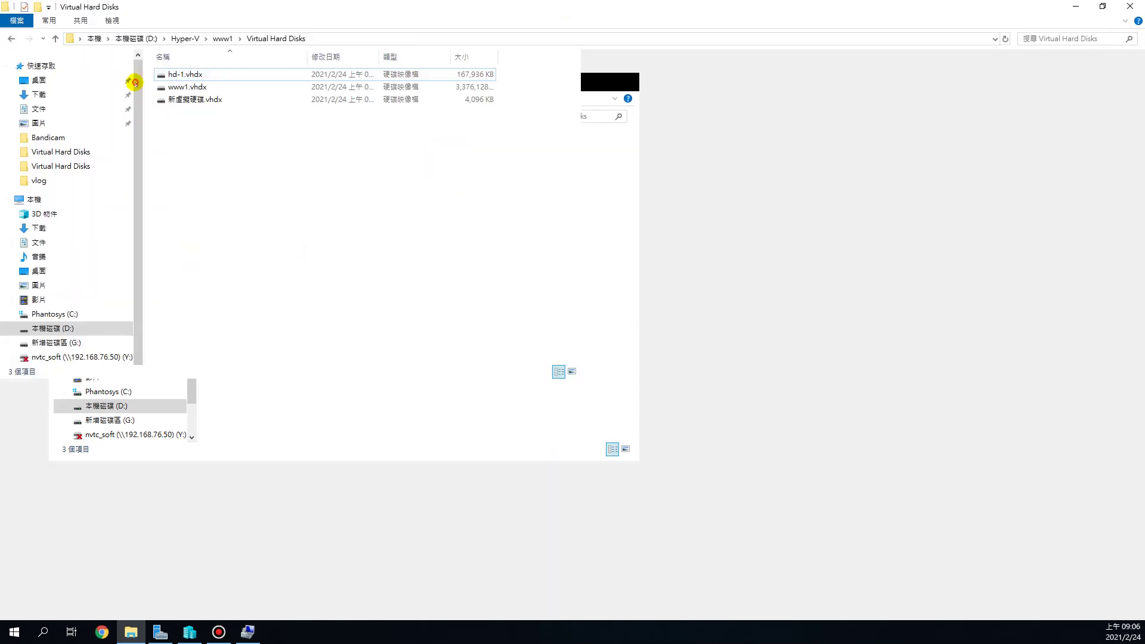
{"action": "left_click", "coordinate": [43, 344]}
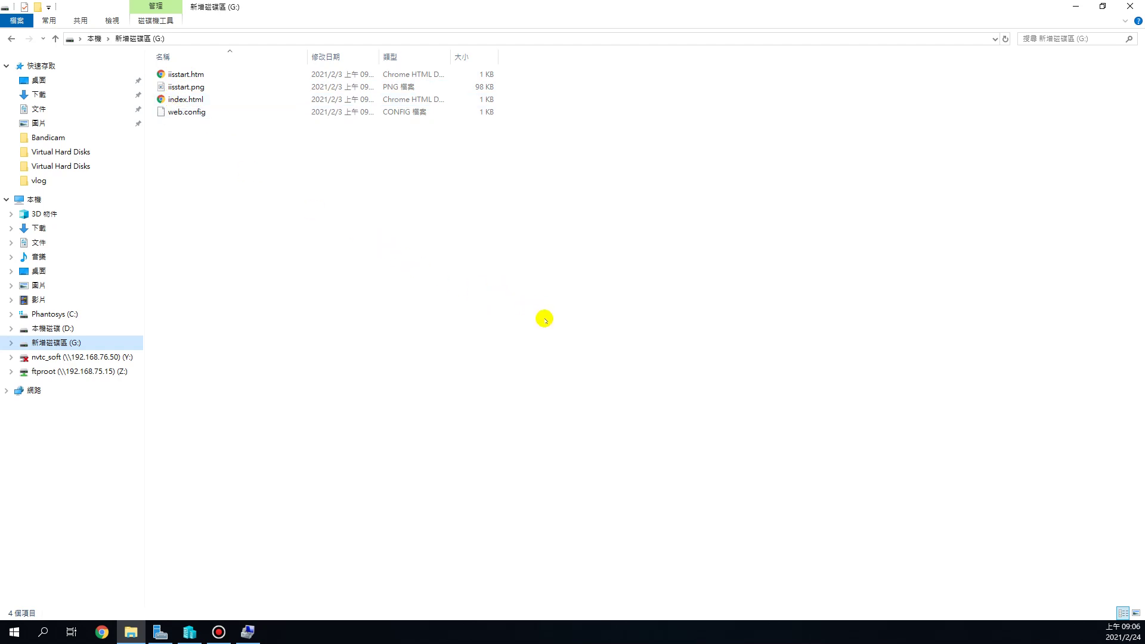
- Create two new folders with their default names in the root of volume G:
{"action": "left_click", "coordinate": [282, 195]}
{"action": "right_click", "coordinate": [282, 195]}
{"action": "mouse_move", "coordinate": [383, 323]}
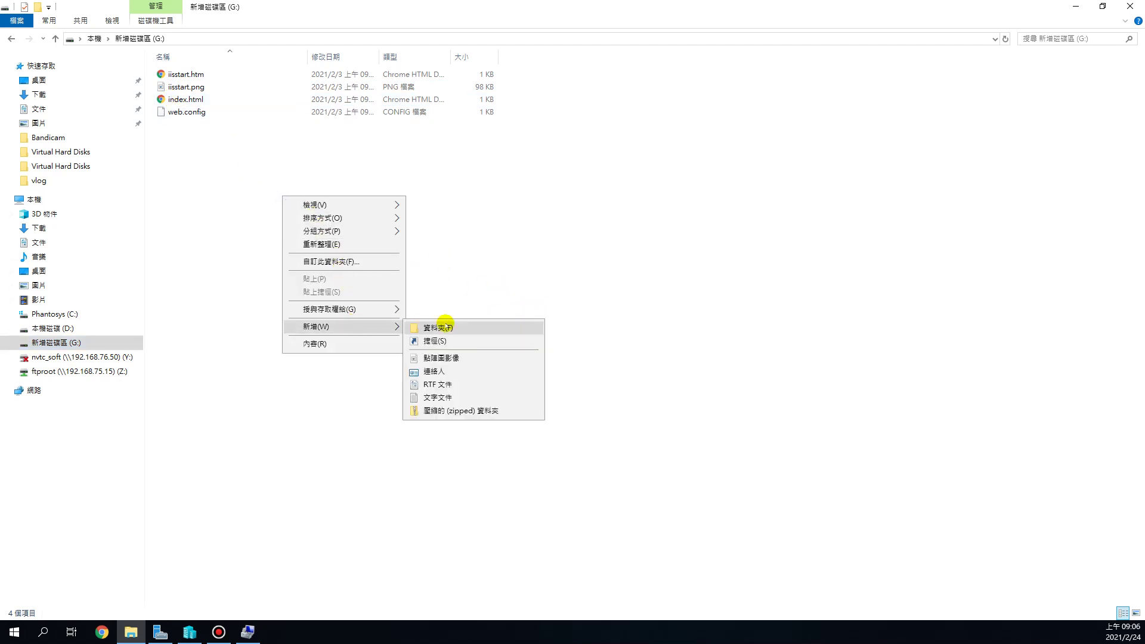
{"action": "left_click", "coordinate": [451, 324]}
{"action": "left_click", "coordinate": [529, 287]}
{"action": "right_click", "coordinate": [236, 215]}
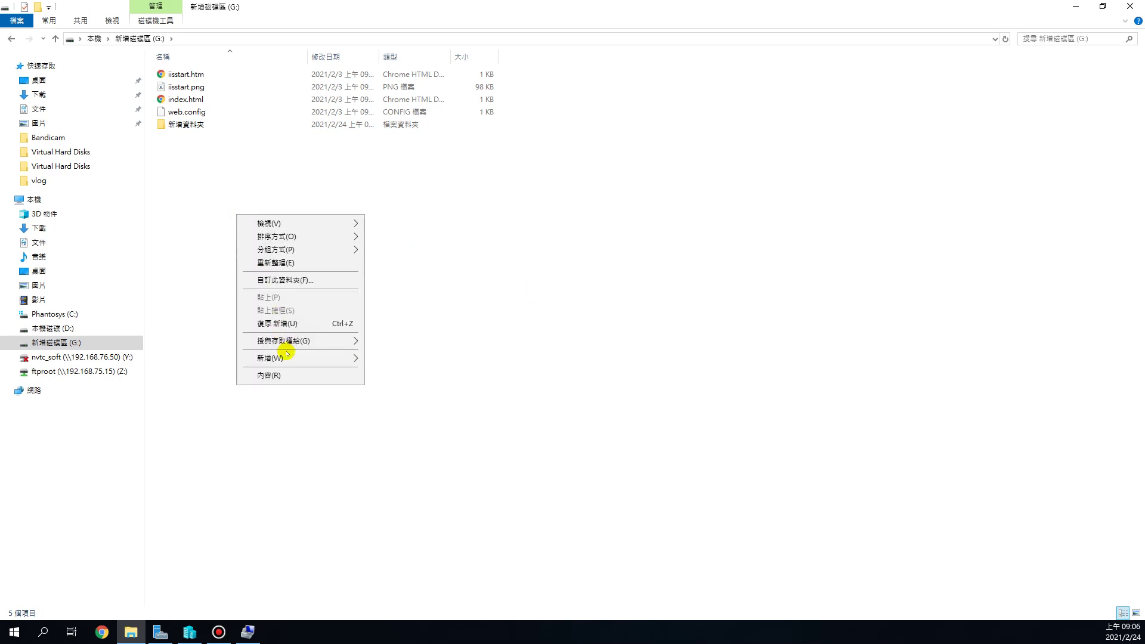
{"action": "mouse_move", "coordinate": [290, 357]}
{"action": "left_click", "coordinate": [450, 357]}
{"action": "left_click", "coordinate": [363, 248]}
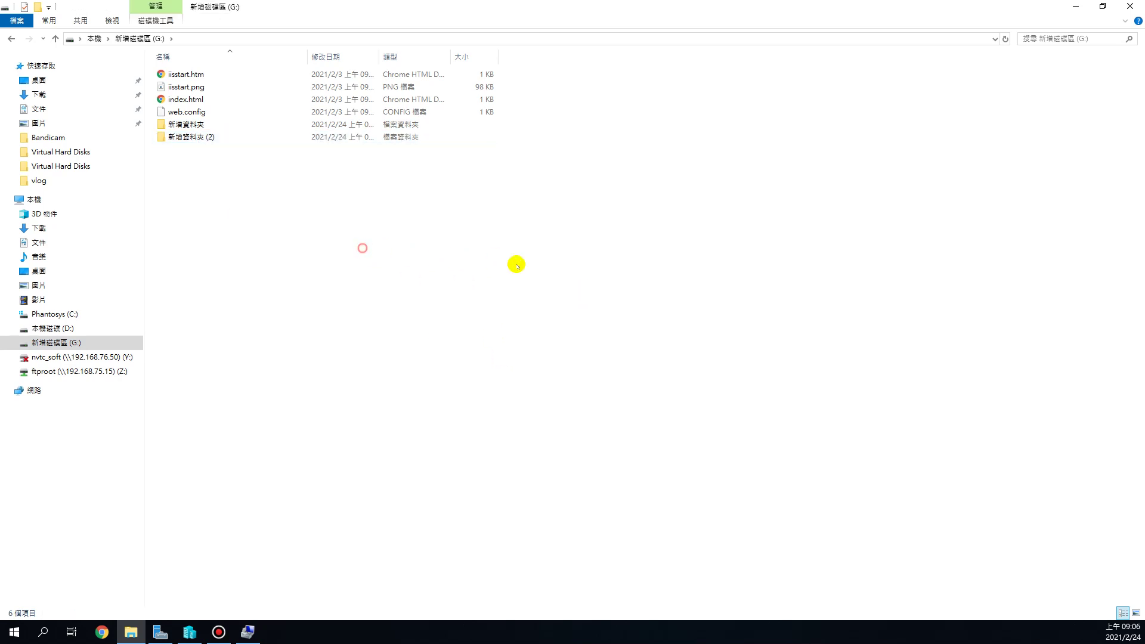
- Create a text file named 1111111.txt in the root of volume G:
{"action": "right_click", "coordinate": [314, 233]}
{"action": "mouse_move", "coordinate": [393, 377]}
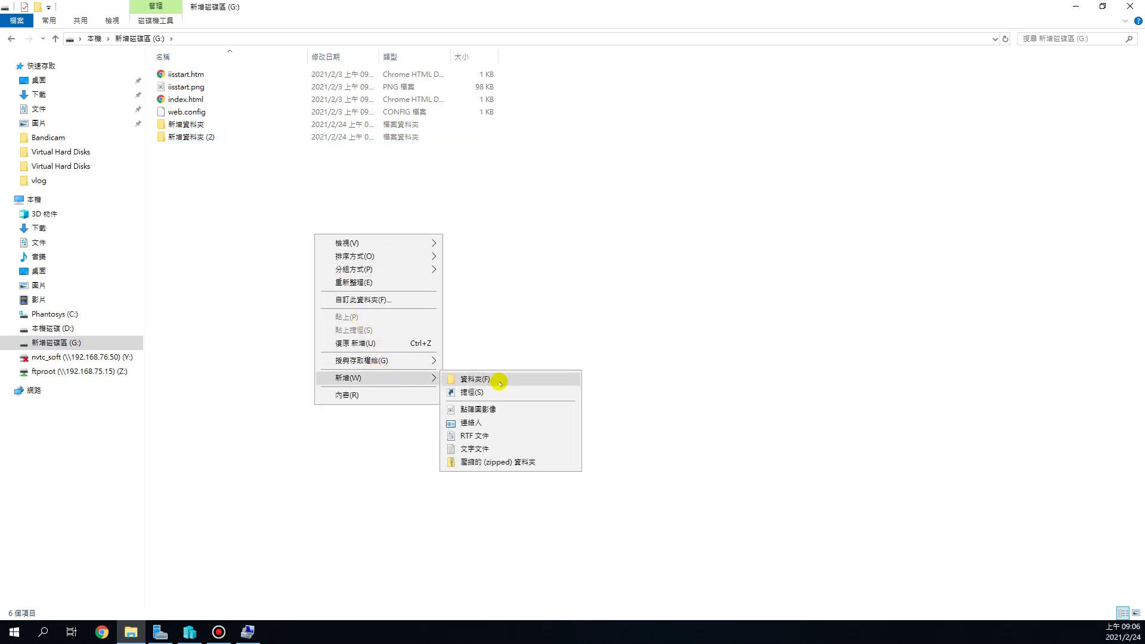
{"action": "left_click", "coordinate": [494, 448]}
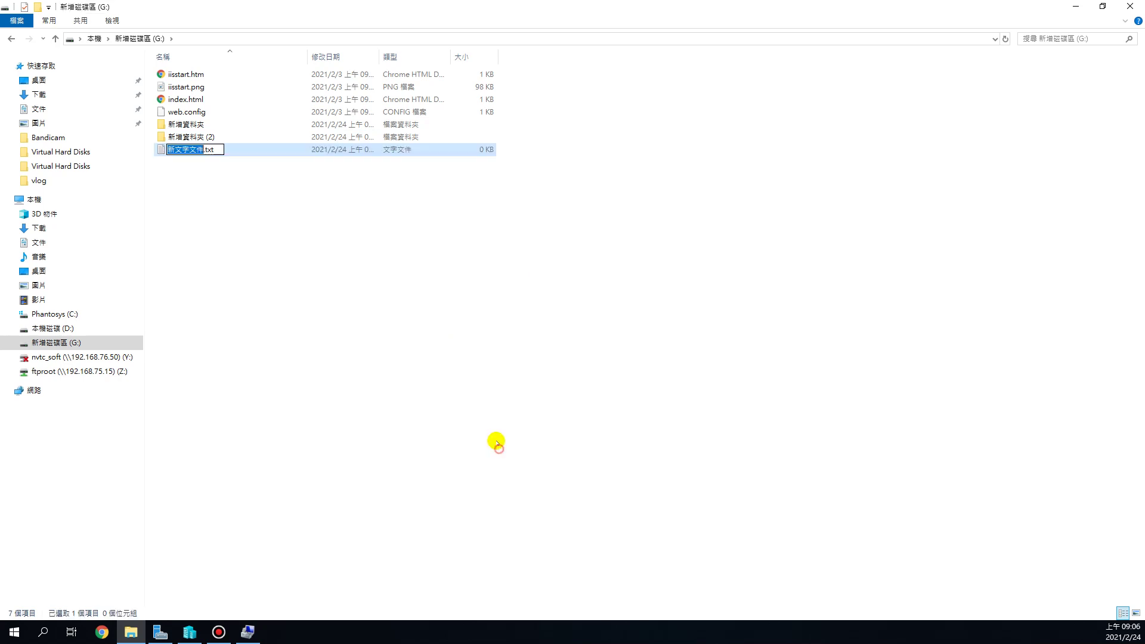
{"action": "type", "text": "111111"}
{"action": "left_click", "coordinate": [511, 319]}
- Open 1111111.txt in Notepad, enter 11111111 as its content, save it, and close it
{"action": "left_click", "coordinate": [184, 148]}
{"action": "double_click", "coordinate": [184, 149]}
{"action": "left_click_drag", "start_coordinate": [782, 154], "coordinate": [466, 143]}
{"action": "type", "text": "ㄅ"}
{"action": "key", "text": "BackSpace"}
{"action": "type", "text": "11111111"}
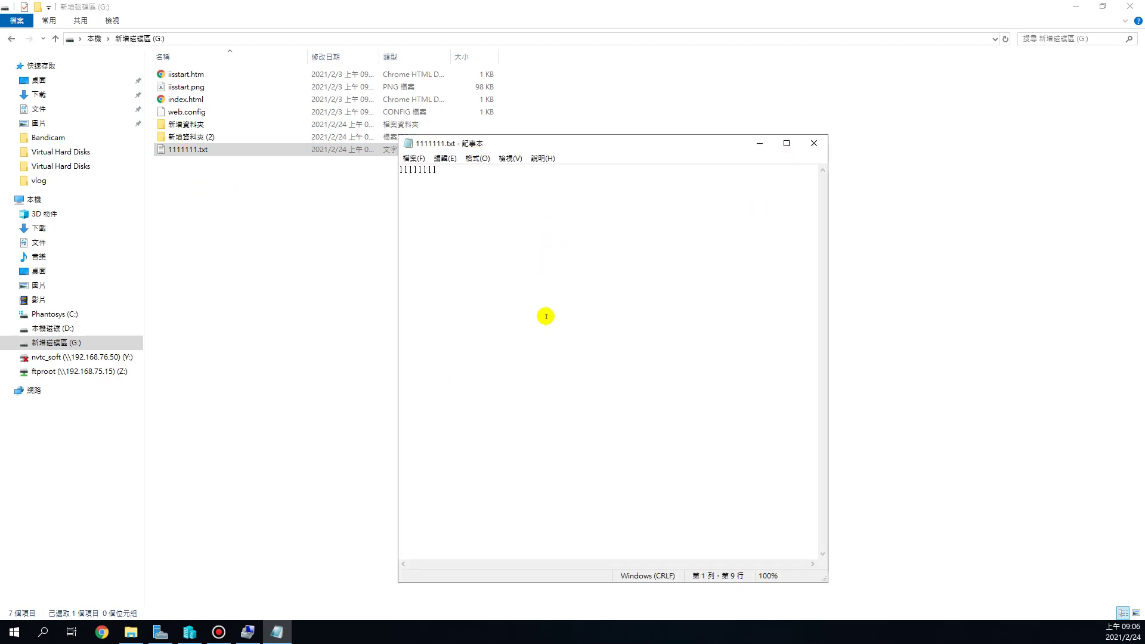
{"action": "left_click", "coordinate": [819, 144]}
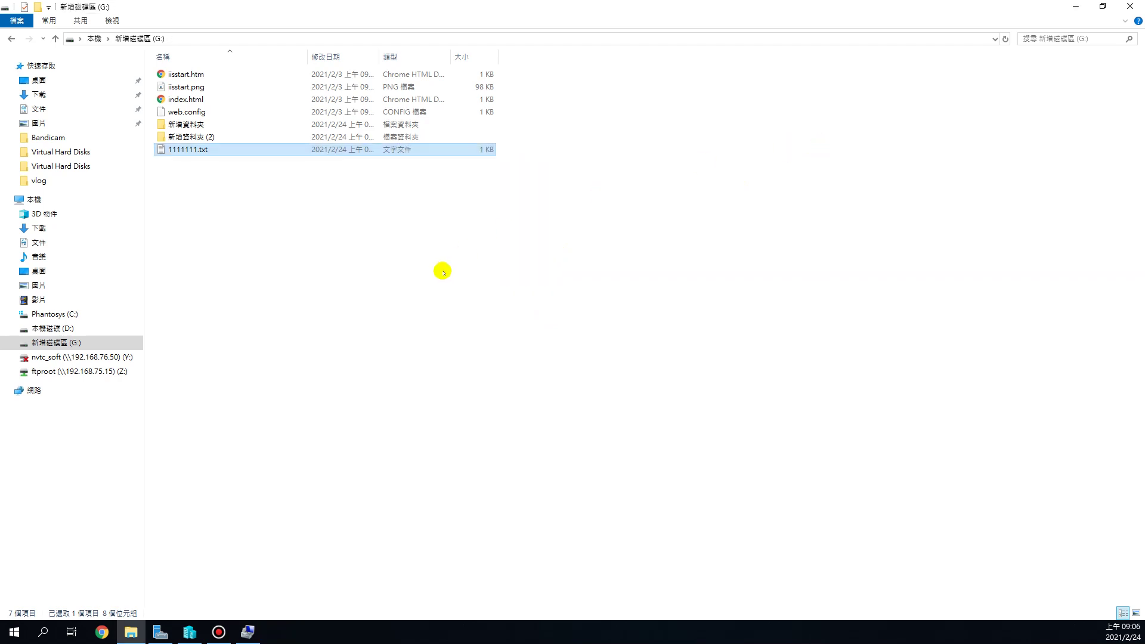
- Reopen 1111111.txt on volume G: to check its saved content, and close it
{"action": "double_click", "coordinate": [225, 151]}
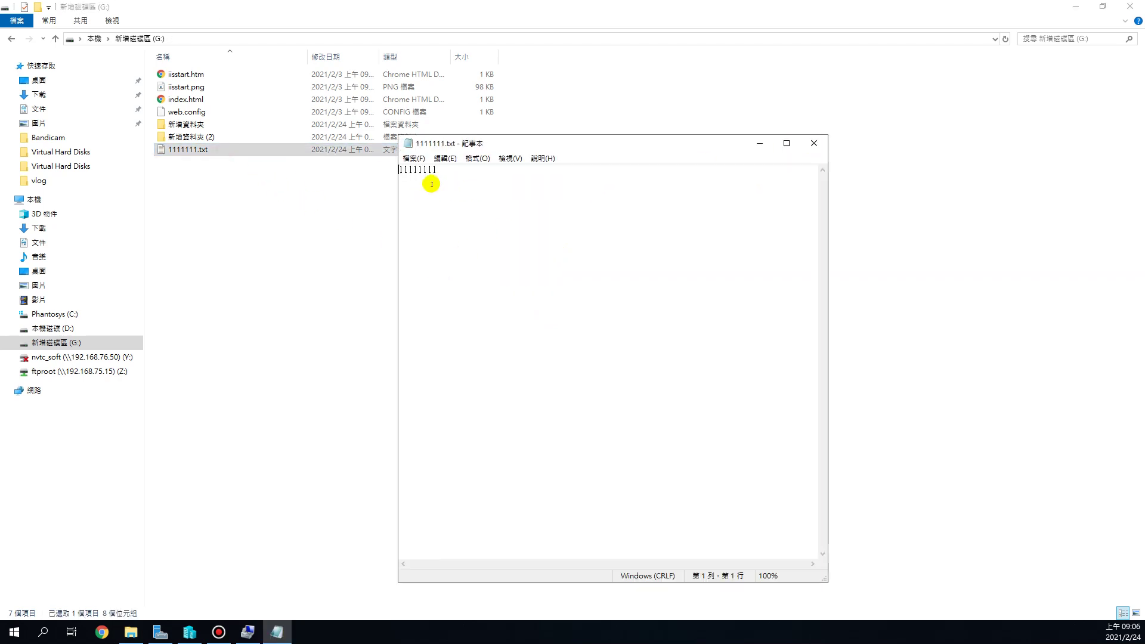
{"action": "left_click_drag", "start_coordinate": [449, 171], "coordinate": [374, 171]}
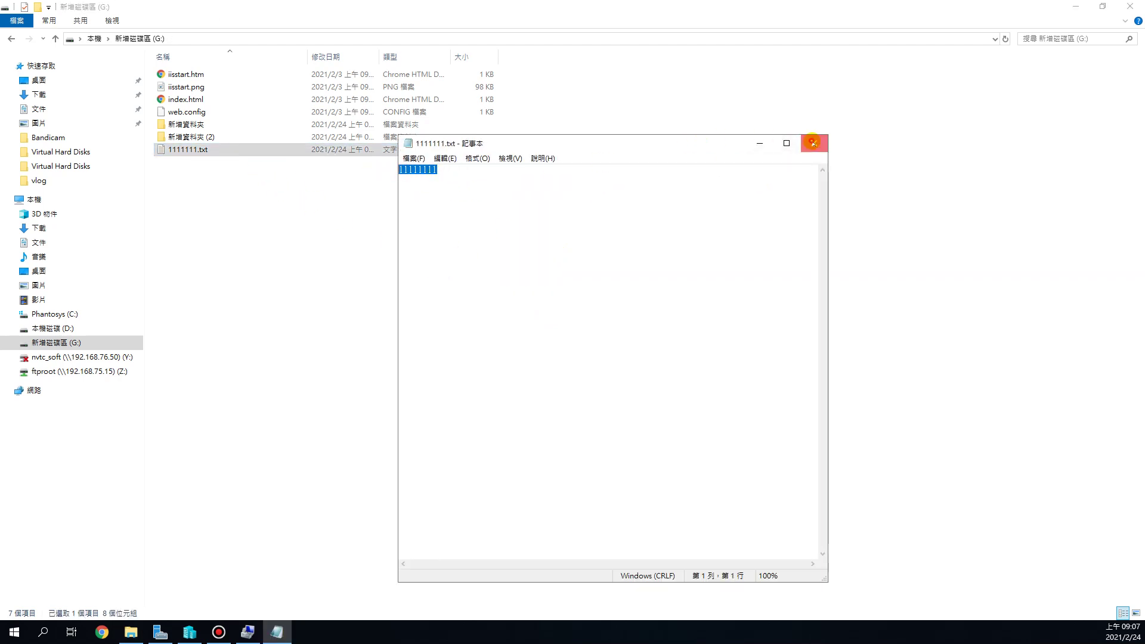
{"action": "left_click", "coordinate": [813, 143]}
{"action": "left_click", "coordinate": [192, 163]}
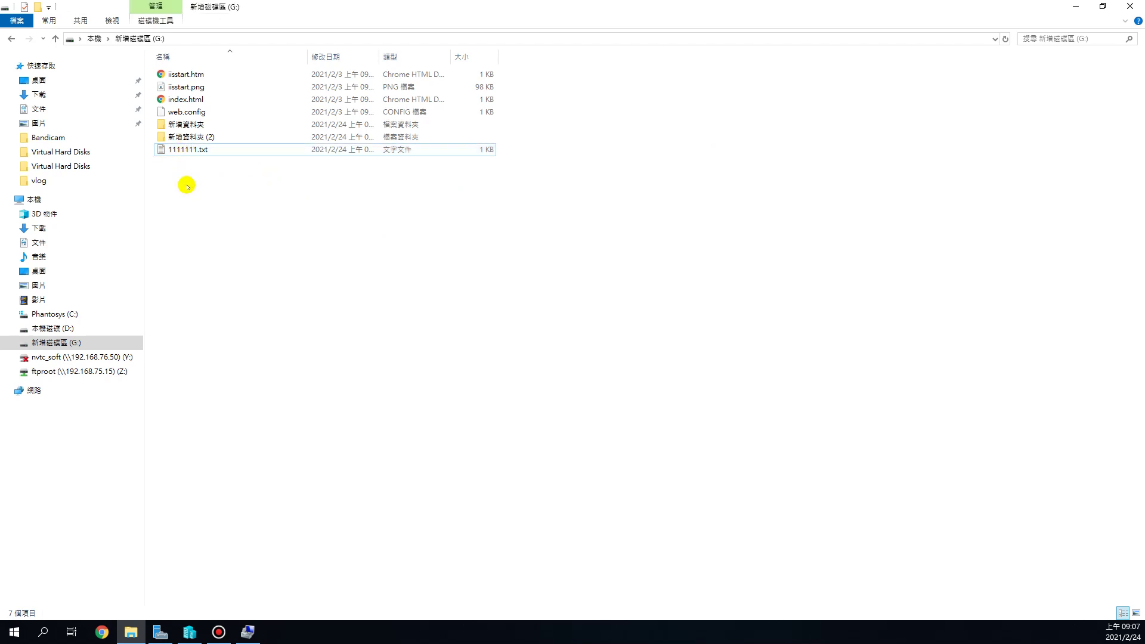
{"action": "left_click_drag", "start_coordinate": [187, 182], "coordinate": [181, 128]}
{"action": "left_click", "coordinate": [200, 151]}
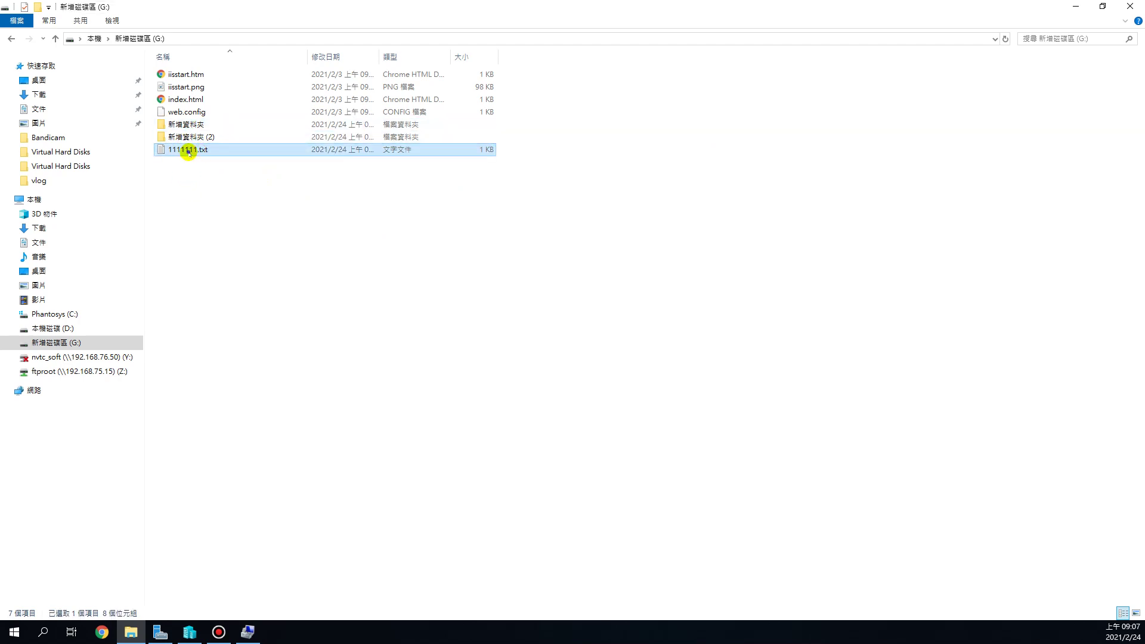
{"action": "right_click", "coordinate": [200, 150]}
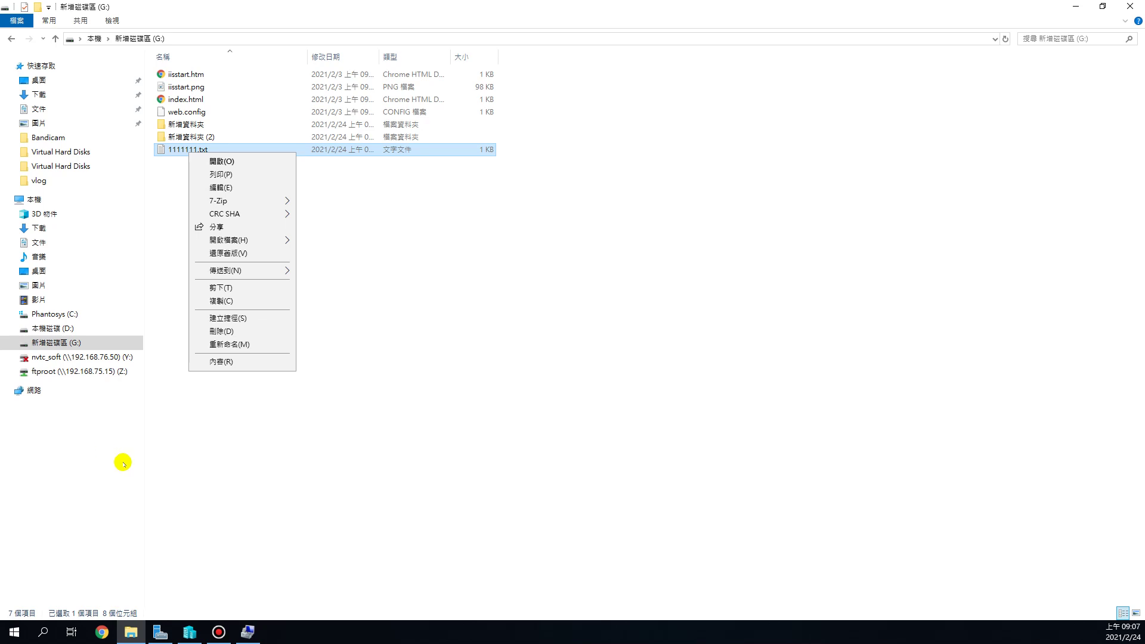
{"action": "left_click", "coordinate": [352, 473]}
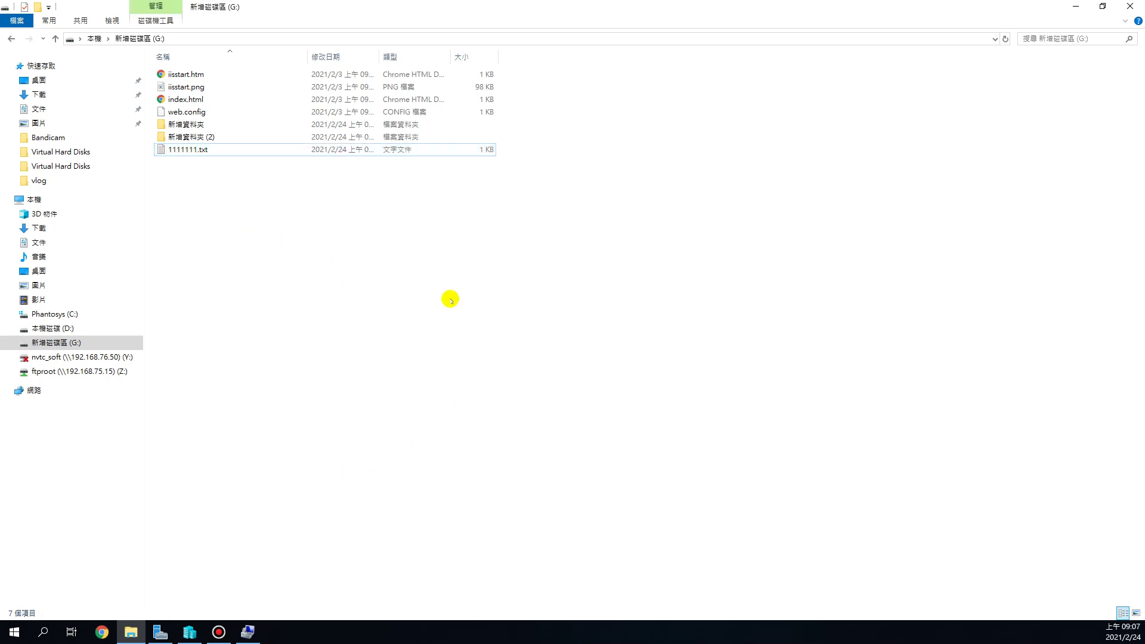
- Restore the maximized G: folder window to its smaller size and move the Computer Management window clear of its file list
{"action": "left_click", "coordinate": [1101, 6]}
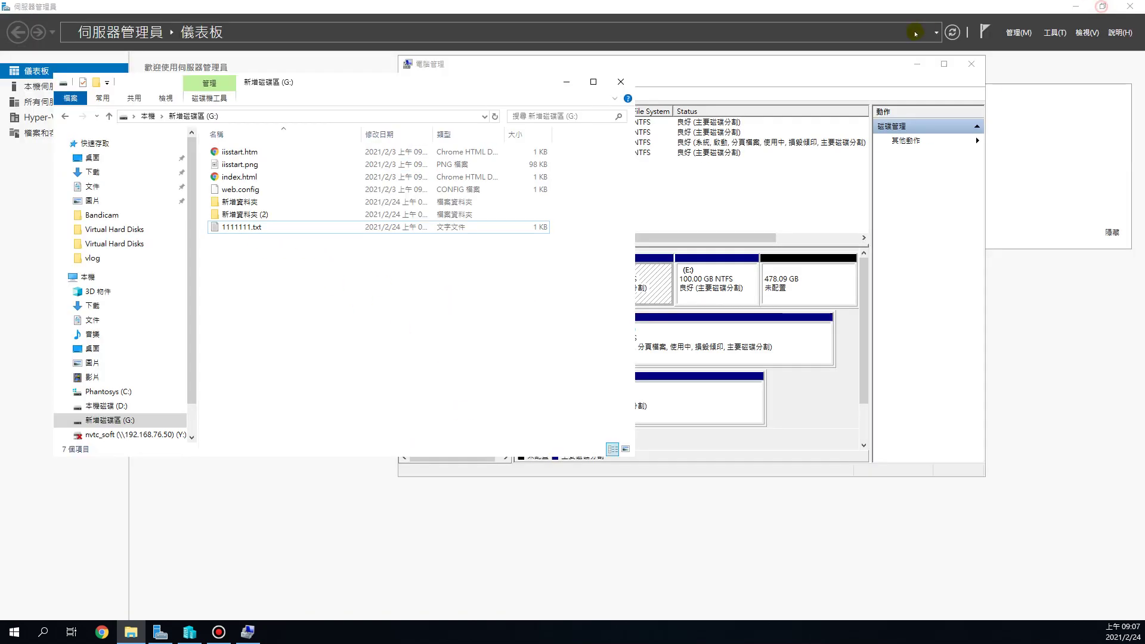
{"action": "left_click", "coordinate": [805, 60]}
{"action": "left_click_drag", "start_coordinate": [842, 102], "coordinate": [896, 136]}
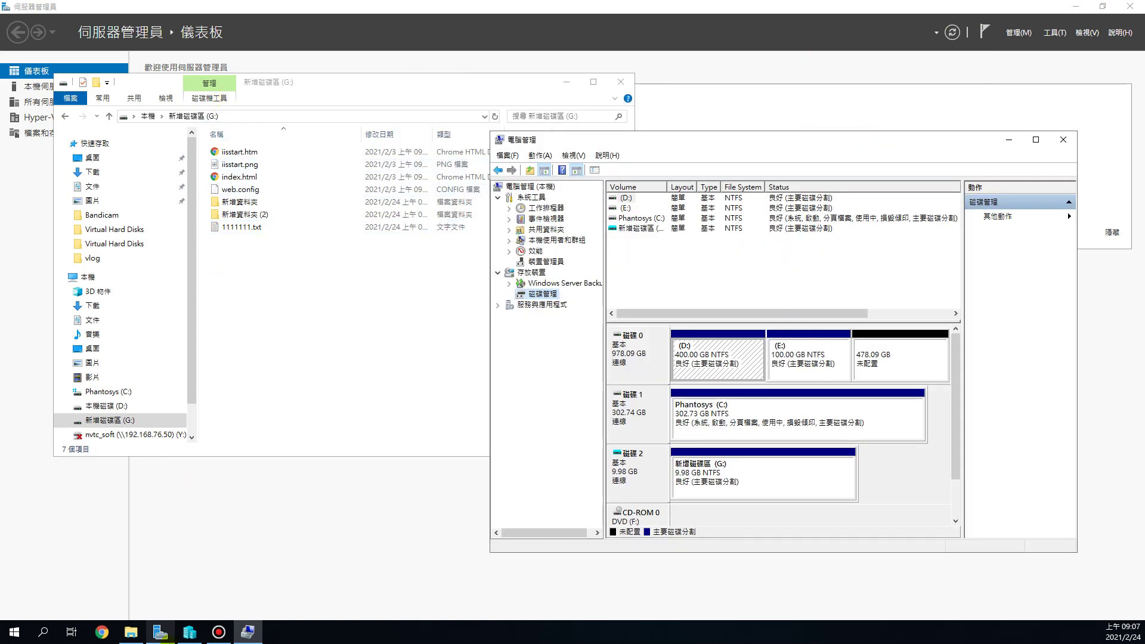
- Check www1 in Hyper-V Manager, return to Computer Management, and minimize the Hyper-V Manager and Server Manager windows
{"action": "left_click", "coordinate": [189, 632]}
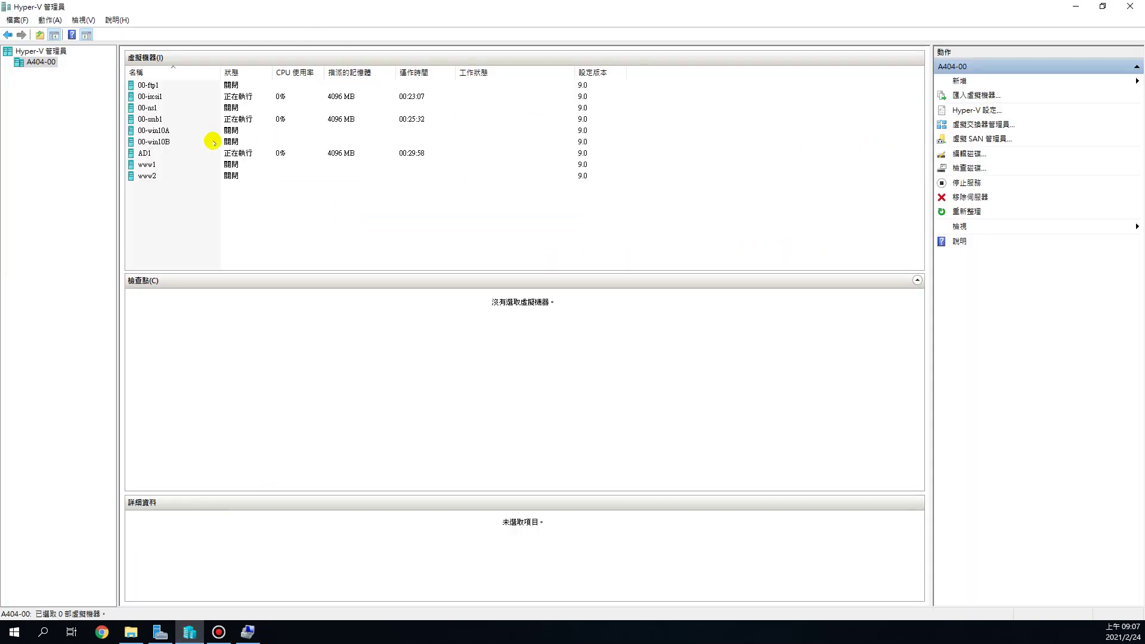
{"action": "left_click", "coordinate": [166, 167]}
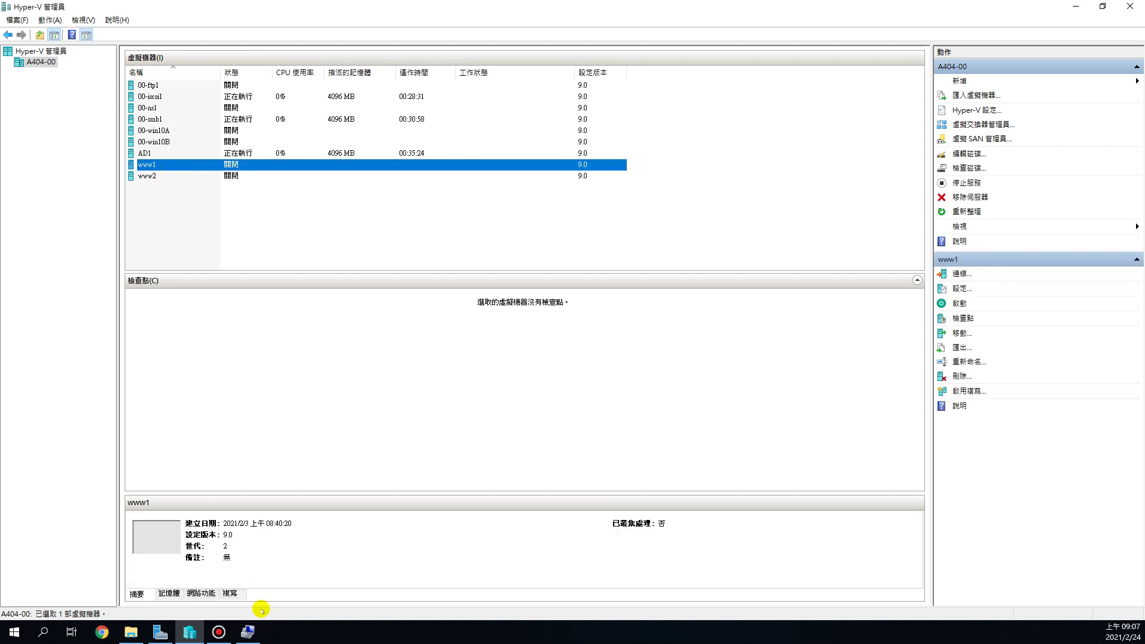
{"action": "left_click", "coordinate": [257, 636]}
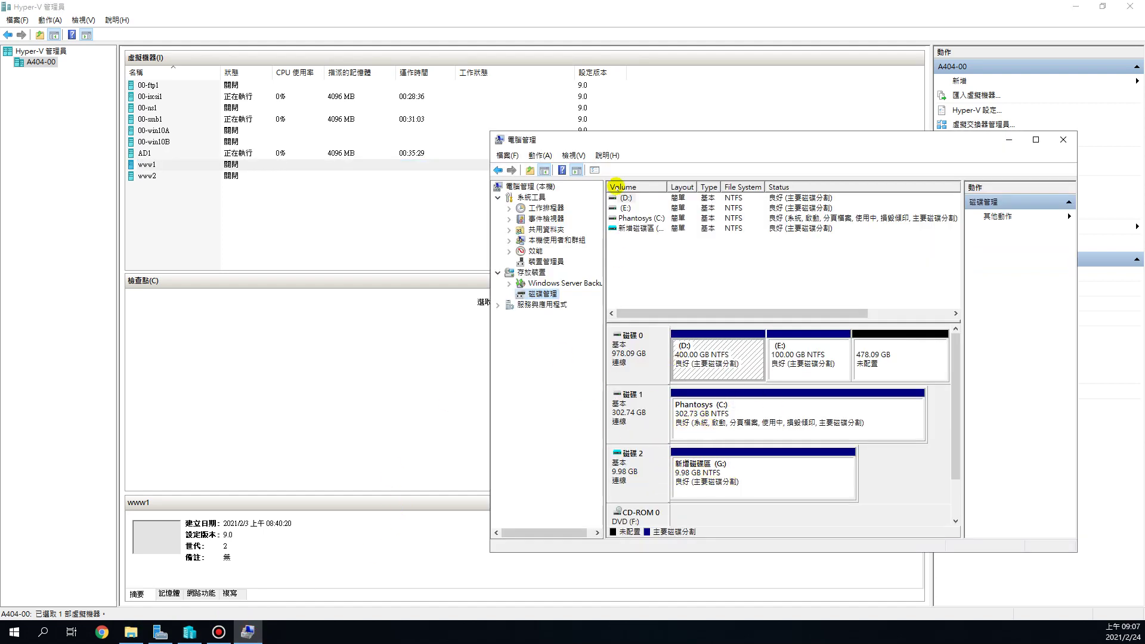
{"action": "left_click", "coordinate": [1073, 7]}
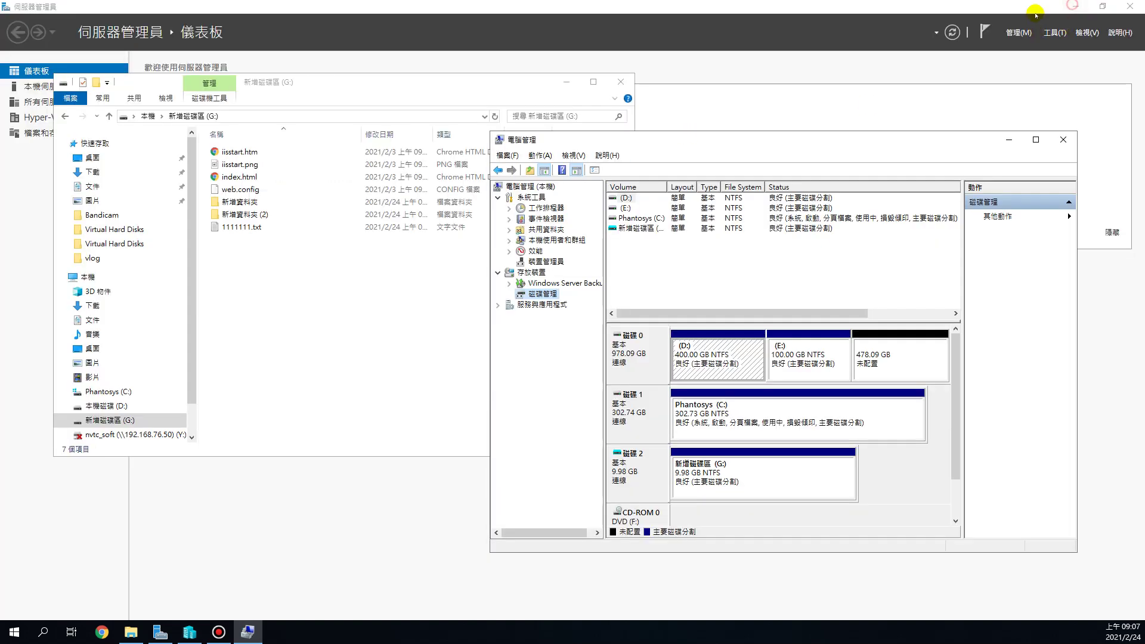
{"action": "left_click", "coordinate": [1074, 5]}
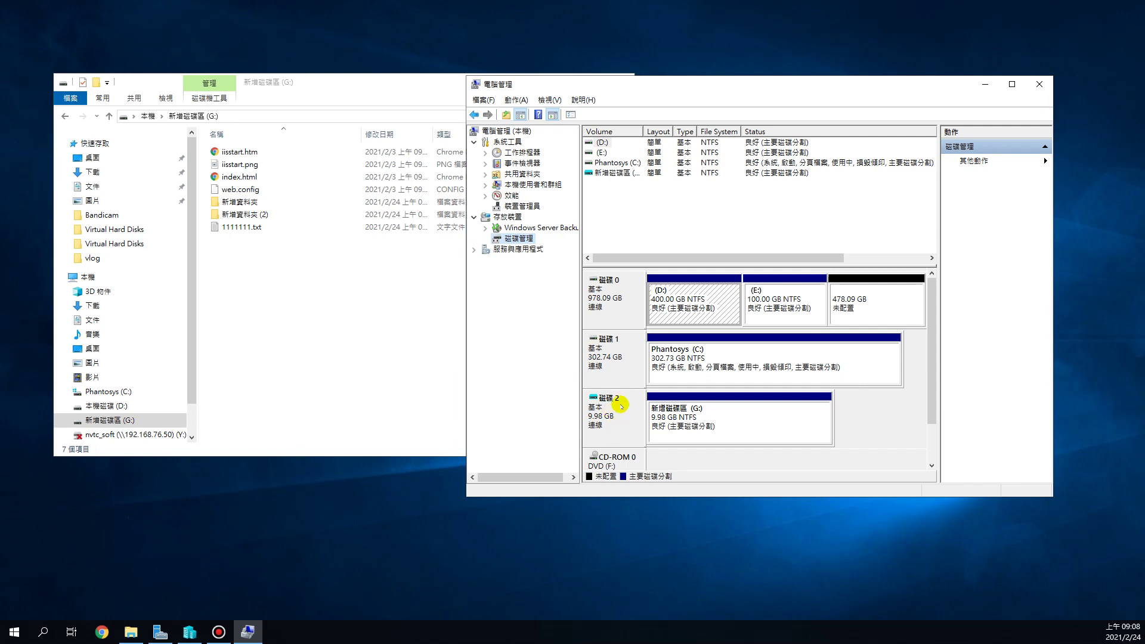
- Take Disk 2 (volume G:) offline in Disk Management, detach its VHD, and minimize Computer Management
{"action": "right_click", "coordinate": [614, 423]}
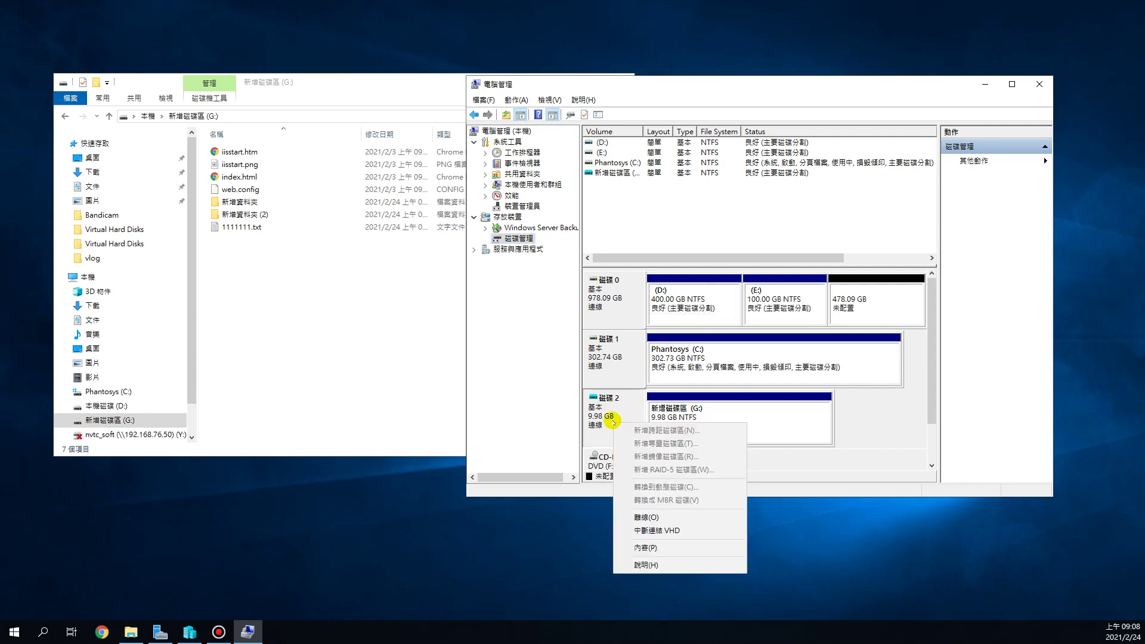
{"action": "left_click", "coordinate": [655, 518]}
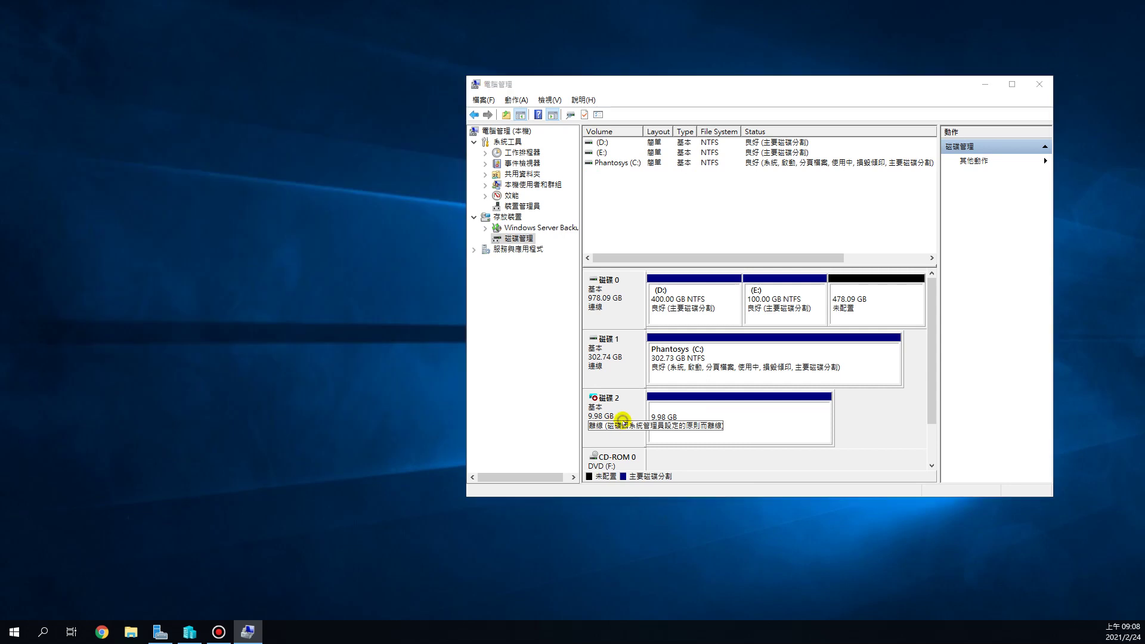
{"action": "right_click", "coordinate": [628, 412]}
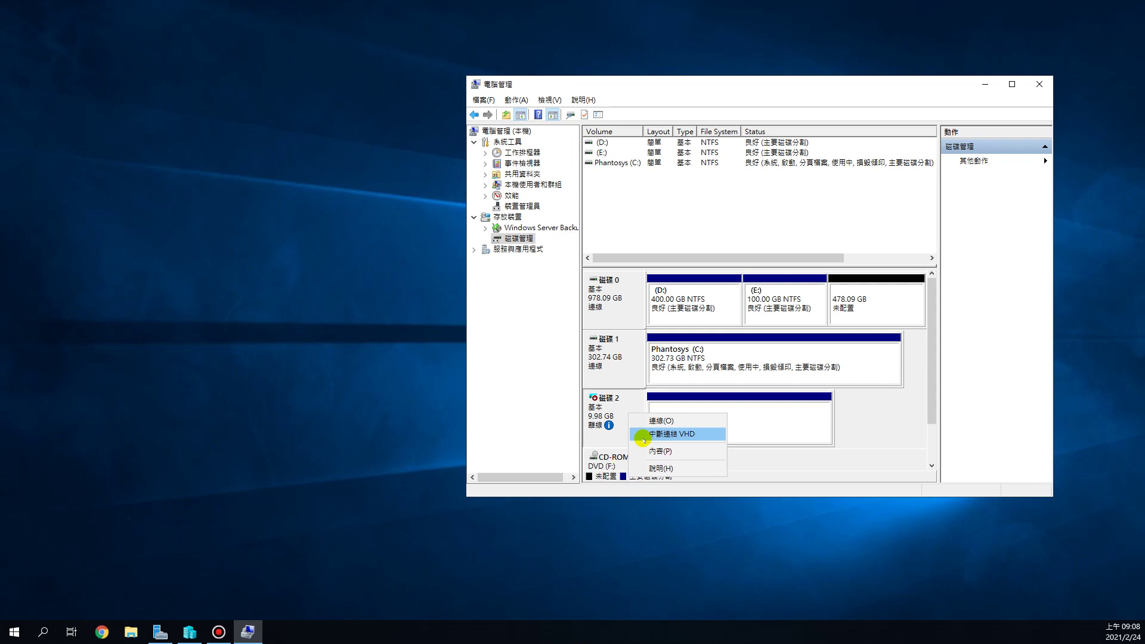
{"action": "left_click", "coordinate": [638, 434]}
{"action": "left_click", "coordinate": [814, 320]}
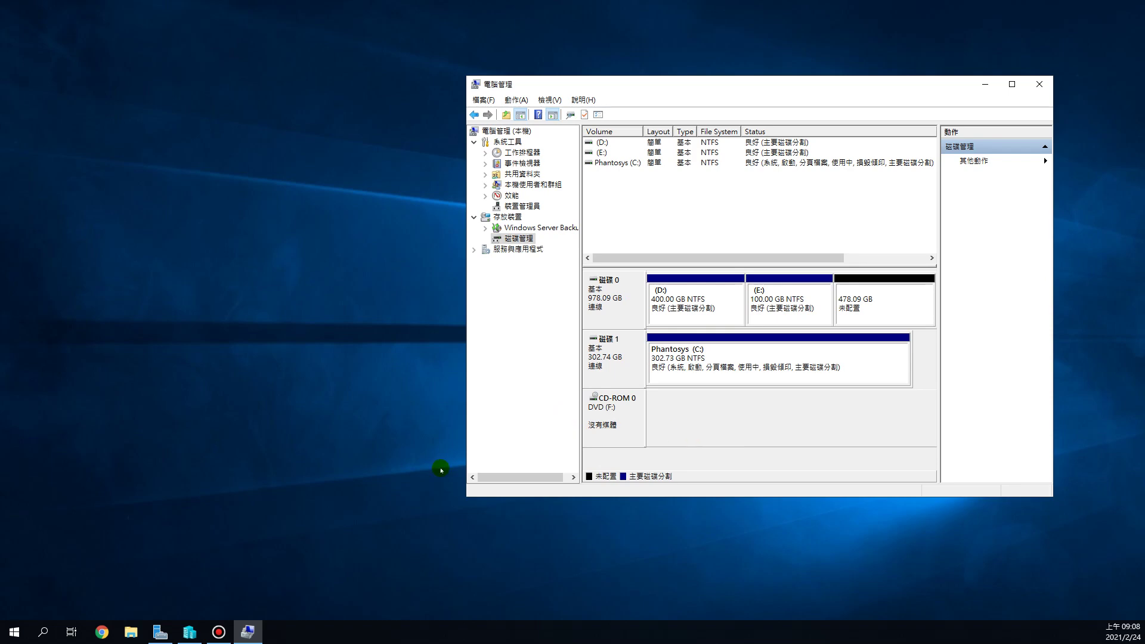
{"action": "left_click", "coordinate": [982, 86]}
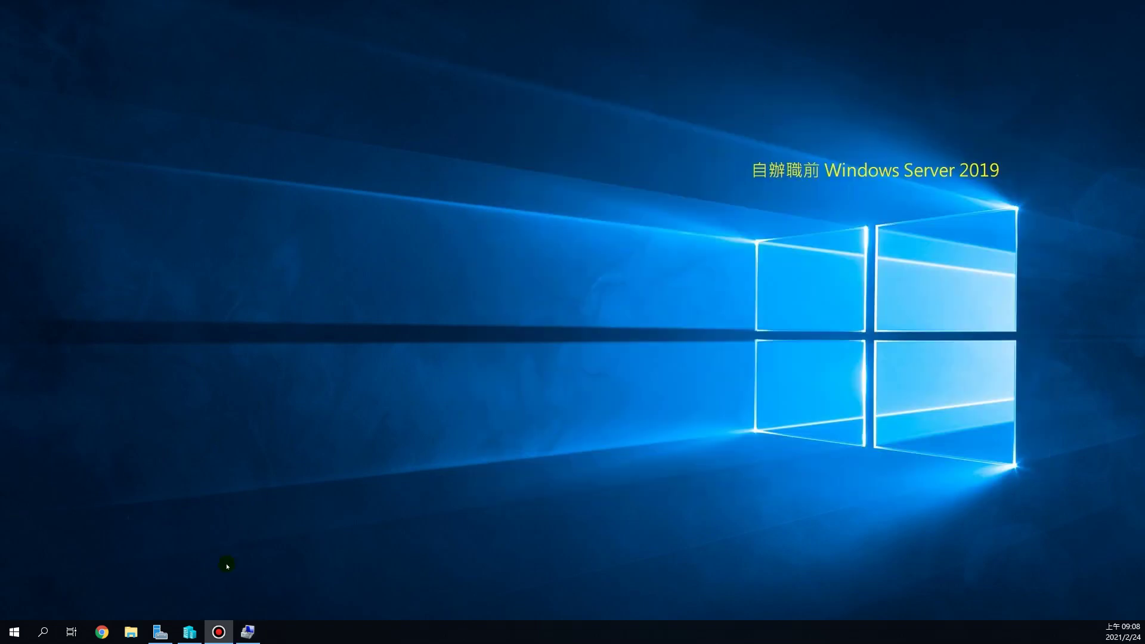
- Start the www1 virtual machine in Hyper-V Manager and connect to it
{"action": "left_click", "coordinate": [190, 631]}
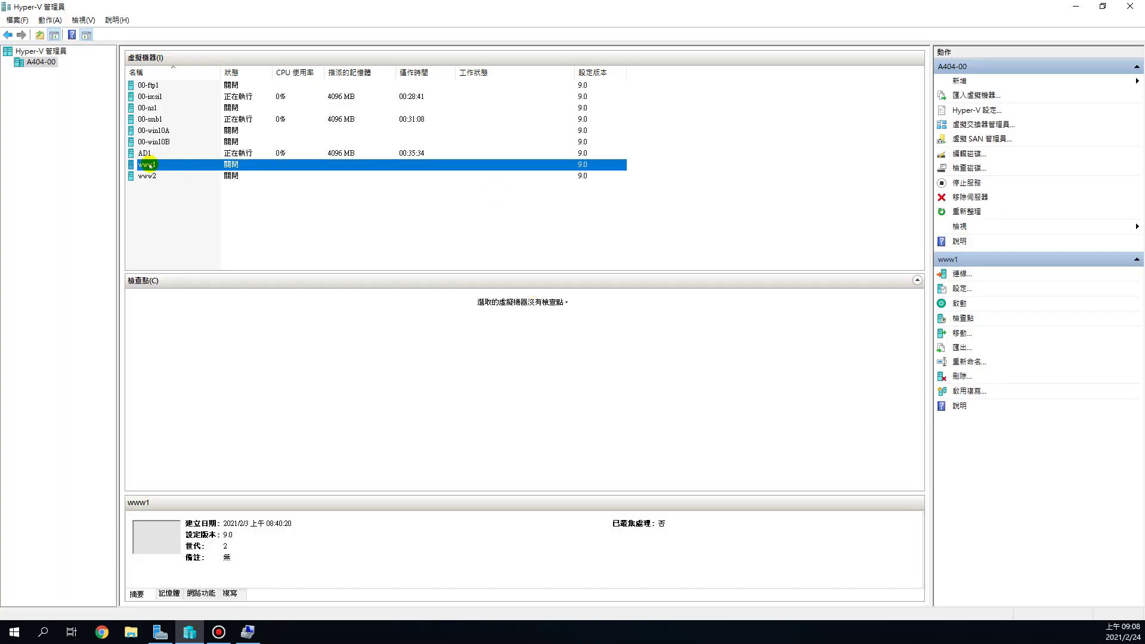
{"action": "right_click", "coordinate": [149, 165]}
{"action": "left_click", "coordinate": [185, 205]}
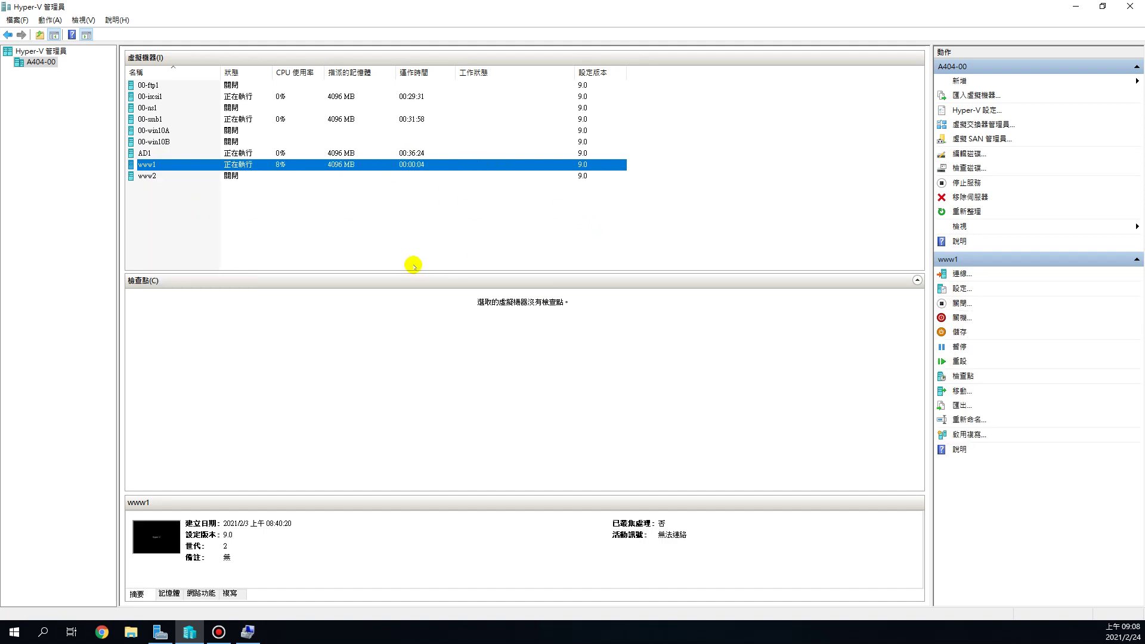
{"action": "right_click", "coordinate": [249, 166]}
{"action": "left_click", "coordinate": [261, 173]}
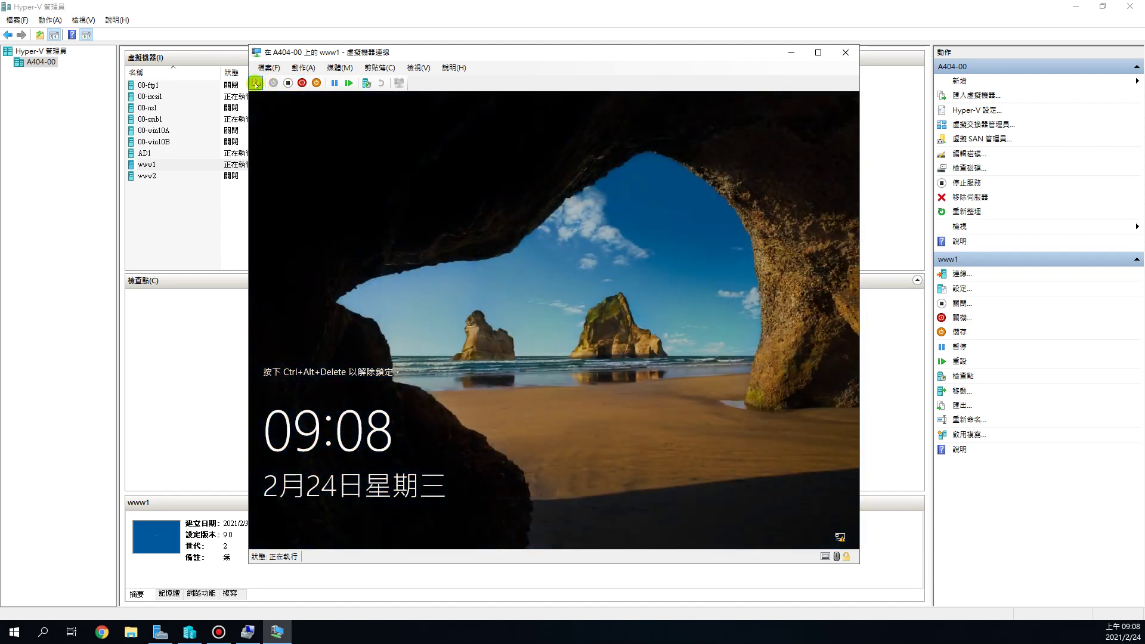
- Unlock www1 and sign in to the domain administrator account by entering the account password
{"action": "left_click", "coordinate": [255, 84]}
{"action": "type", "text": "••••"}
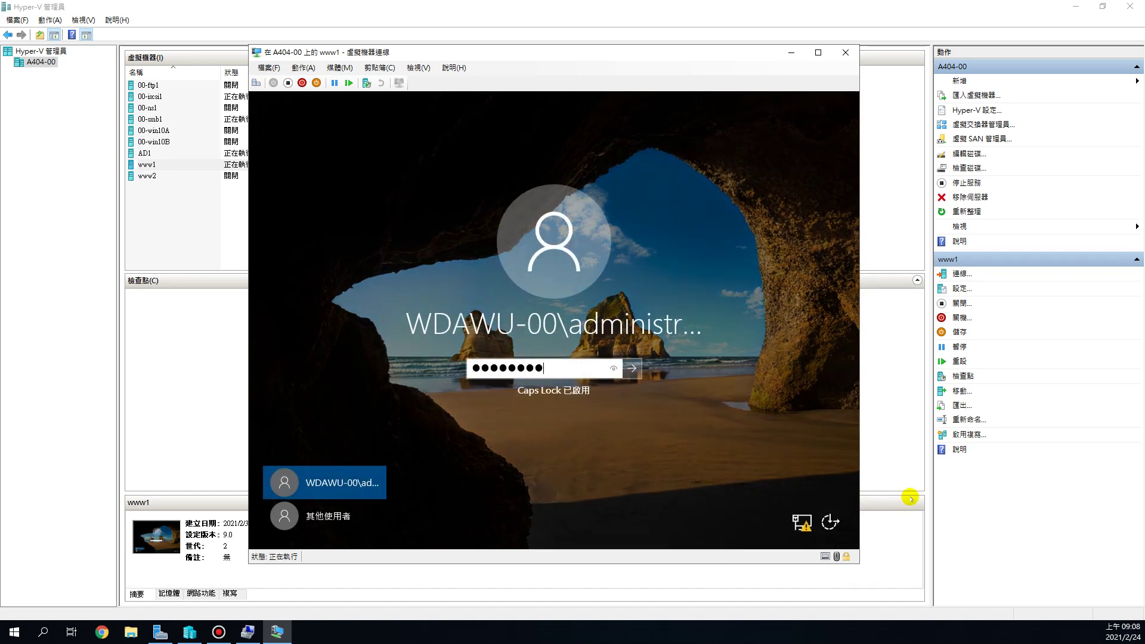
{"action": "key", "text": "Return"}
{"action": "key", "text": "Return"}
{"action": "key", "text": "Caps_Lock"}
{"action": "key", "text": "Return"}
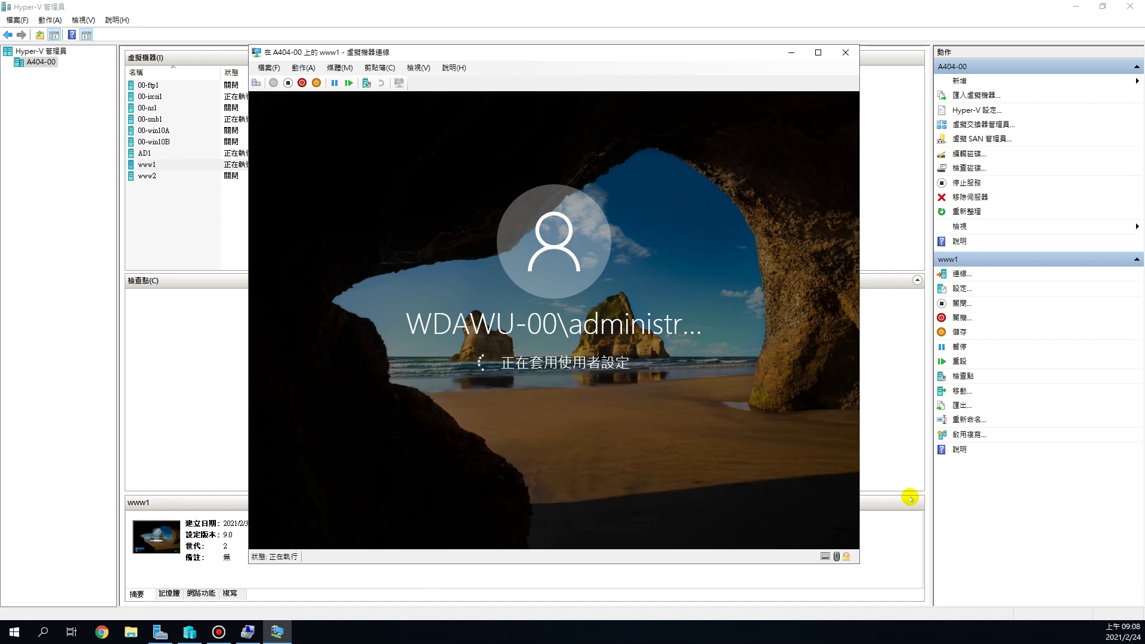
- Review the attached hard disks in www1's settings and close the settings without changes
{"action": "left_click", "coordinate": [274, 70]}
{"action": "left_click", "coordinate": [275, 85]}
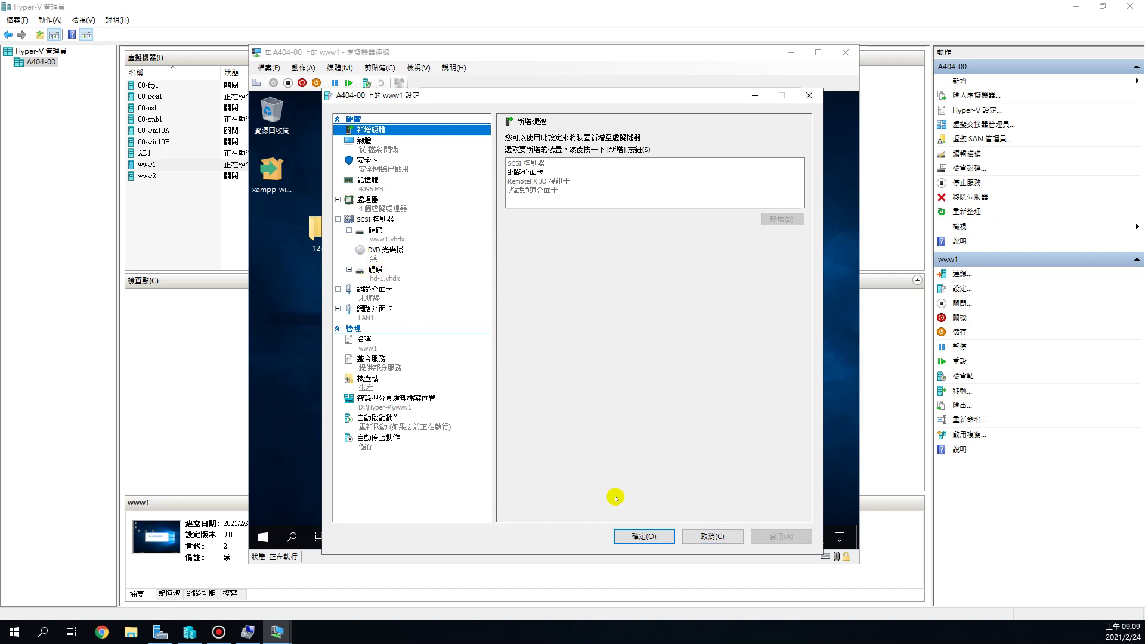
{"action": "left_click", "coordinate": [728, 537]}
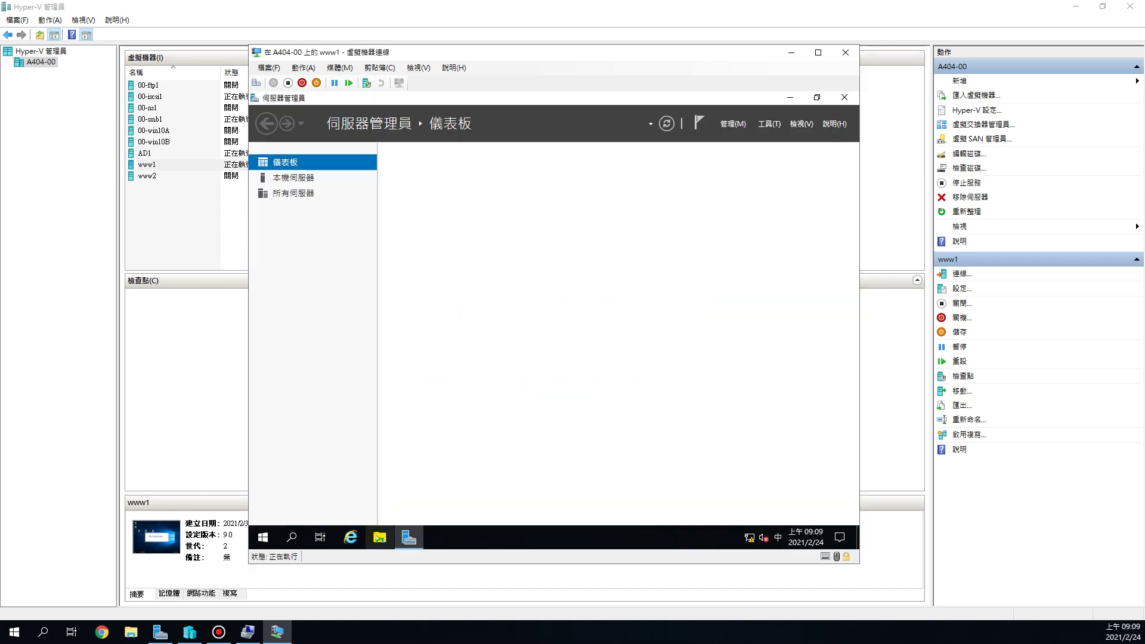
- Inside www1, browse to volume E: and check the two new folders and the content of the 1111111 text file
{"action": "left_click", "coordinate": [380, 538]}
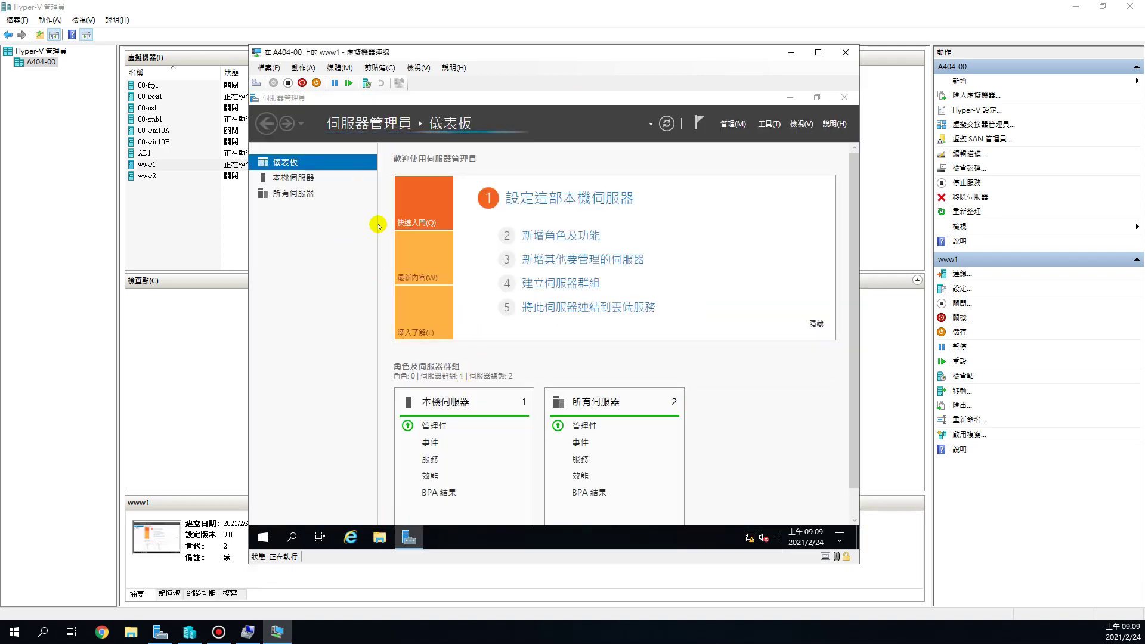
{"action": "left_click", "coordinate": [260, 280]}
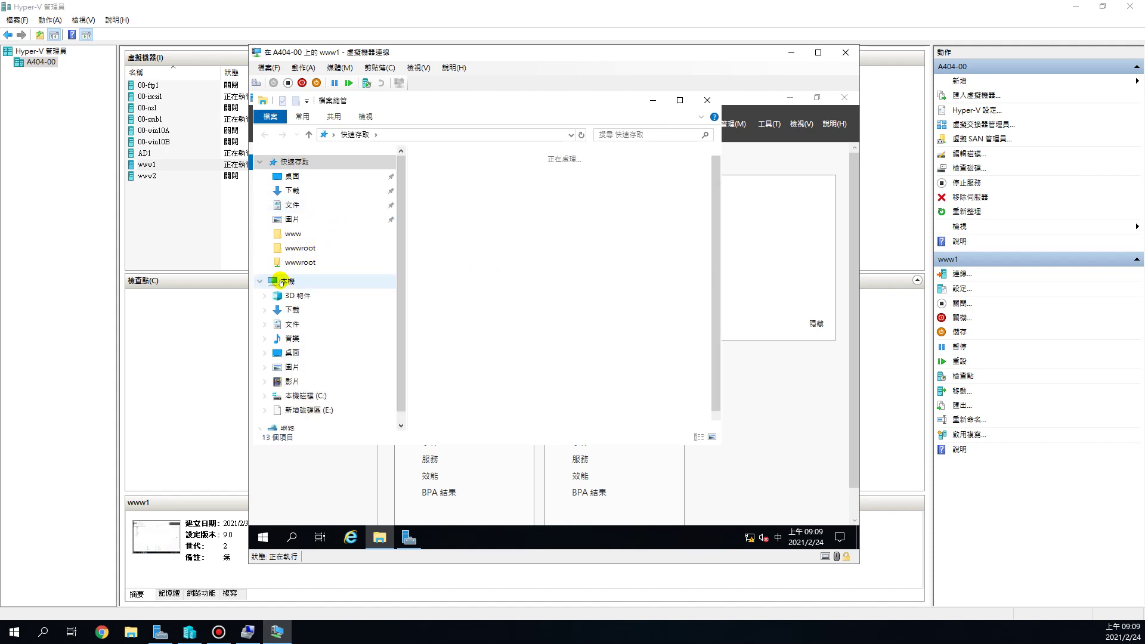
{"action": "left_click", "coordinate": [282, 410]}
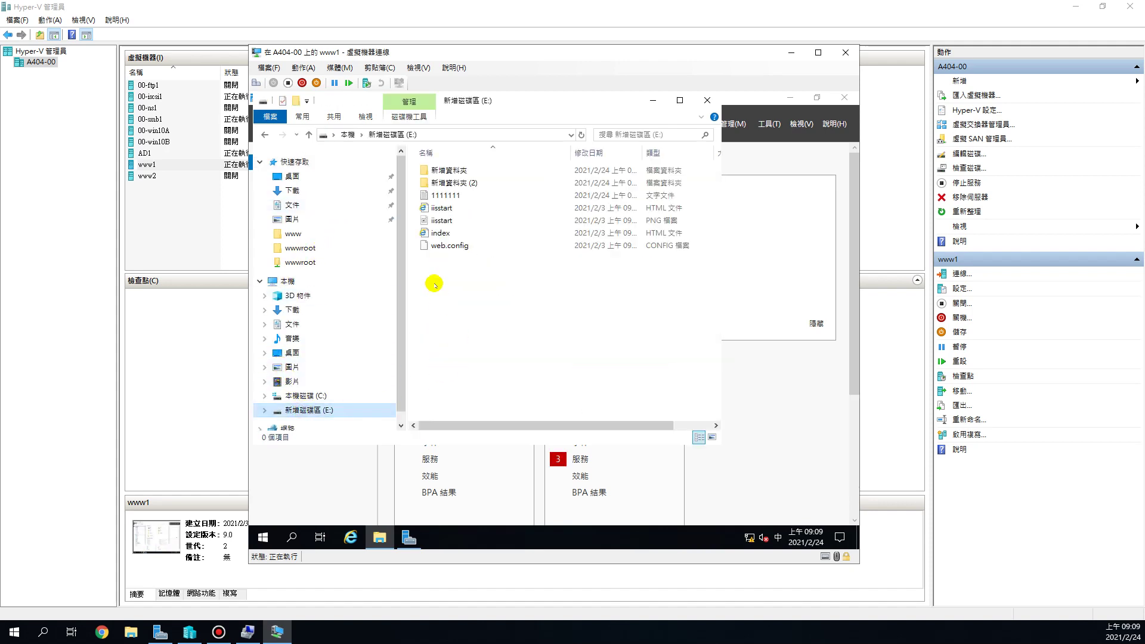
{"action": "left_click", "coordinate": [441, 183]}
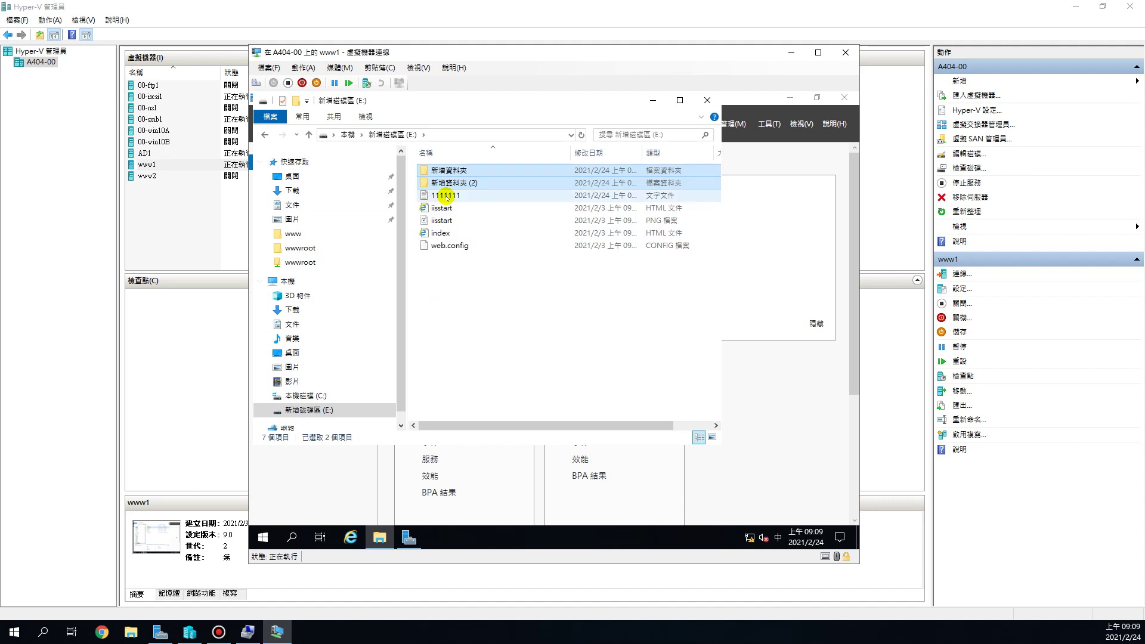
{"action": "double_click", "coordinate": [446, 195]}
{"action": "left_click_drag", "start_coordinate": [511, 161], "coordinate": [512, 209]}
{"action": "left_click_drag", "start_coordinate": [418, 241], "coordinate": [289, 244]}
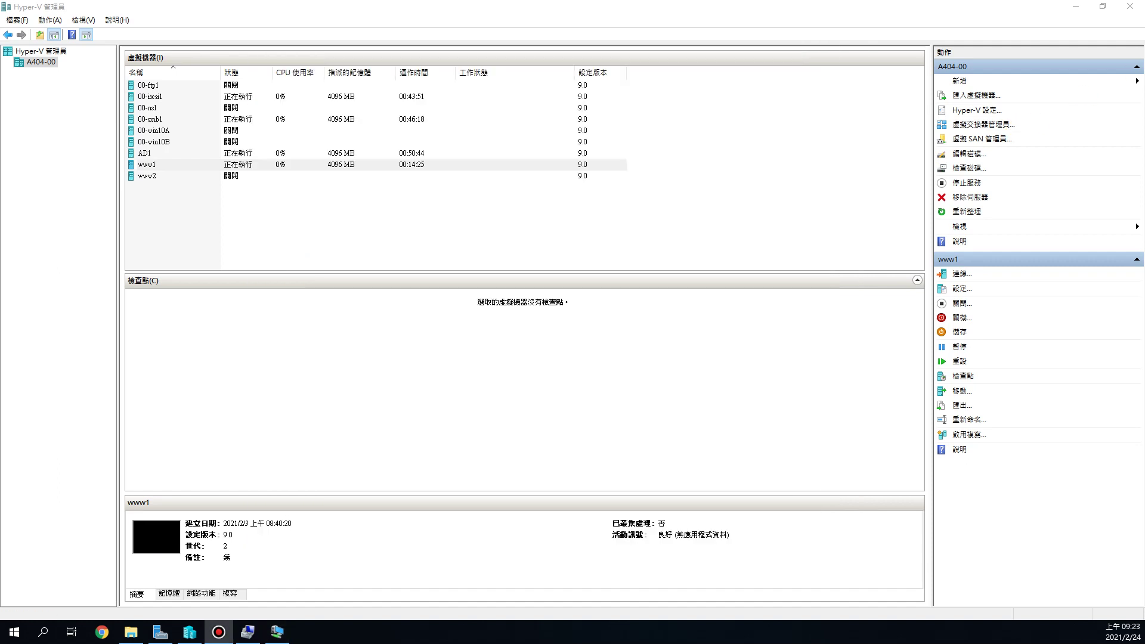
- Open www1's settings from its connection window, inspect the hd-1.vhdx hard disk and copy its folder location
{"action": "left_click", "coordinate": [277, 632]}
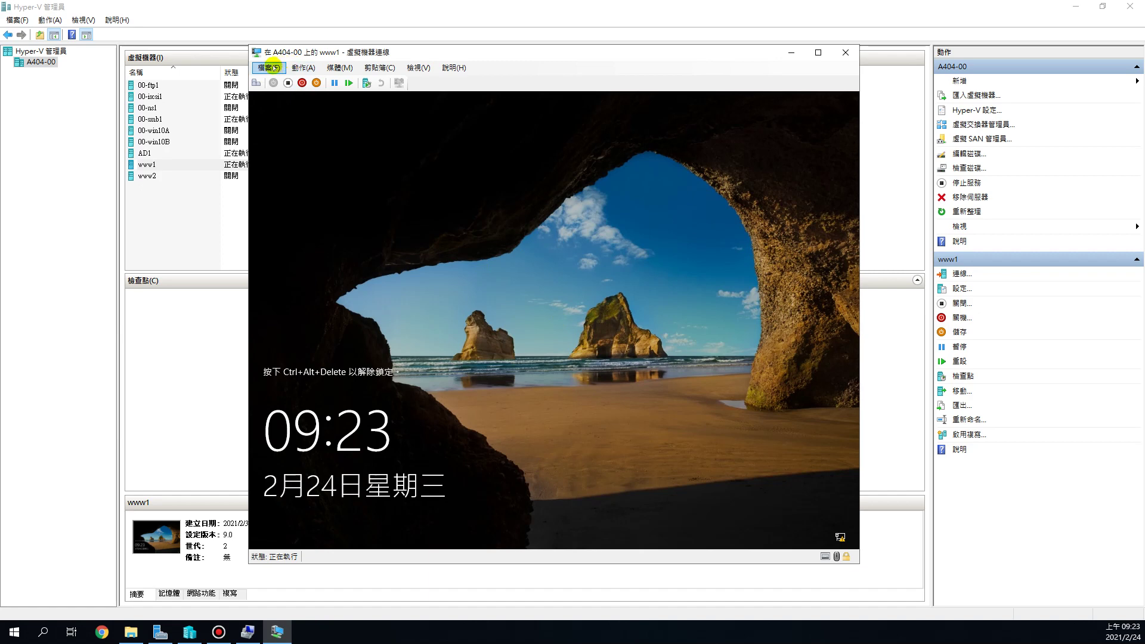
{"action": "left_click", "coordinate": [268, 67]}
{"action": "left_click", "coordinate": [273, 81]}
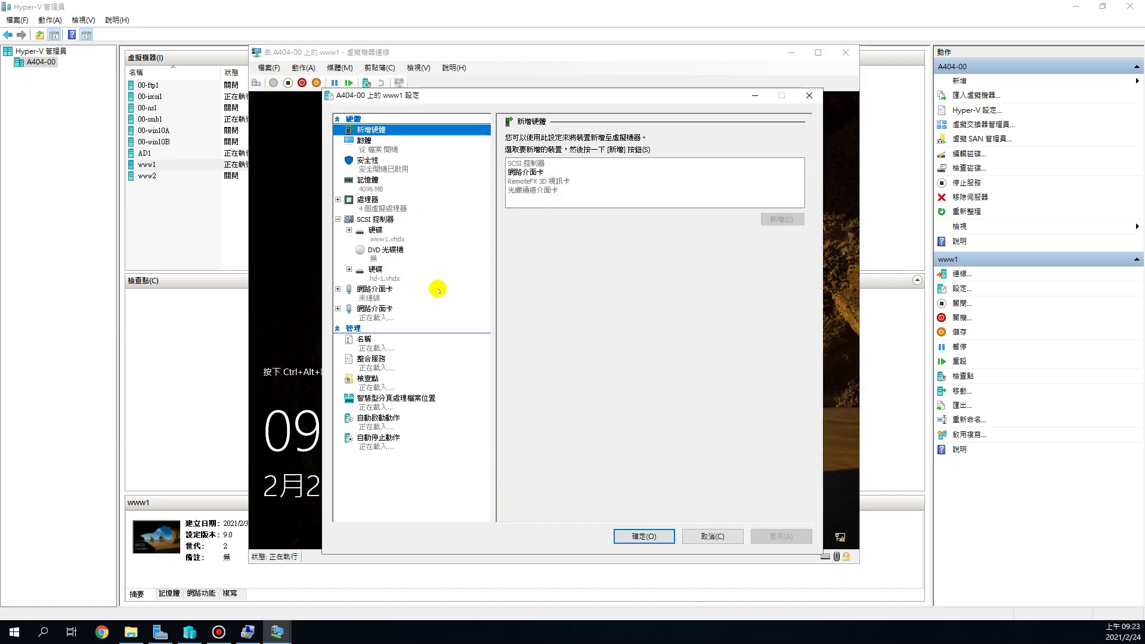
{"action": "left_click", "coordinate": [379, 276]}
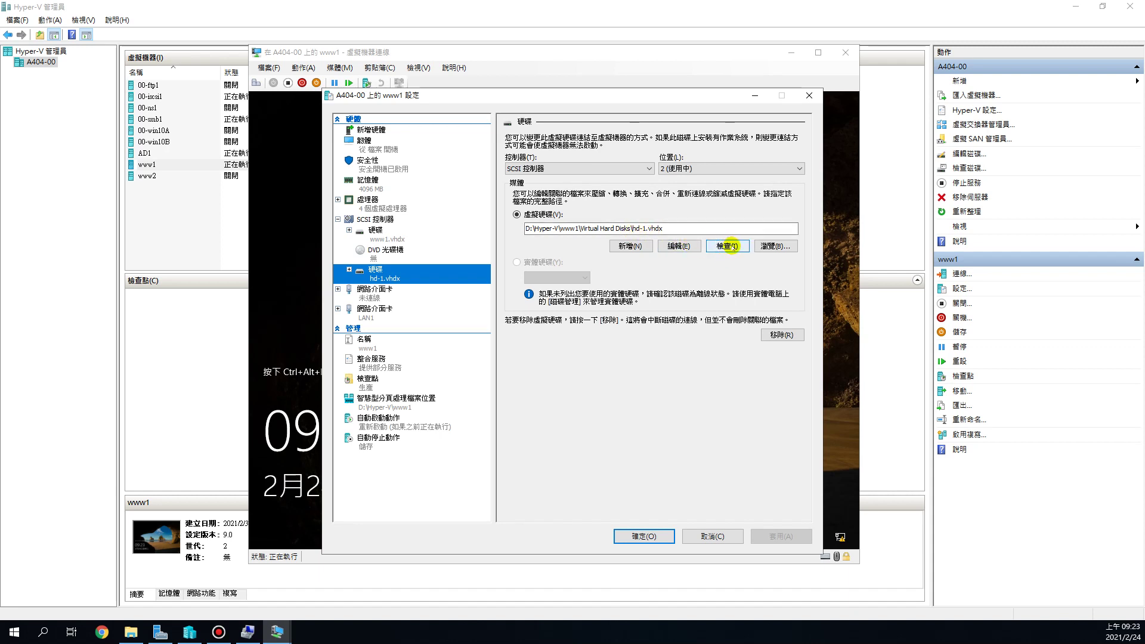
{"action": "left_click", "coordinate": [729, 246]}
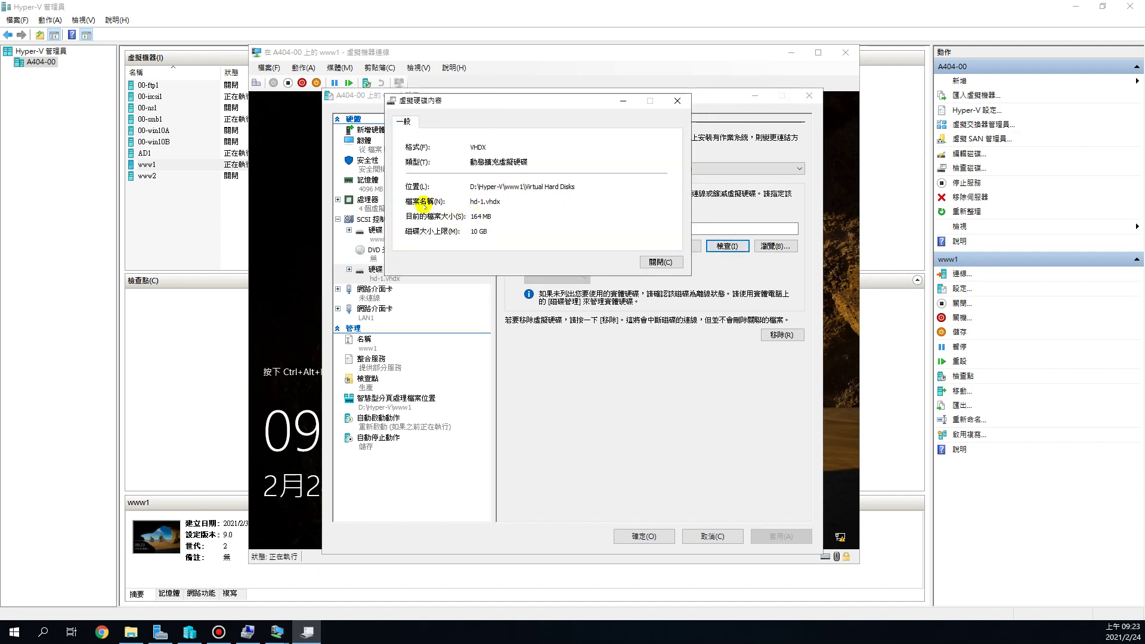
{"action": "left_click_drag", "start_coordinate": [468, 187], "coordinate": [554, 192]}
{"action": "right_click", "coordinate": [555, 192]}
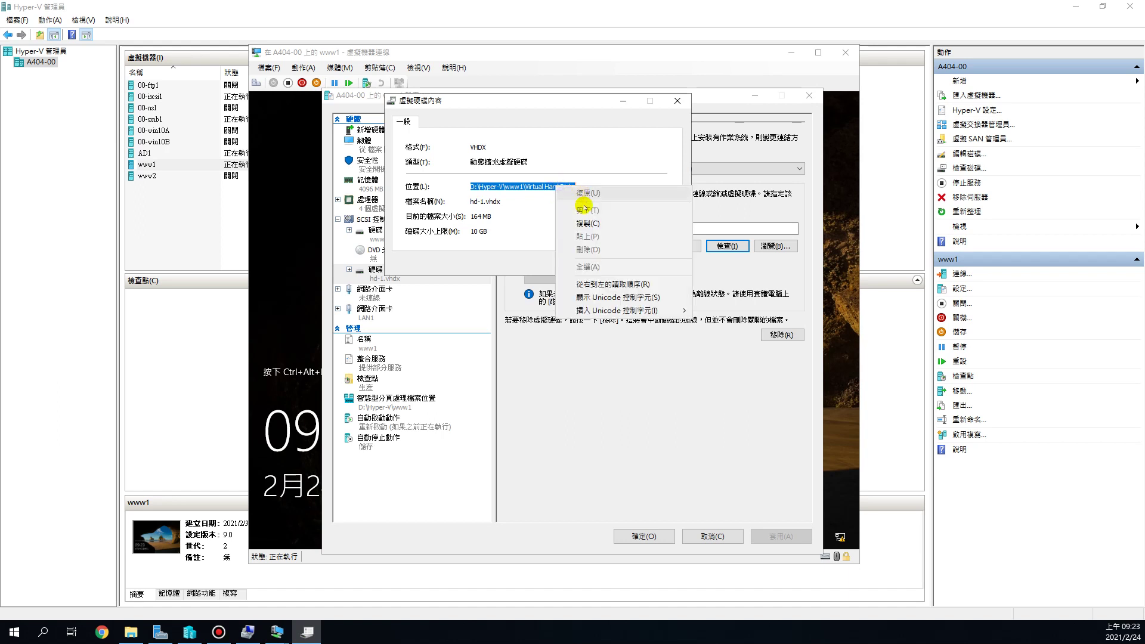
{"action": "left_click", "coordinate": [586, 220]}
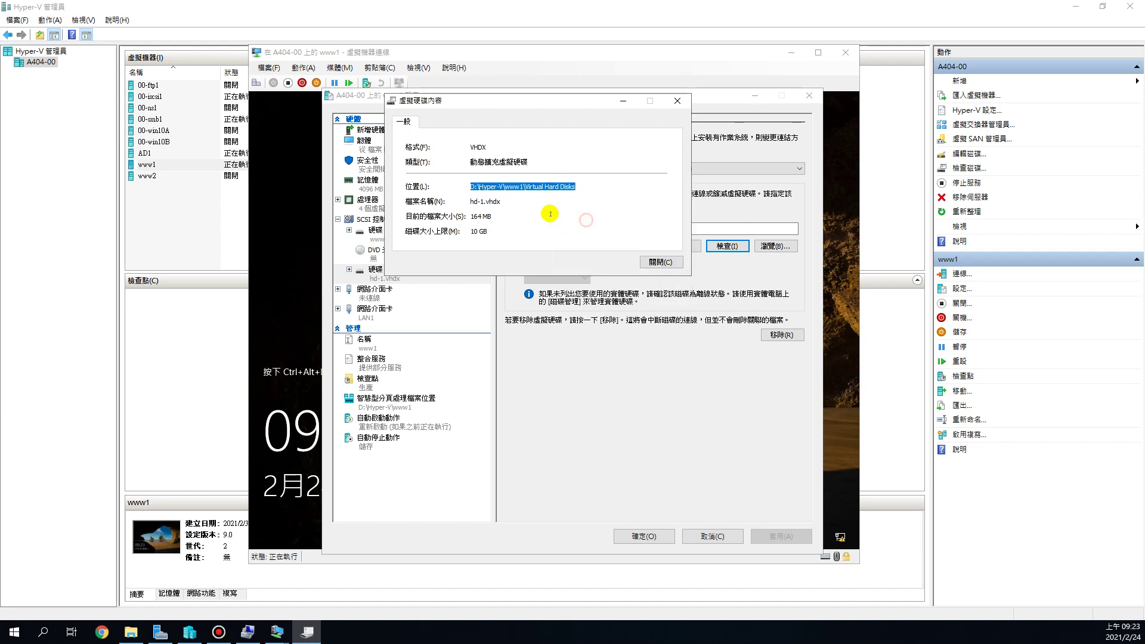
- Review hd-1.vhdx's current file size and maximum disk size, and close its properties
{"action": "left_click", "coordinate": [512, 200]}
{"action": "left_click_drag", "start_coordinate": [507, 215], "coordinate": [490, 235]}
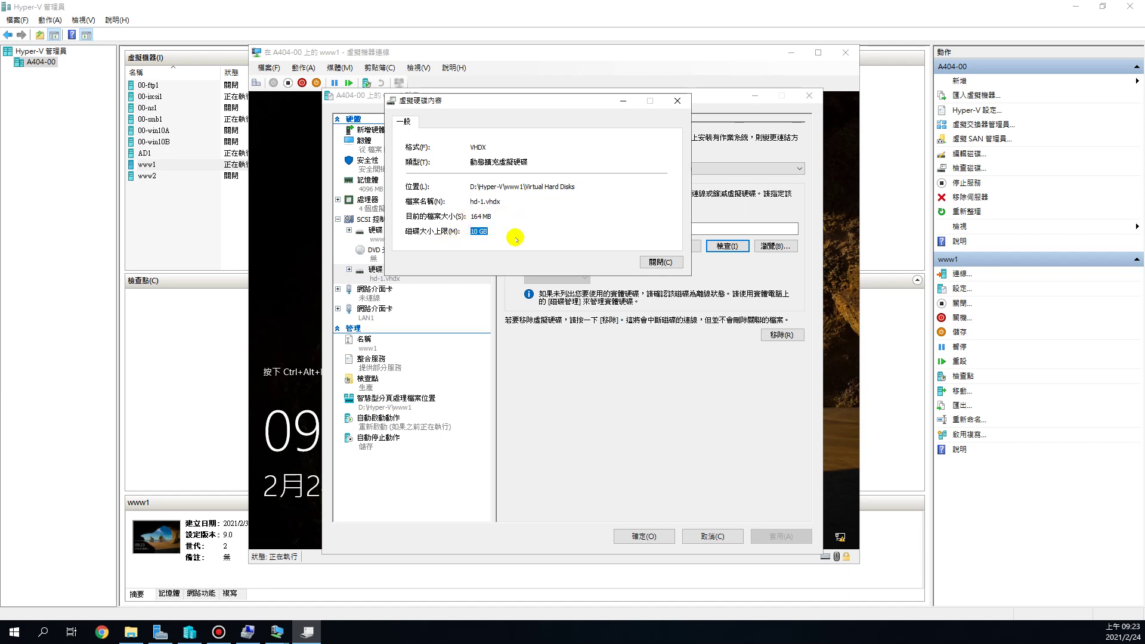
{"action": "left_click", "coordinate": [469, 233]}
{"action": "left_click_drag", "start_coordinate": [501, 216], "coordinate": [468, 217]}
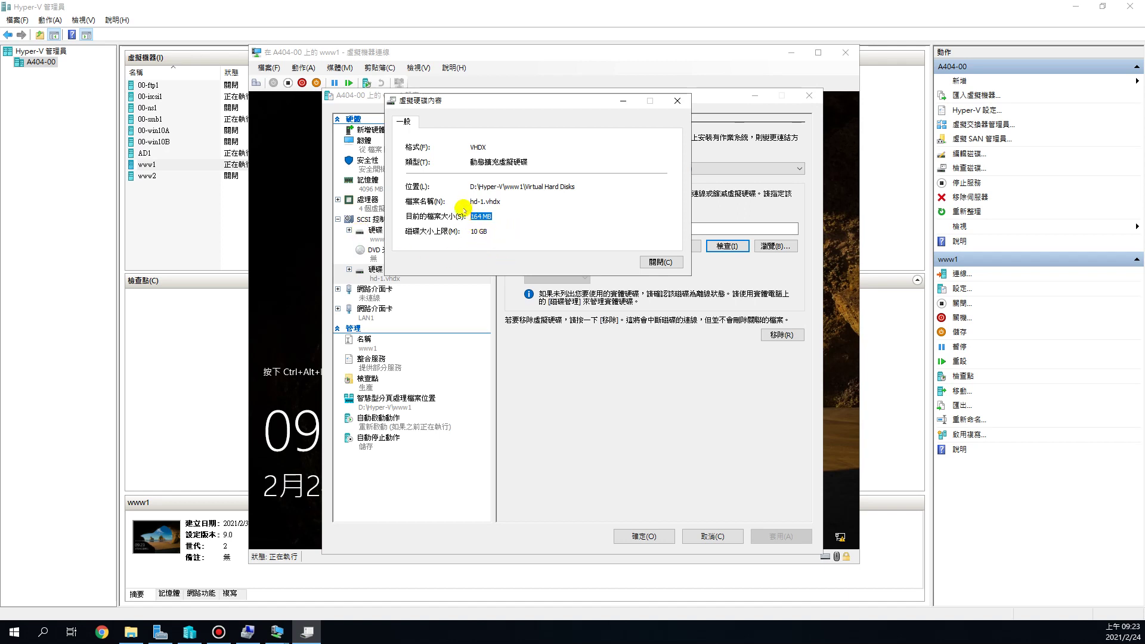
{"action": "left_click", "coordinate": [659, 262]}
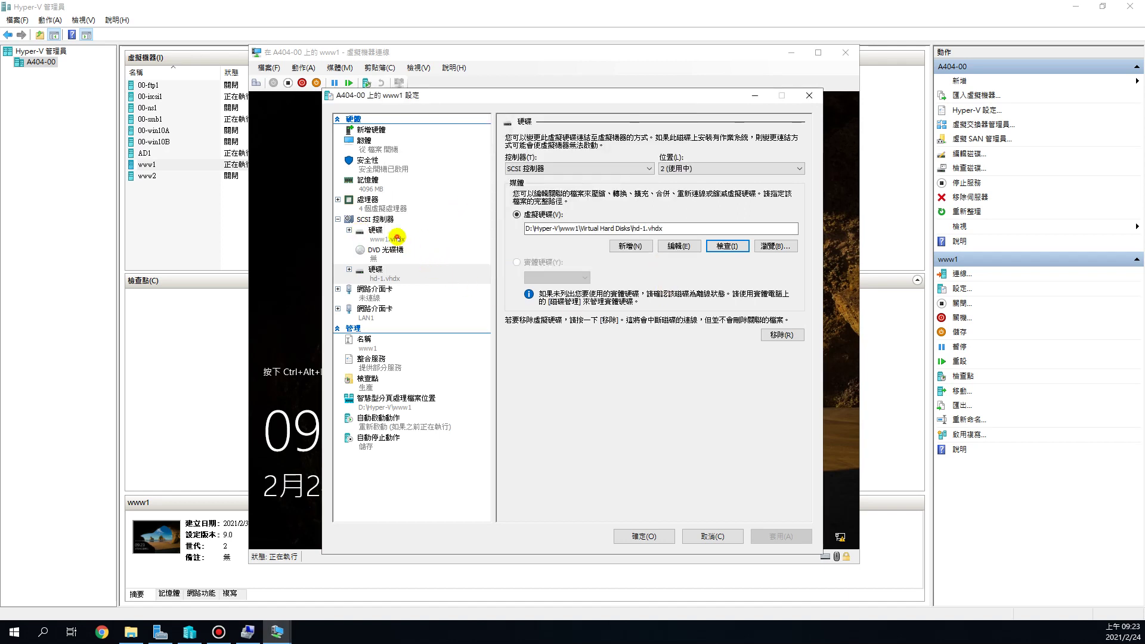
- Inspect the www1.vhdx differencing disk, check its current file size and maximum disk size, and close its properties
{"action": "left_click", "coordinate": [396, 237]}
{"action": "left_click", "coordinate": [727, 246]}
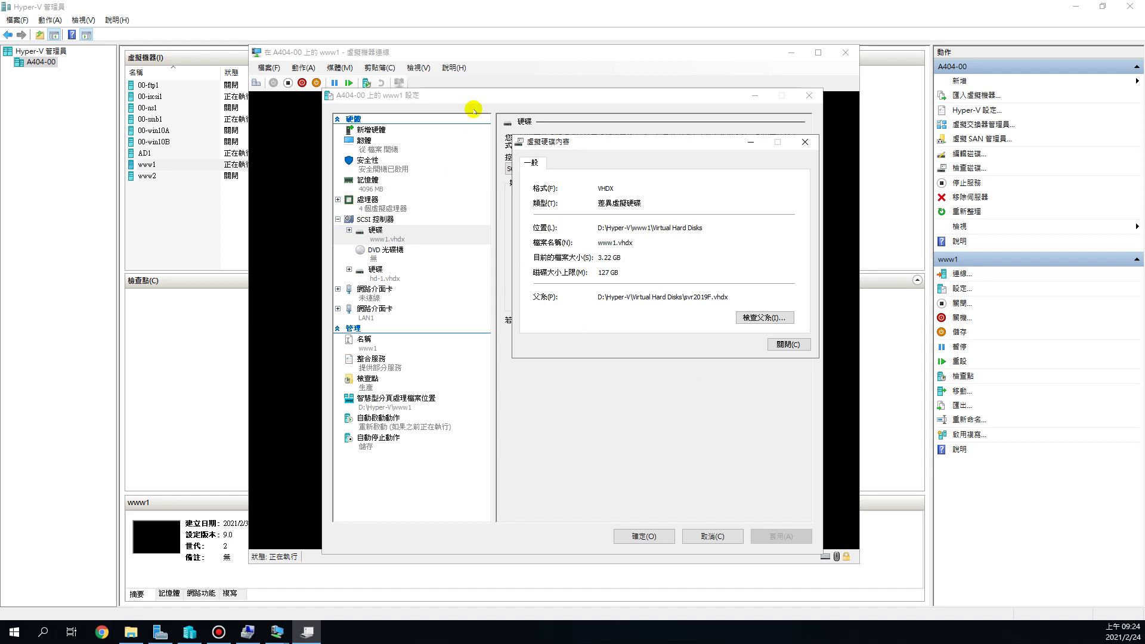
{"action": "left_click", "coordinate": [460, 57]}
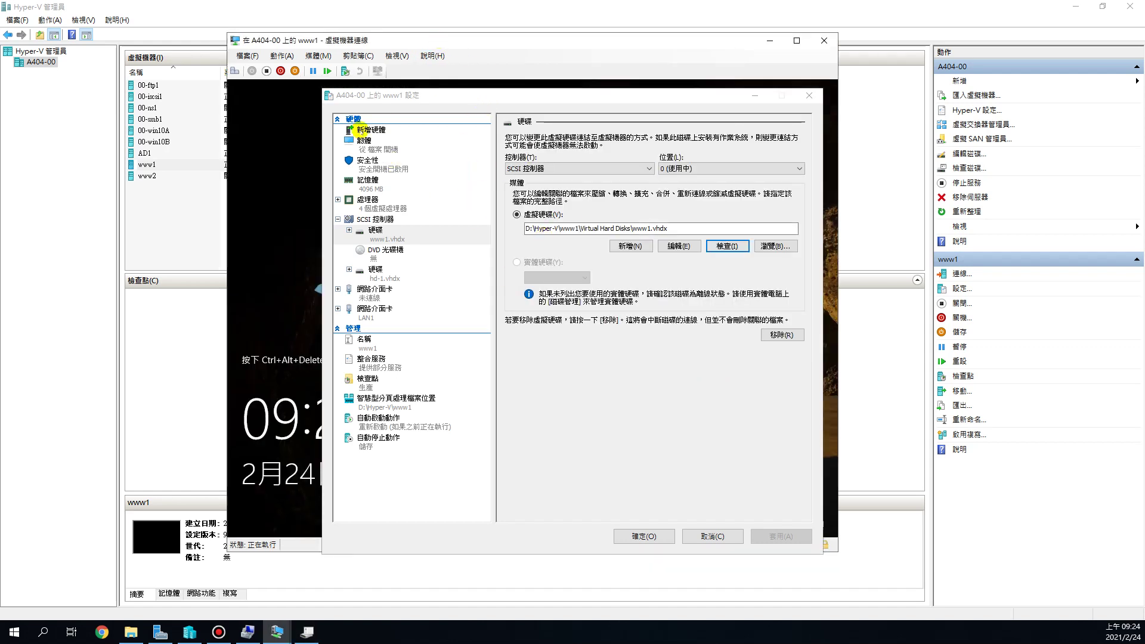
{"action": "left_click", "coordinate": [487, 240]}
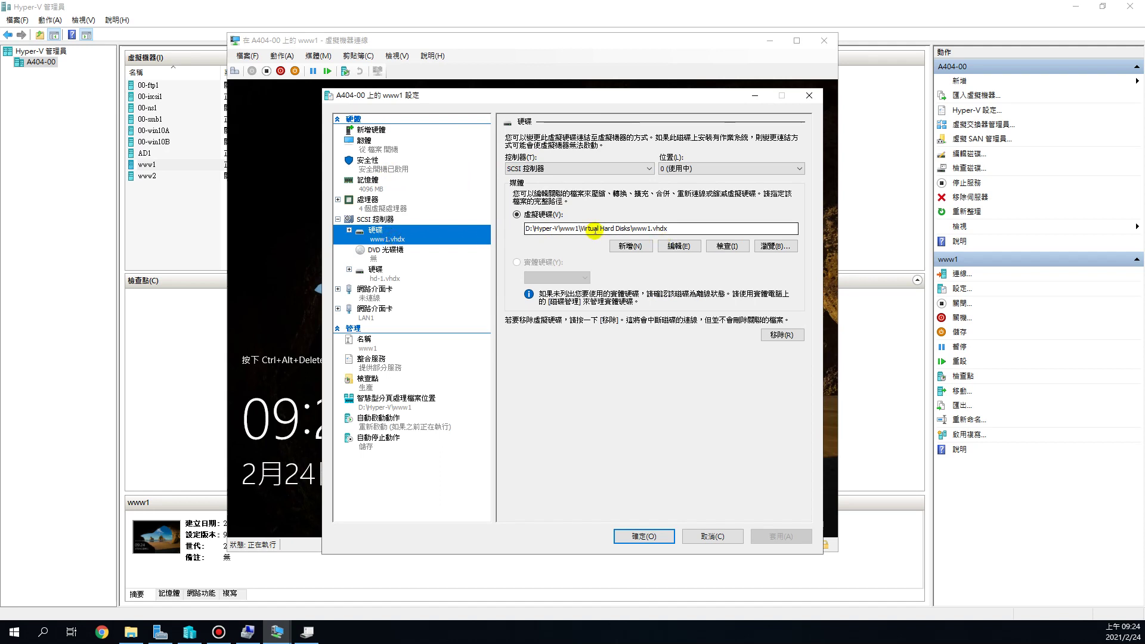
{"action": "left_click", "coordinate": [730, 244]}
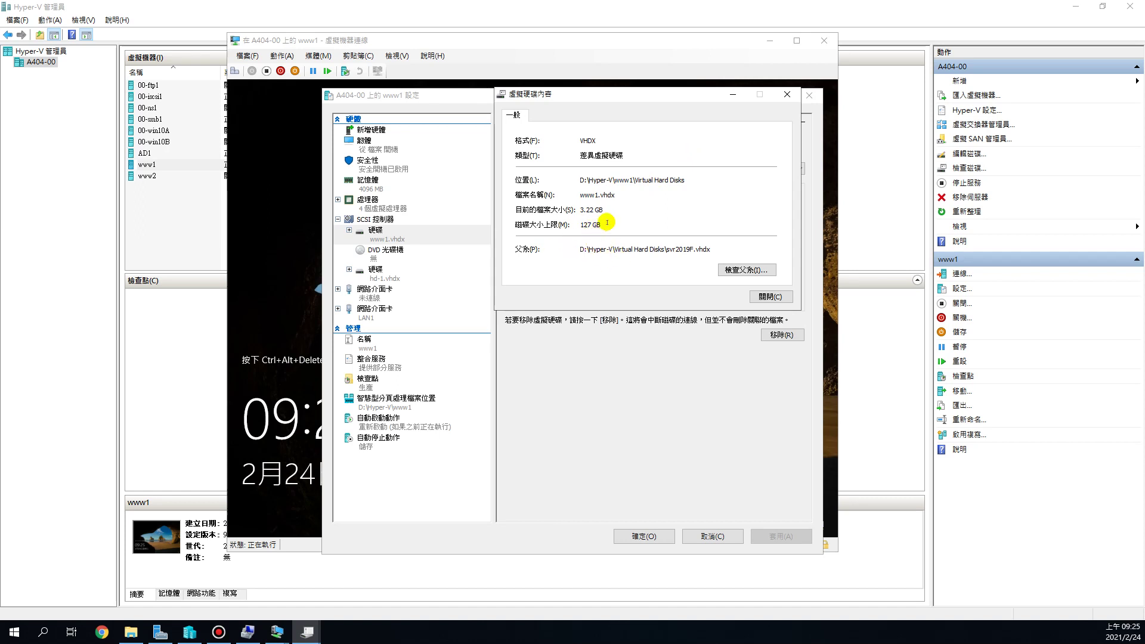
{"action": "left_click_drag", "start_coordinate": [604, 210], "coordinate": [578, 225]}
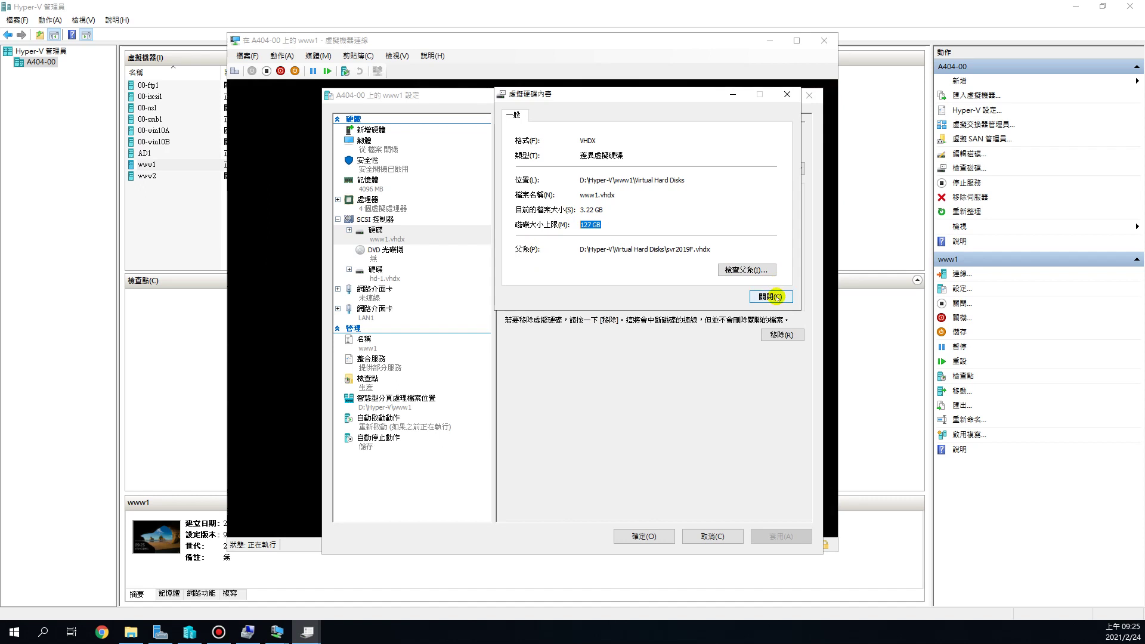
{"action": "left_click", "coordinate": [775, 299]}
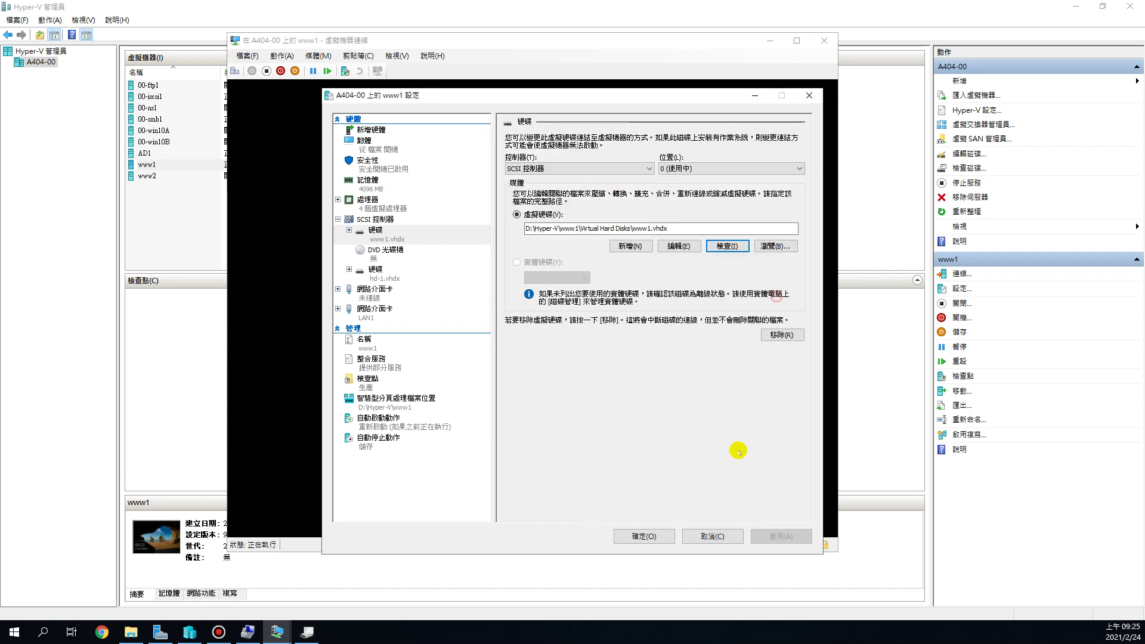
- Expand the hd-1.vhdx virtual hard disk to 20 GB with the Edit Virtual Hard Disk Wizard
{"action": "left_click", "coordinate": [380, 269]}
{"action": "left_click", "coordinate": [663, 227]}
{"action": "left_click_drag", "start_coordinate": [663, 227], "coordinate": [509, 229]}
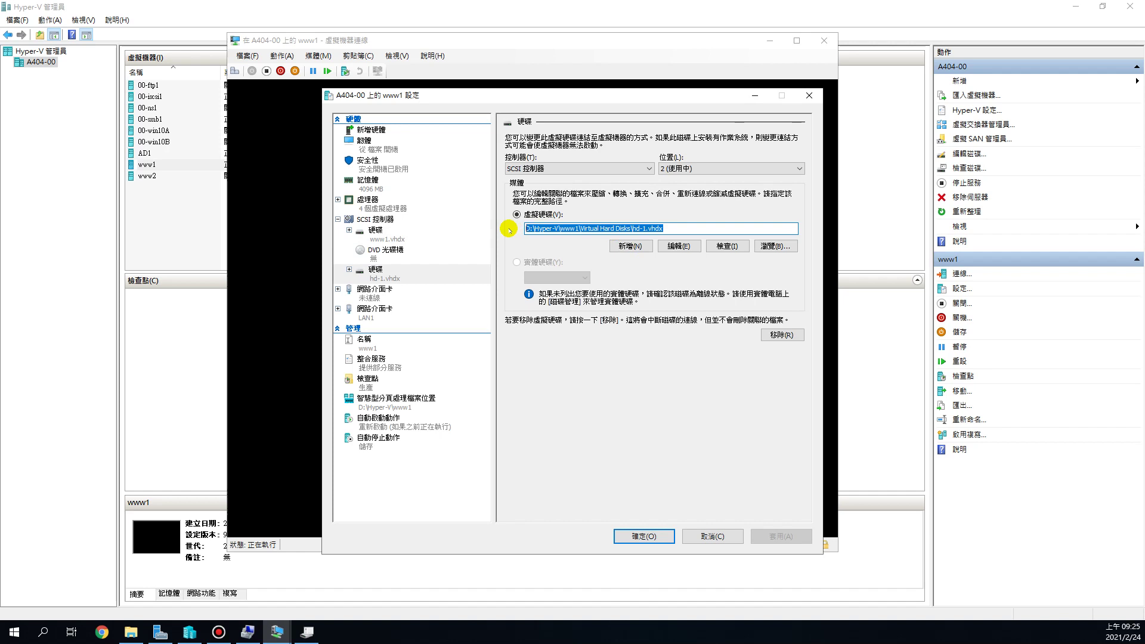
{"action": "left_click", "coordinate": [678, 245]}
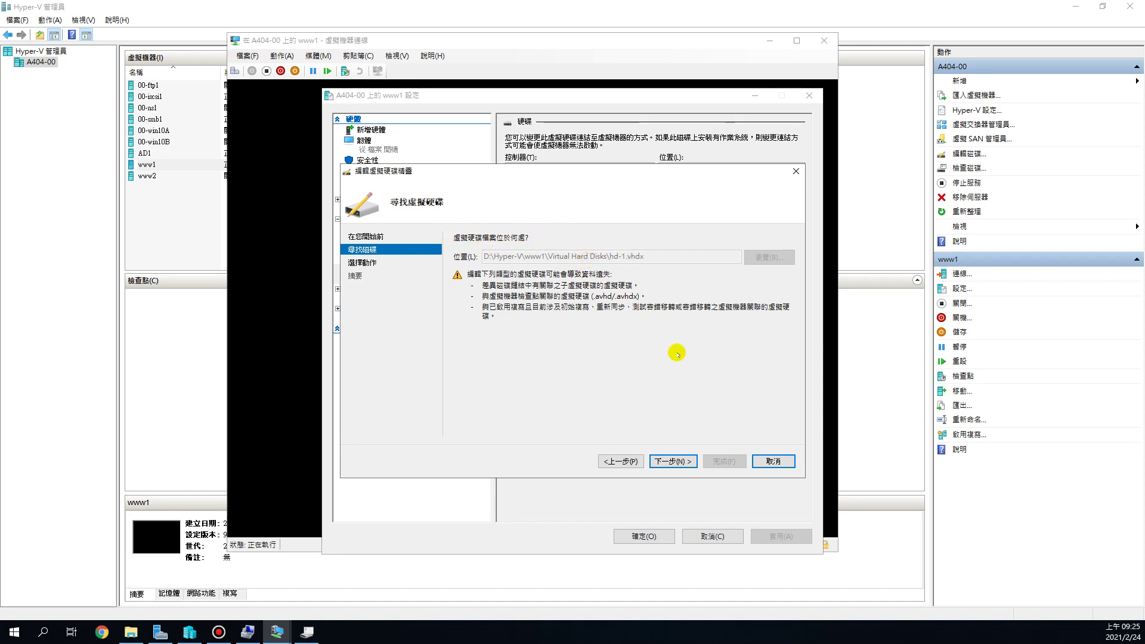
{"action": "left_click", "coordinate": [678, 461]}
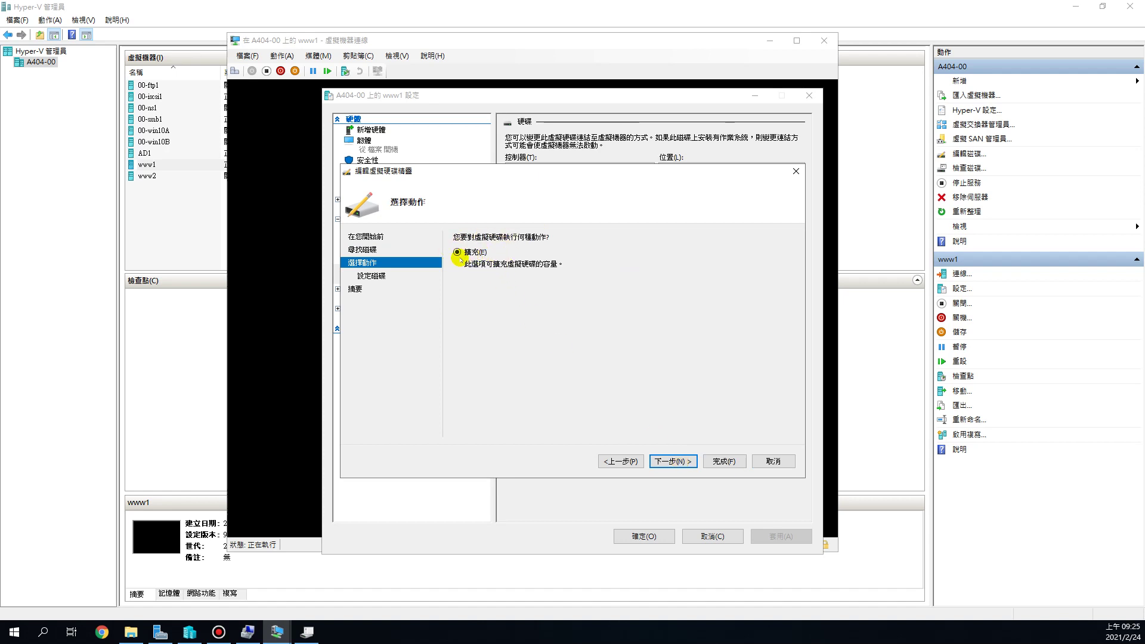
{"action": "left_click", "coordinate": [672, 461]}
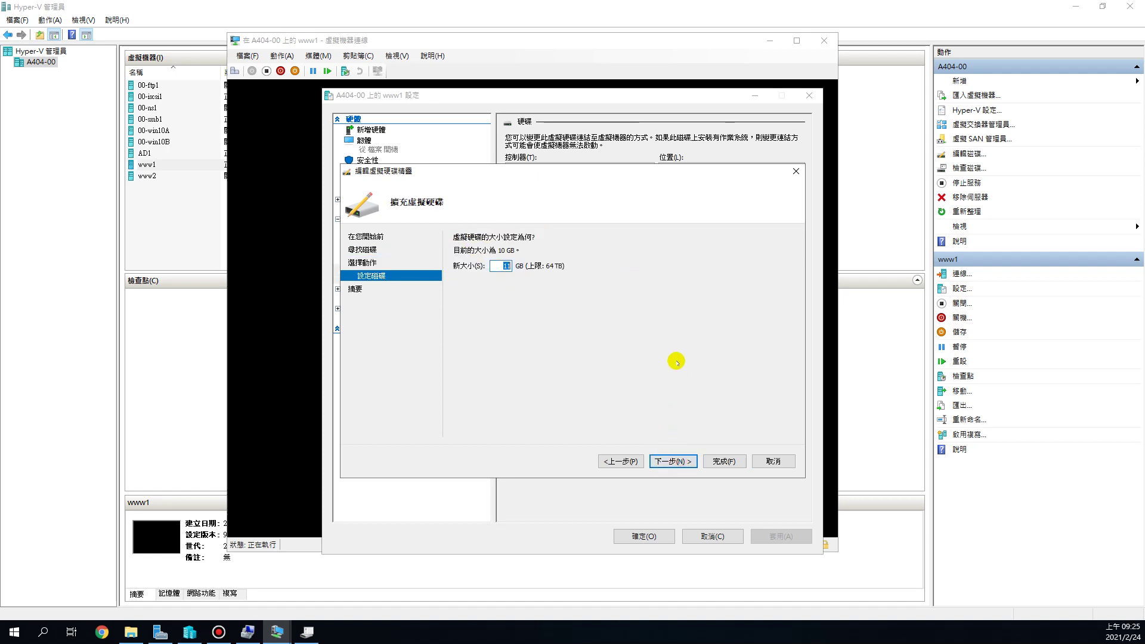
{"action": "left_click", "coordinate": [498, 265]}
{"action": "left_click_drag", "start_coordinate": [497, 265], "coordinate": [556, 269]}
{"action": "type", "text": "20"}
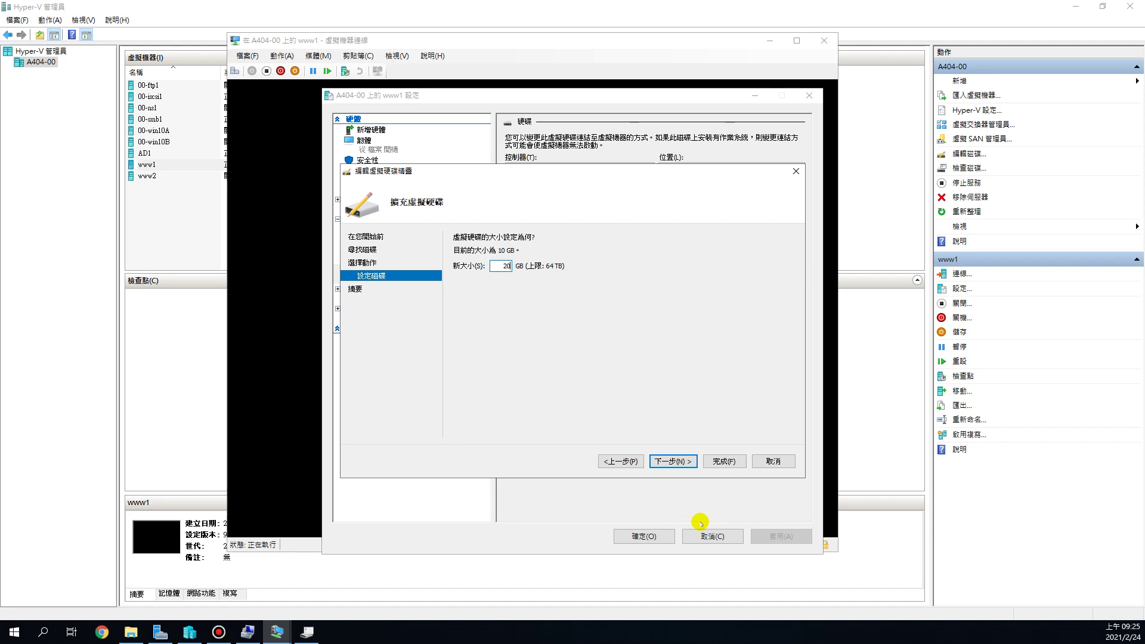
{"action": "left_click", "coordinate": [675, 459]}
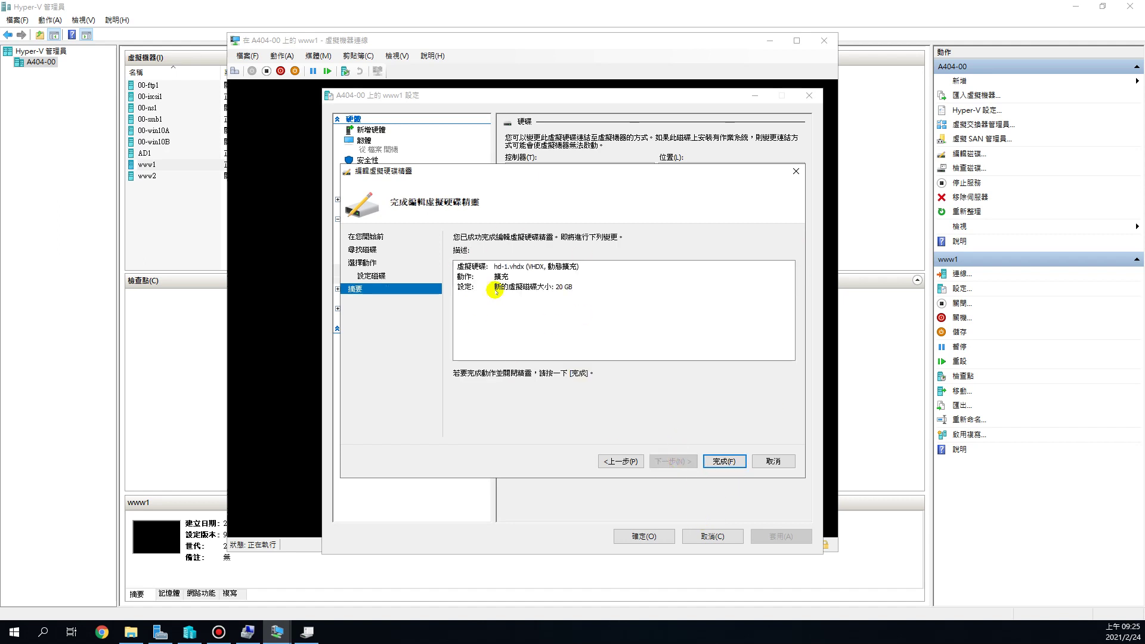
{"action": "left_click", "coordinate": [730, 459]}
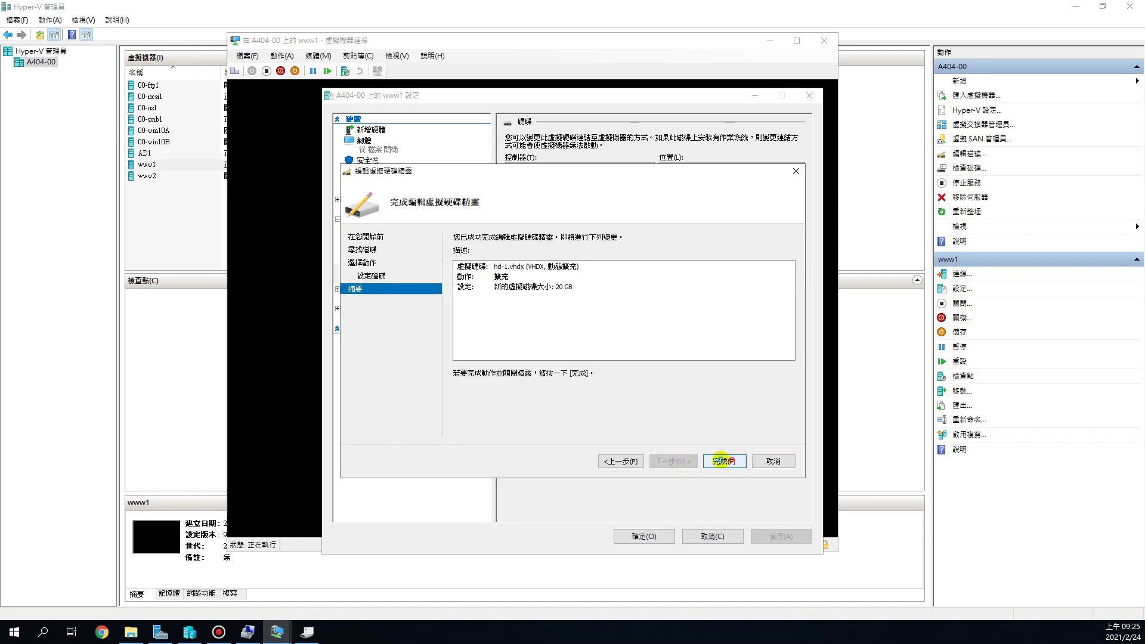
- Inspect hd-1.vhdx again to check its maximum disk size, and close www1's settings
{"action": "left_click_drag", "start_coordinate": [689, 228], "coordinate": [633, 228]}
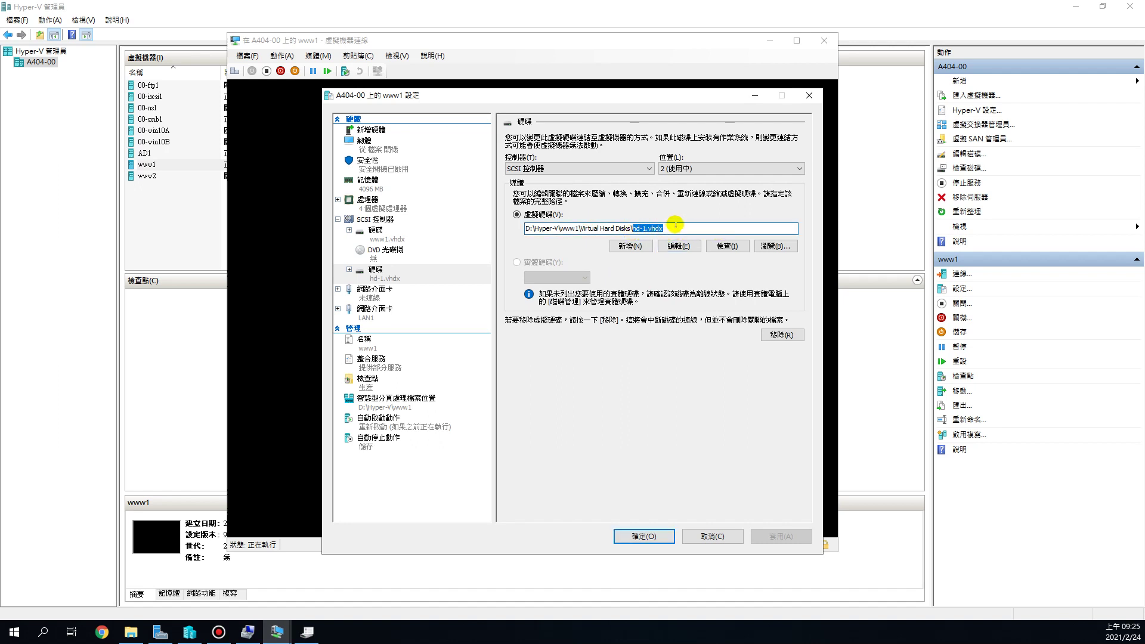
{"action": "left_click", "coordinate": [726, 245]}
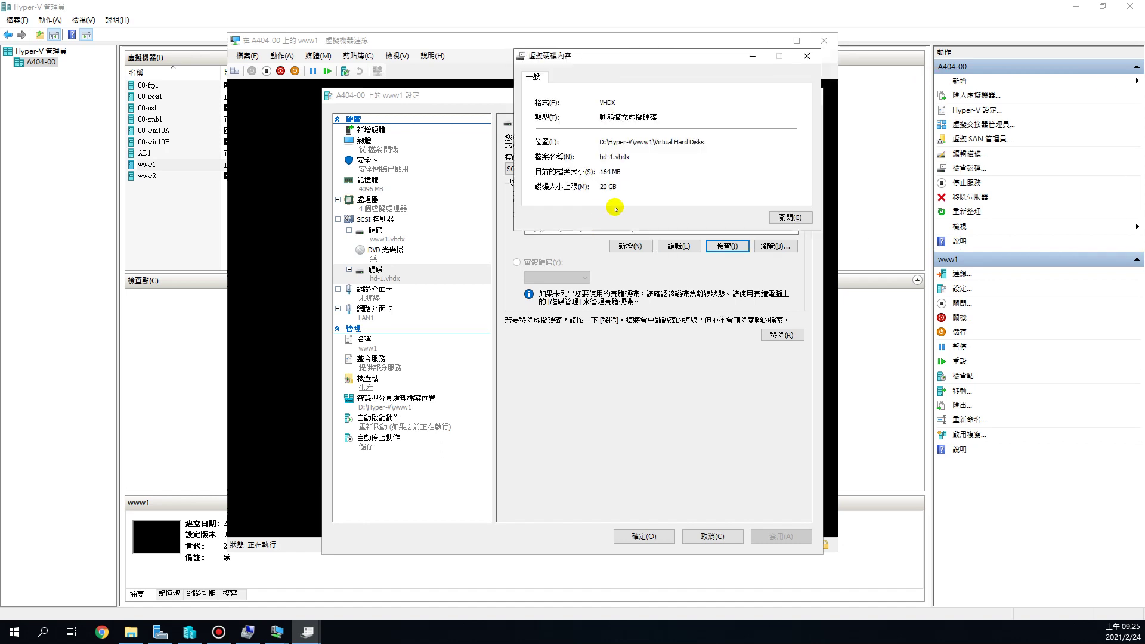
{"action": "left_click_drag", "start_coordinate": [619, 188], "coordinate": [599, 186]}
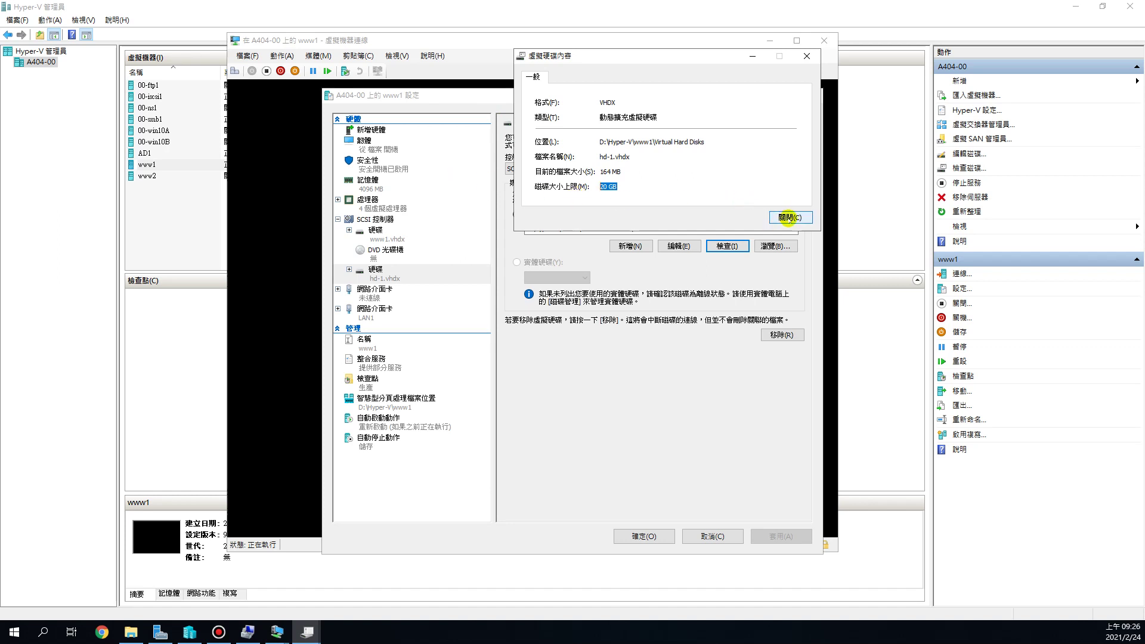
{"action": "left_click", "coordinate": [788, 218]}
{"action": "left_click", "coordinate": [645, 536]}
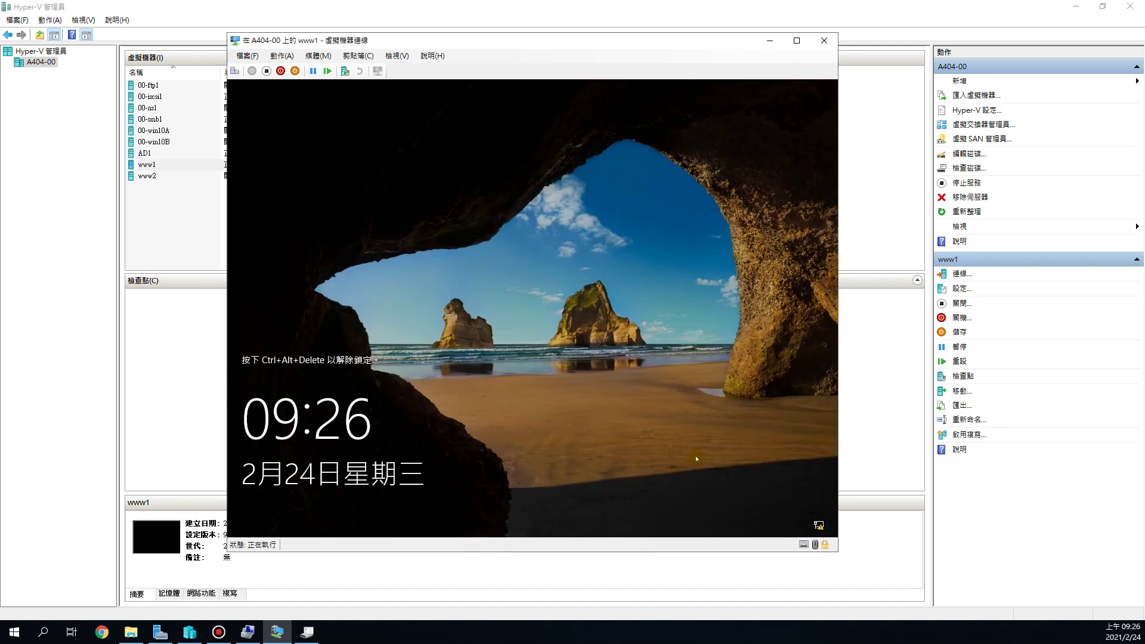
- Unlock www1 with the account password, and close the open 1111111 text file and the volume E: folder
{"action": "left_click", "coordinate": [253, 72]}
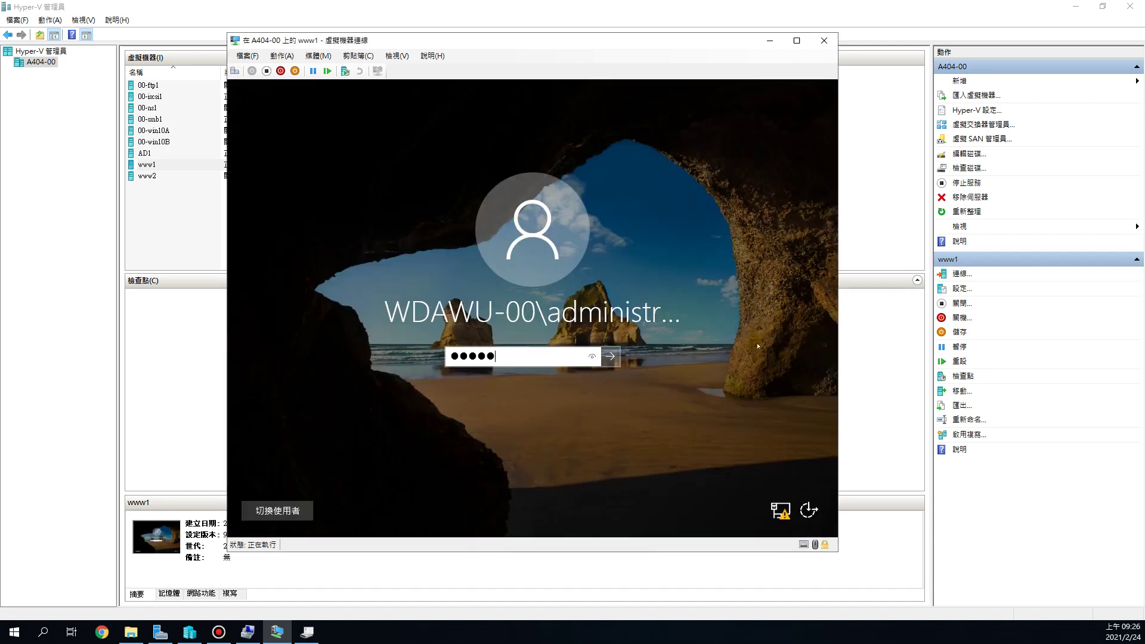
{"action": "key", "text": "Return"}
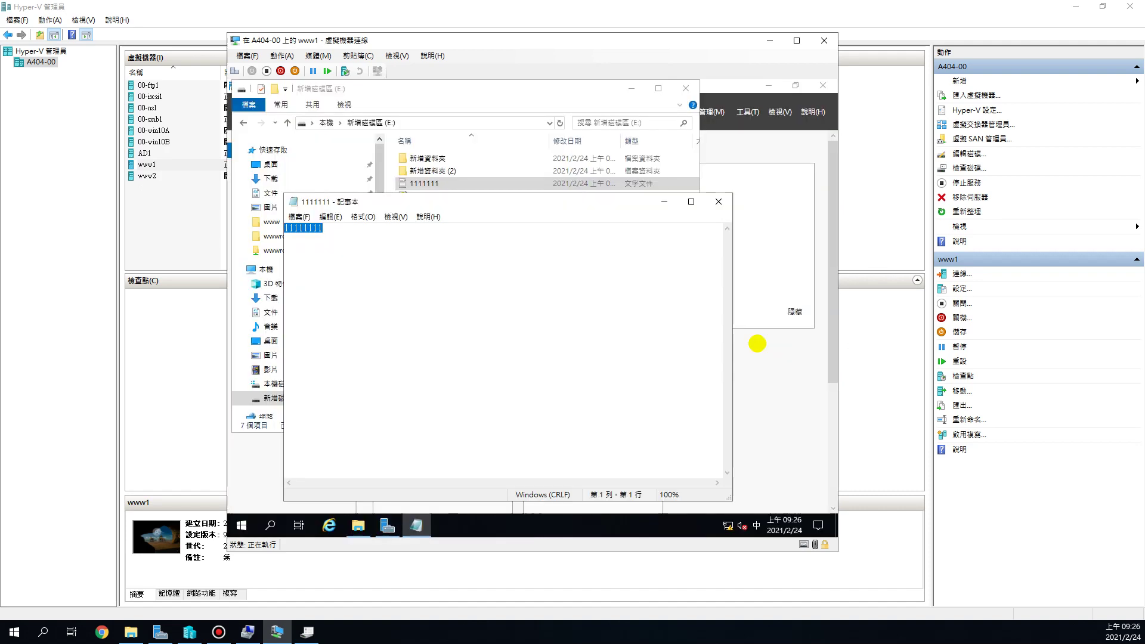
{"action": "left_click", "coordinate": [596, 279]}
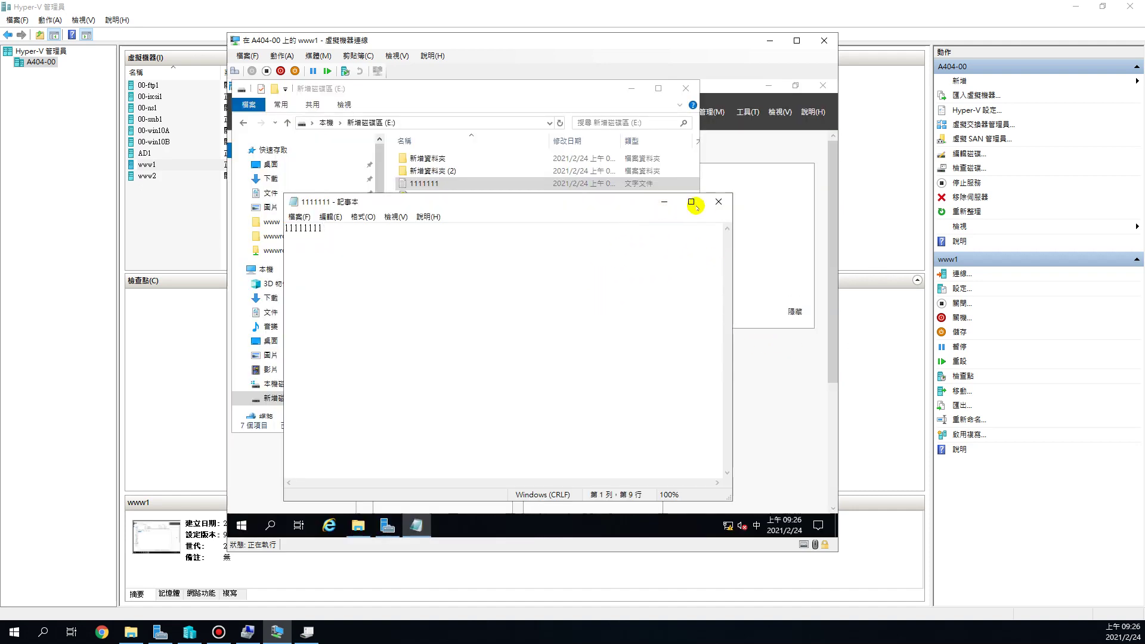
{"action": "left_click", "coordinate": [718, 202]}
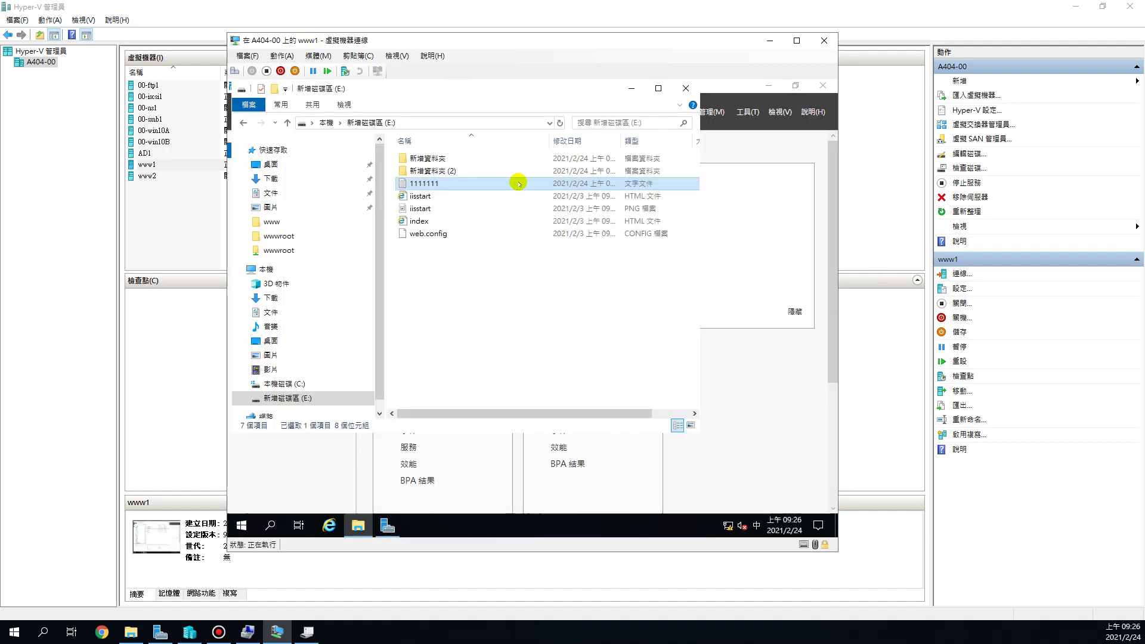
{"action": "left_click", "coordinate": [685, 88]}
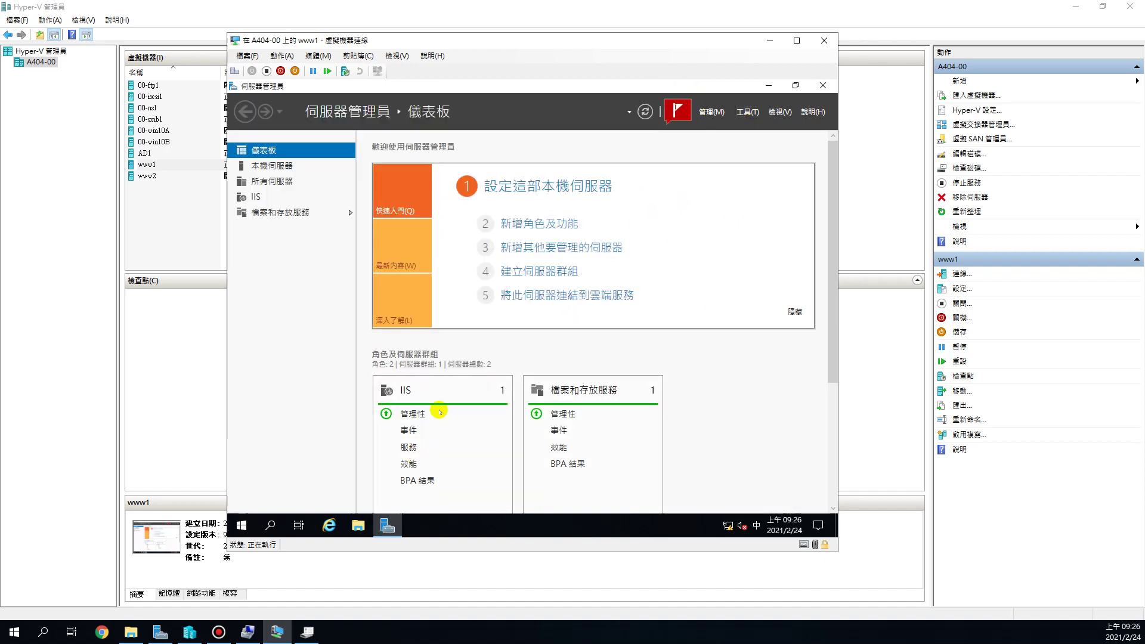
- Inside www1, check the total capacity and free space of volume E: in This PC
{"action": "left_click", "coordinate": [357, 524]}
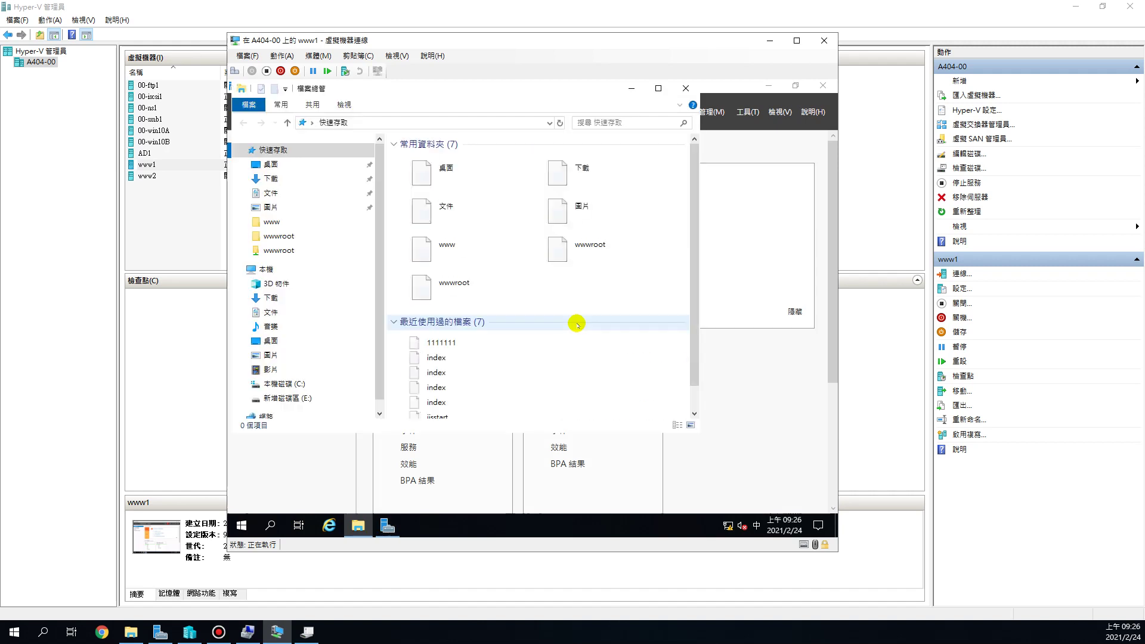
{"action": "left_click", "coordinate": [275, 268]}
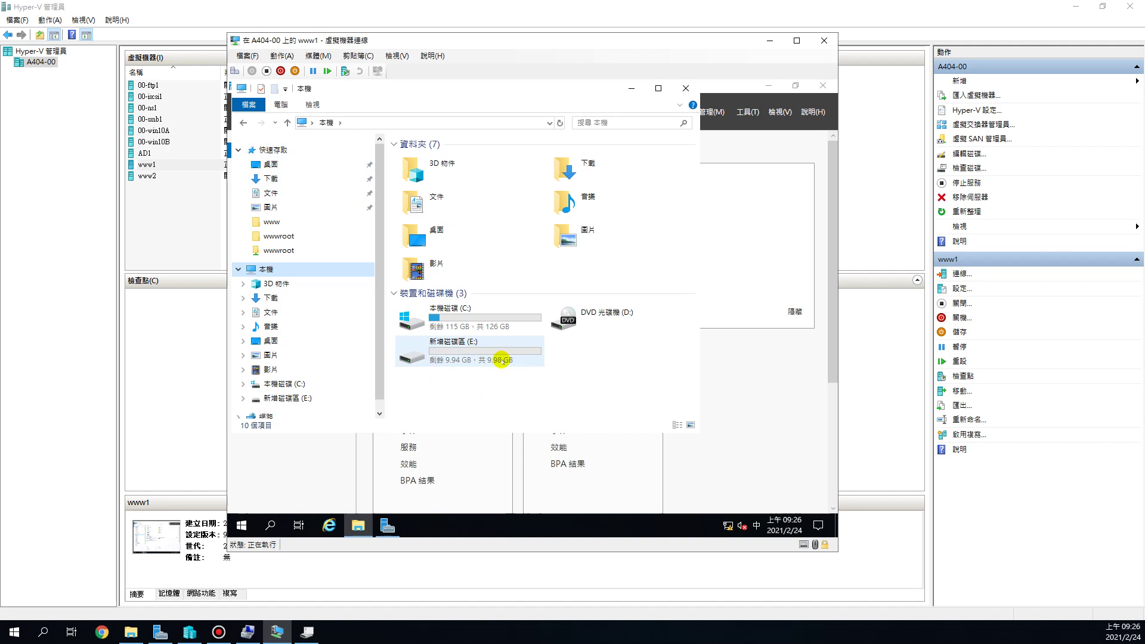
{"action": "left_click", "coordinate": [462, 361]}
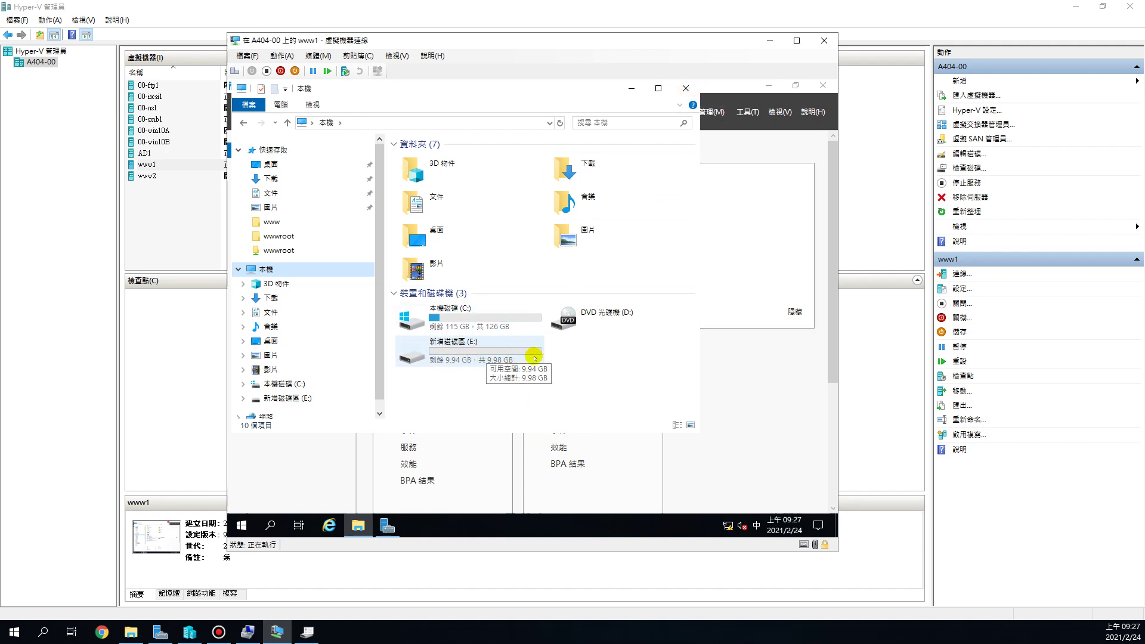
- Open Disk Management from Computer Management inside www1 and examine volume E: and the unallocated space on Disk 1
{"action": "left_click", "coordinate": [748, 113]}
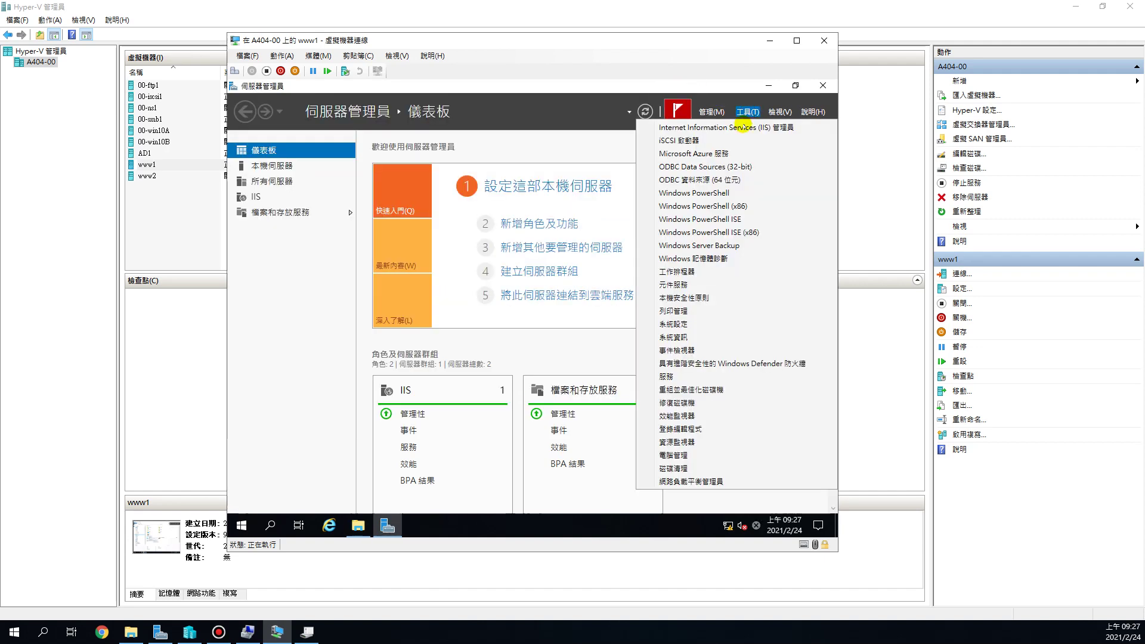
{"action": "left_click", "coordinate": [686, 453]}
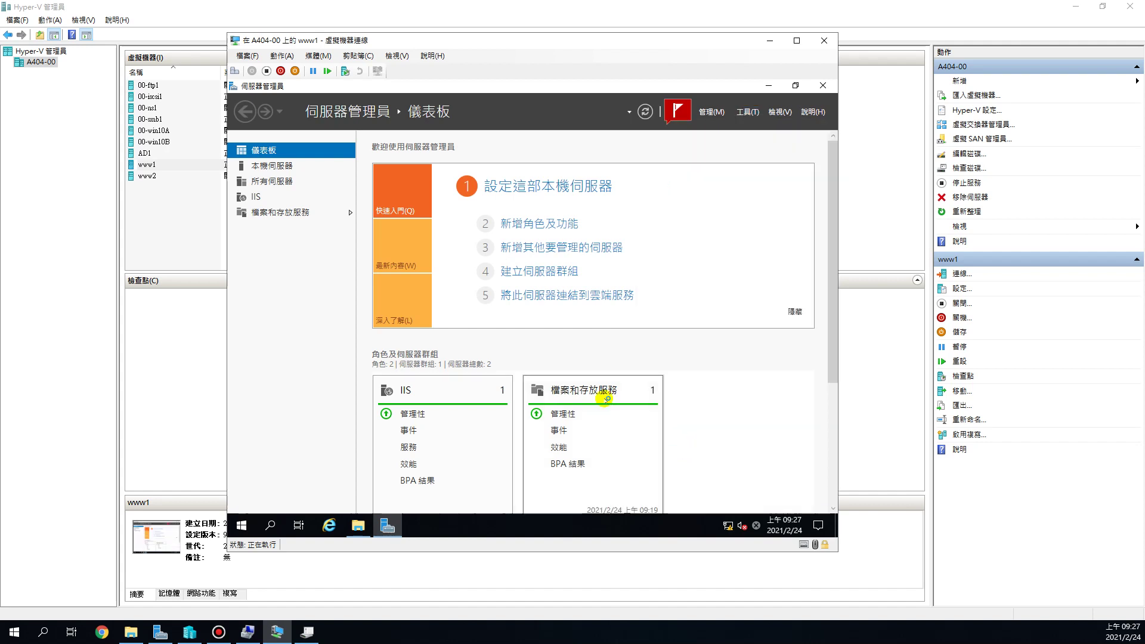
{"action": "left_click", "coordinate": [292, 250]}
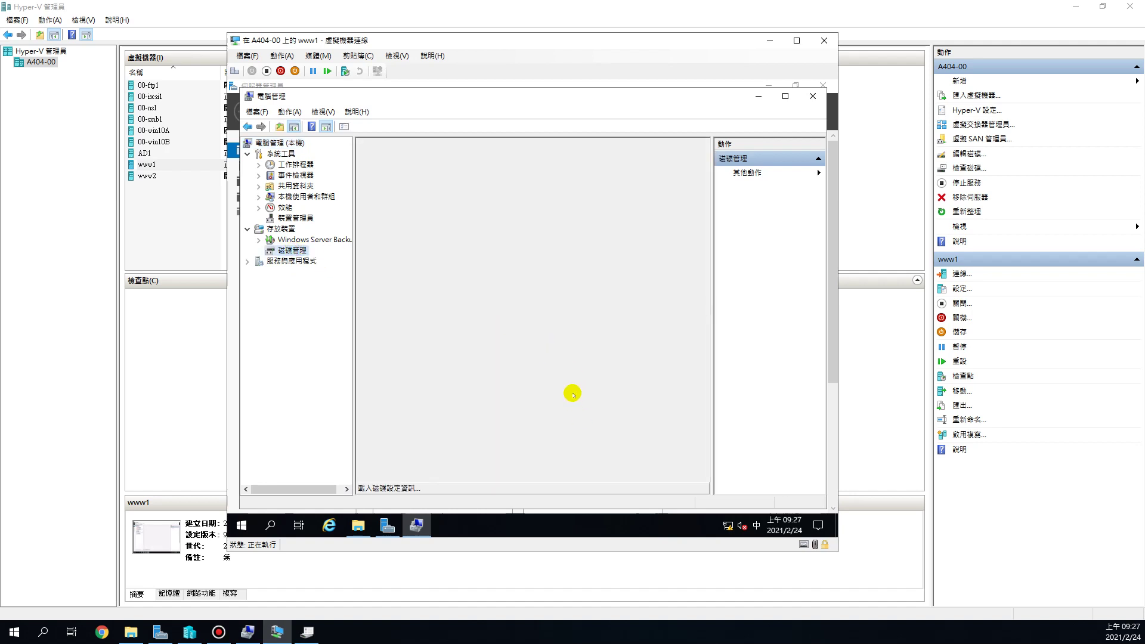
{"action": "left_click", "coordinate": [482, 423]}
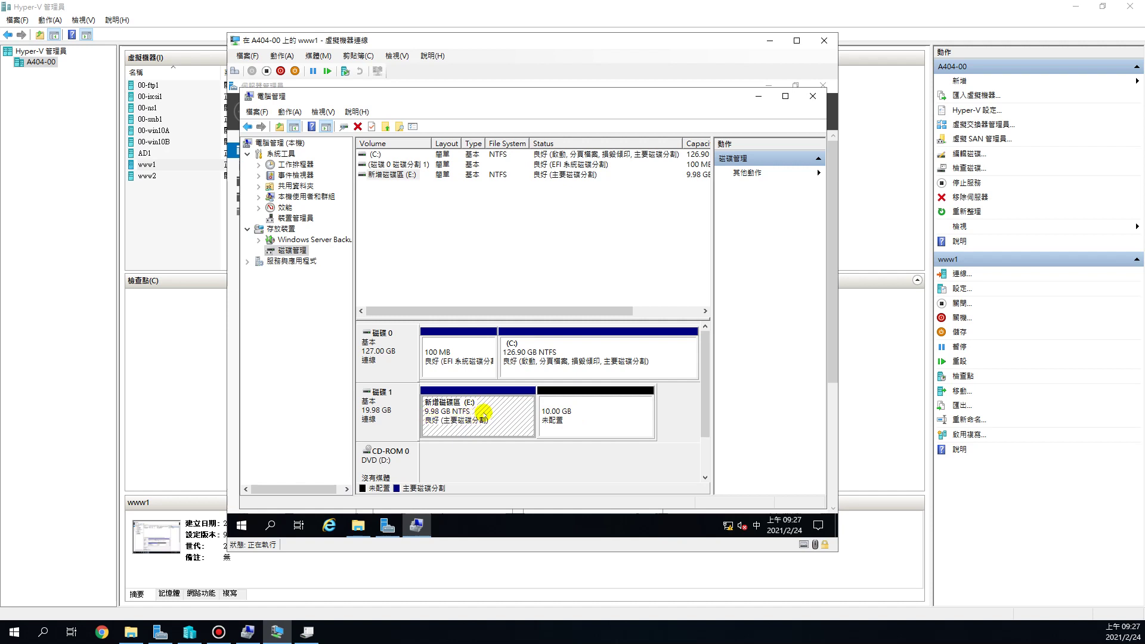
{"action": "left_click", "coordinate": [605, 417]}
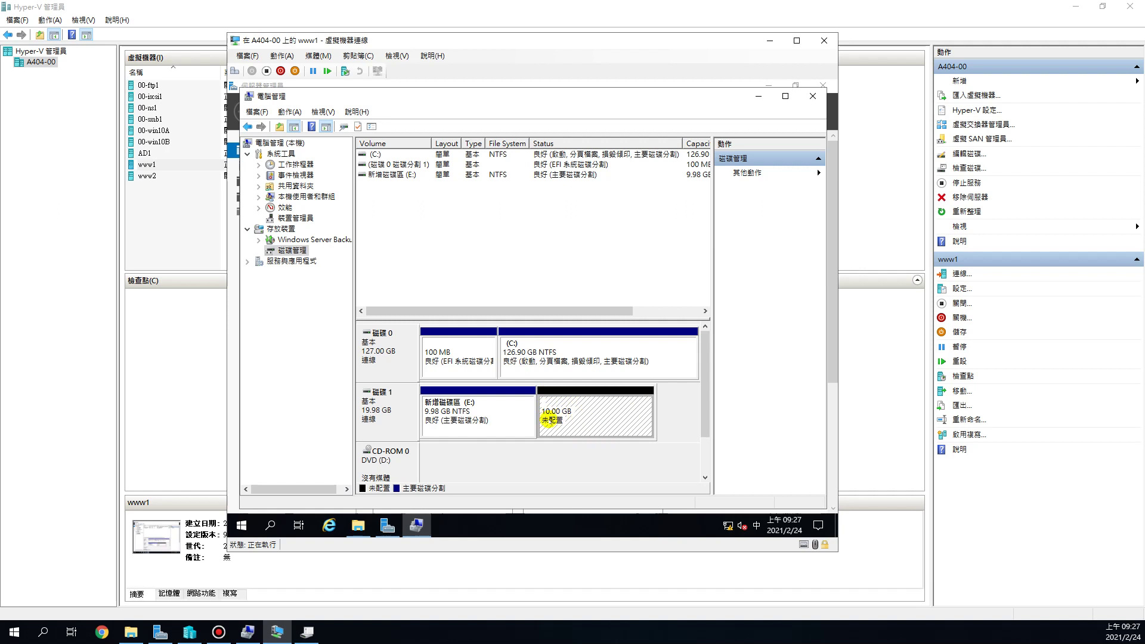
- Start the Extend Volume Wizard for volume E: on Disk 1 and proceed to the disk selection page
{"action": "left_click", "coordinate": [506, 413]}
{"action": "right_click", "coordinate": [494, 413]}
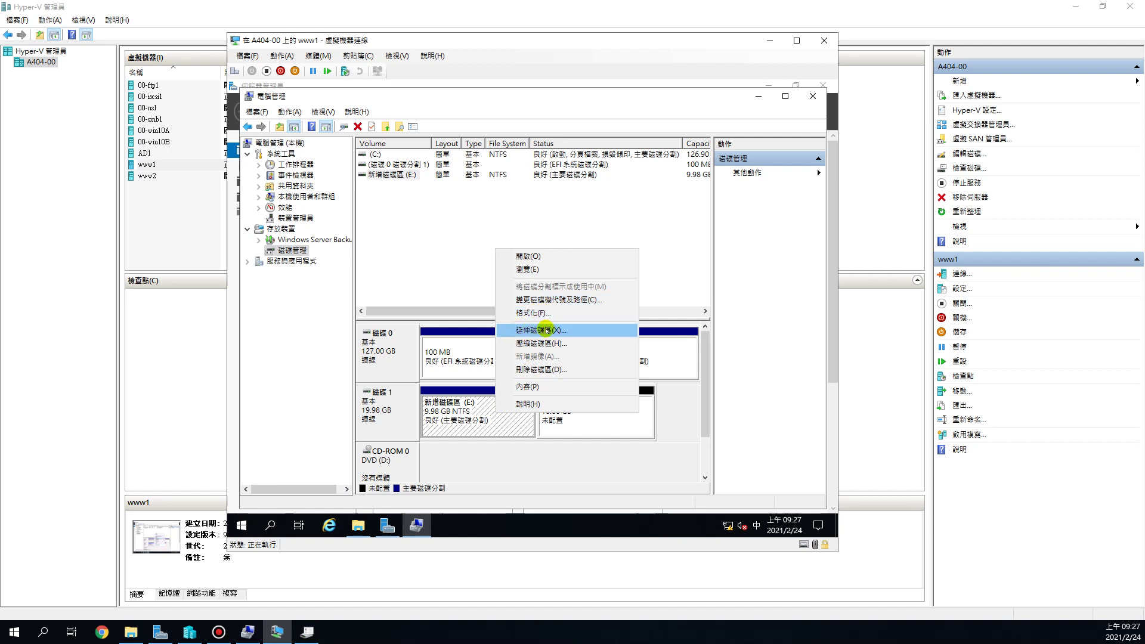
{"action": "left_click", "coordinate": [544, 331]}
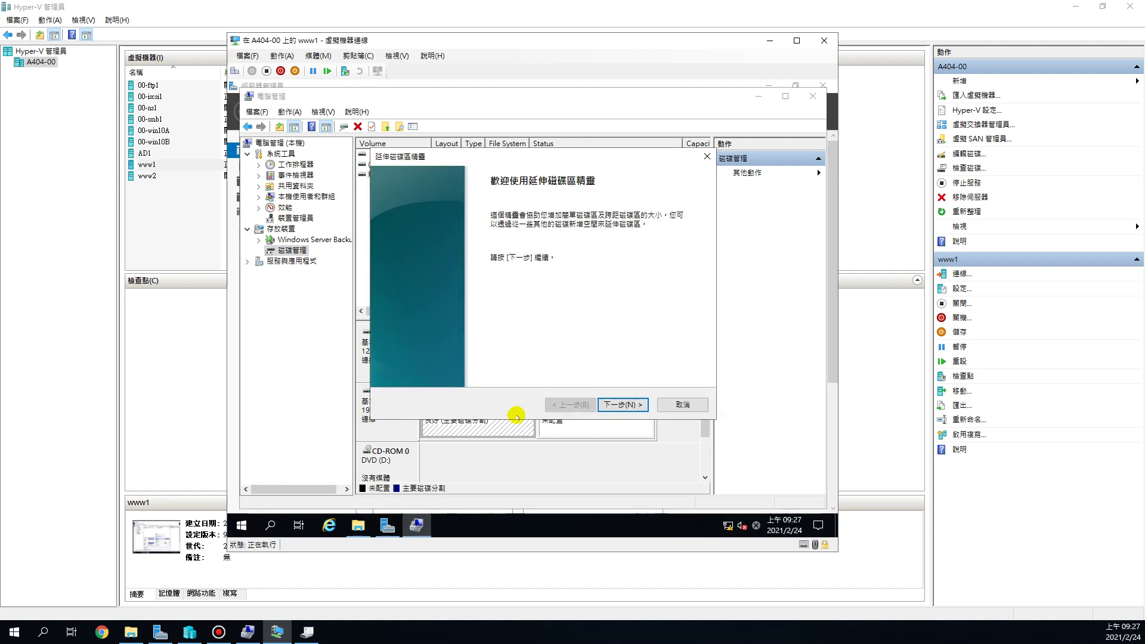
{"action": "left_click", "coordinate": [631, 404]}
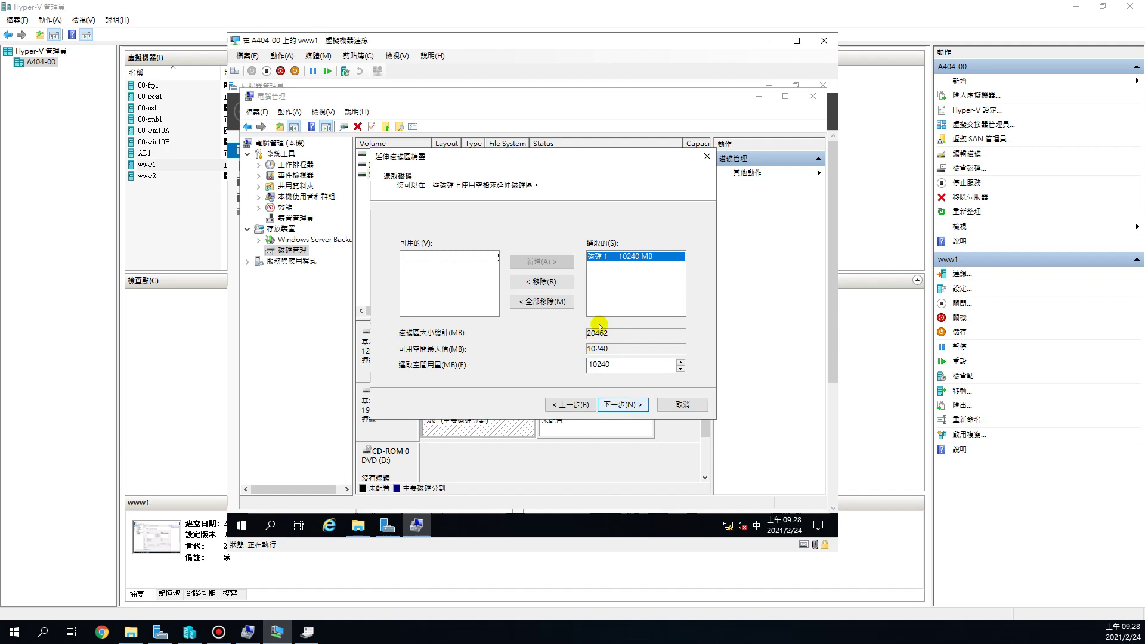
- Try removing and re-adding Disk 1 and using only 512 MB, and restore the selection to the full 10240 MB
{"action": "left_click", "coordinate": [552, 284]}
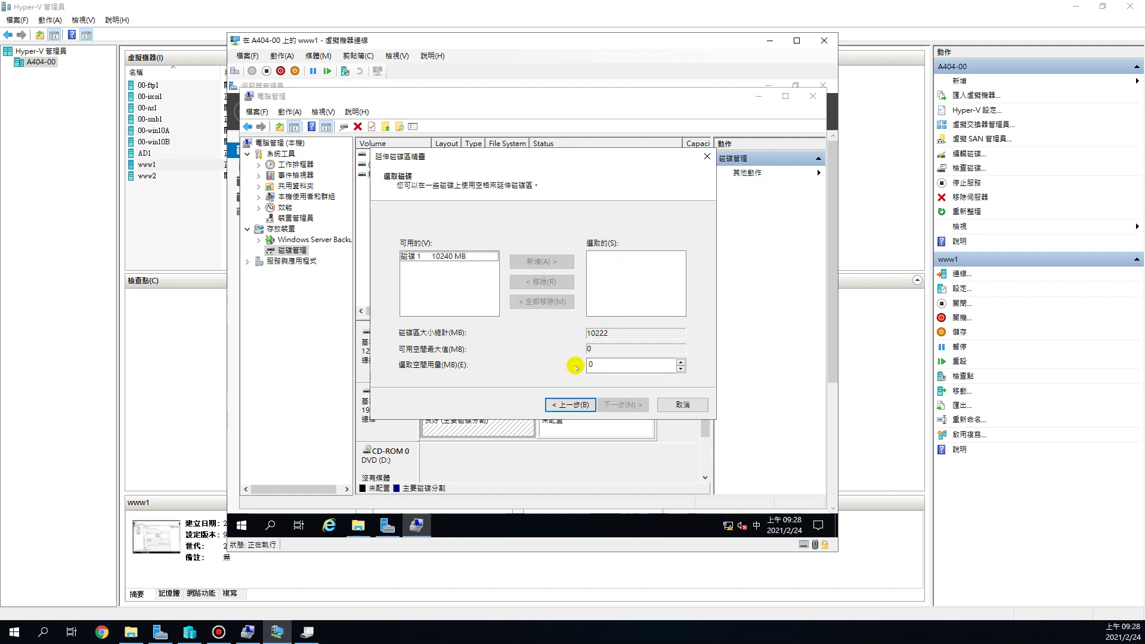
{"action": "left_click", "coordinate": [467, 256]}
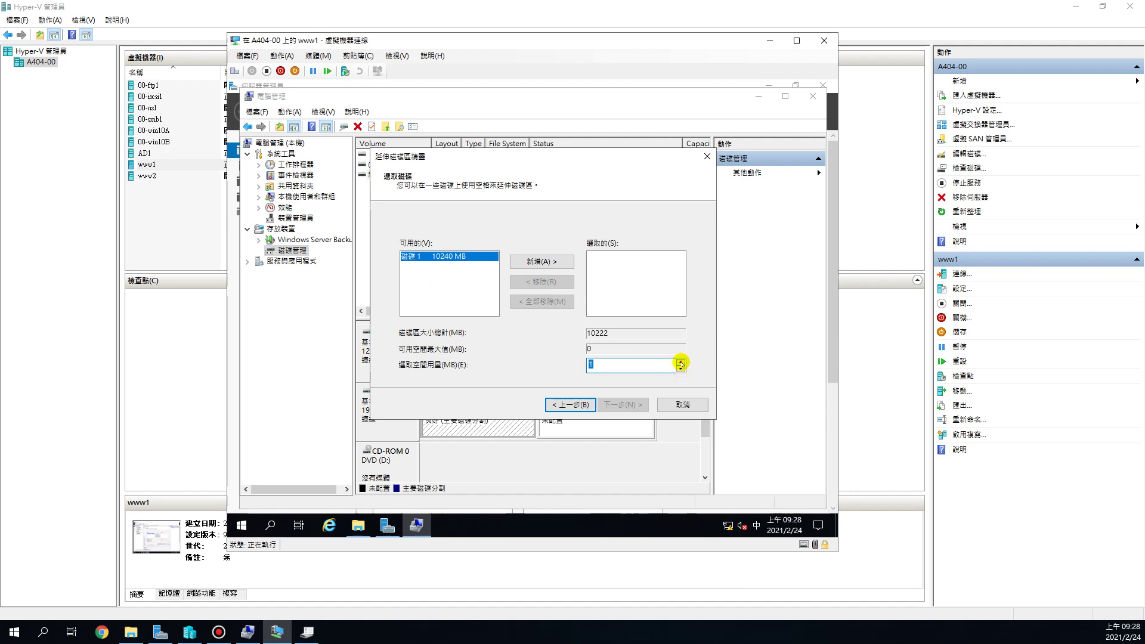
{"action": "left_click", "coordinate": [541, 261]}
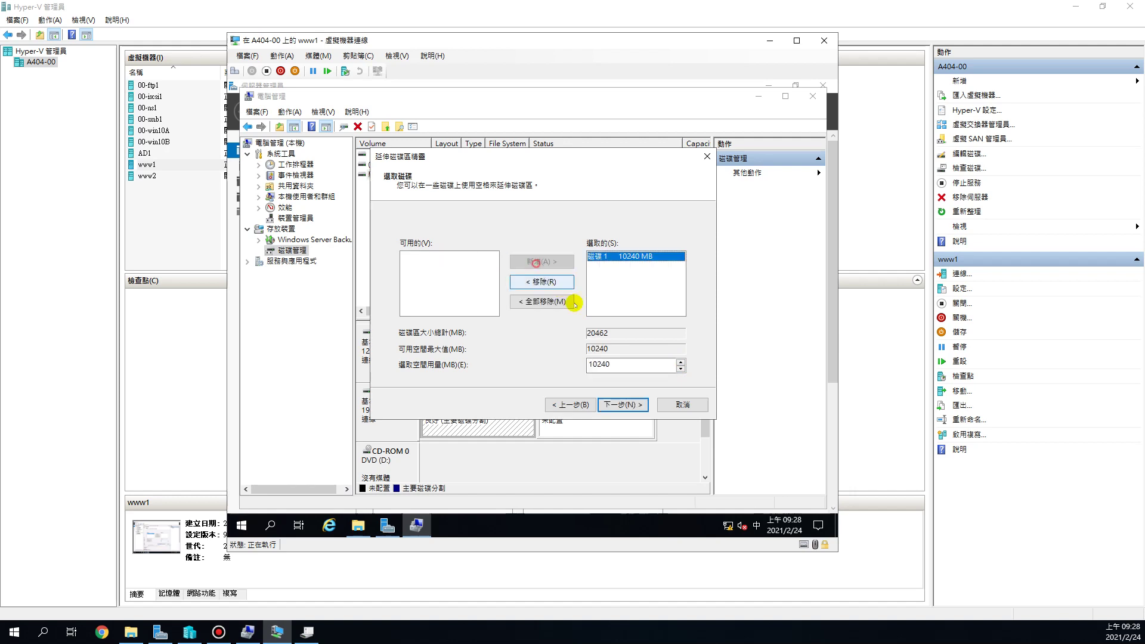
{"action": "double_click", "coordinate": [613, 364]}
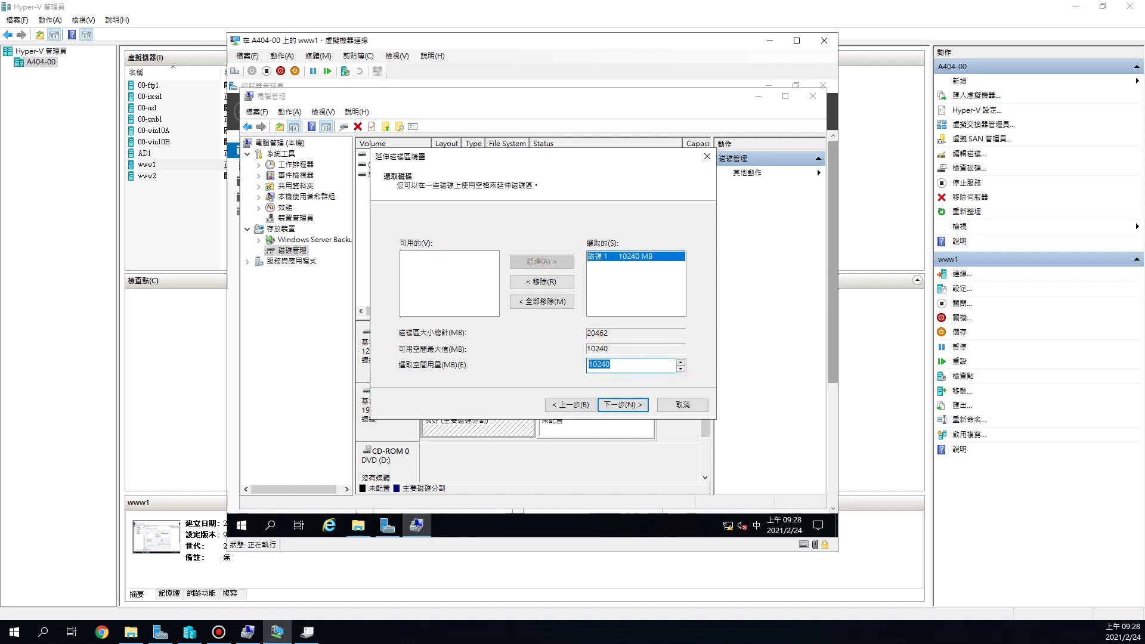
{"action": "type", "text": "52"}
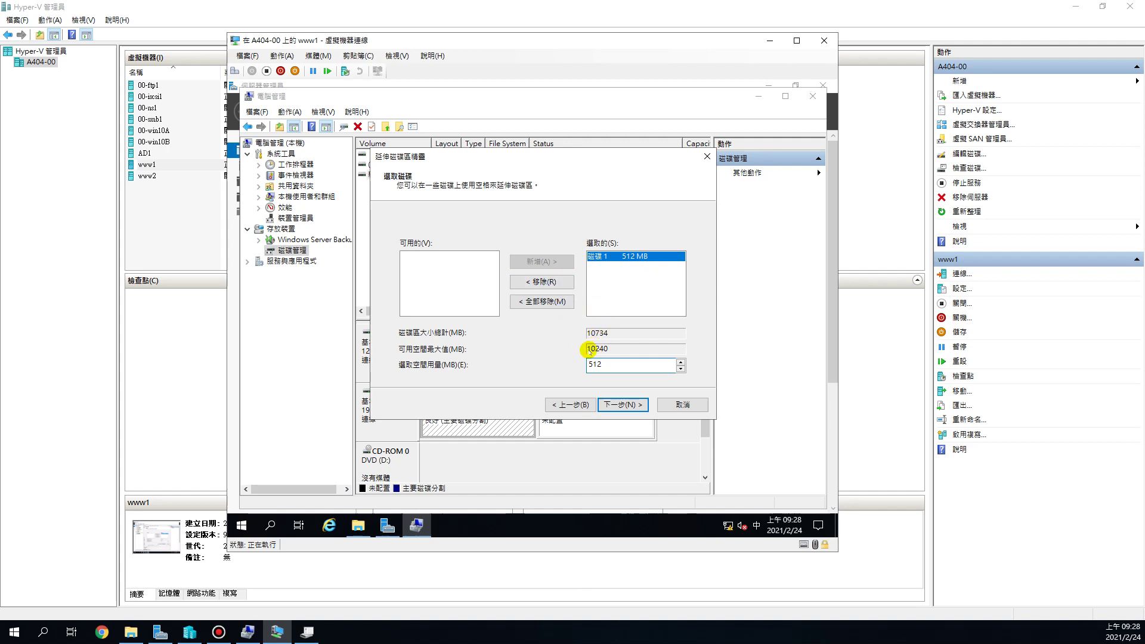
{"action": "left_click", "coordinate": [538, 282]}
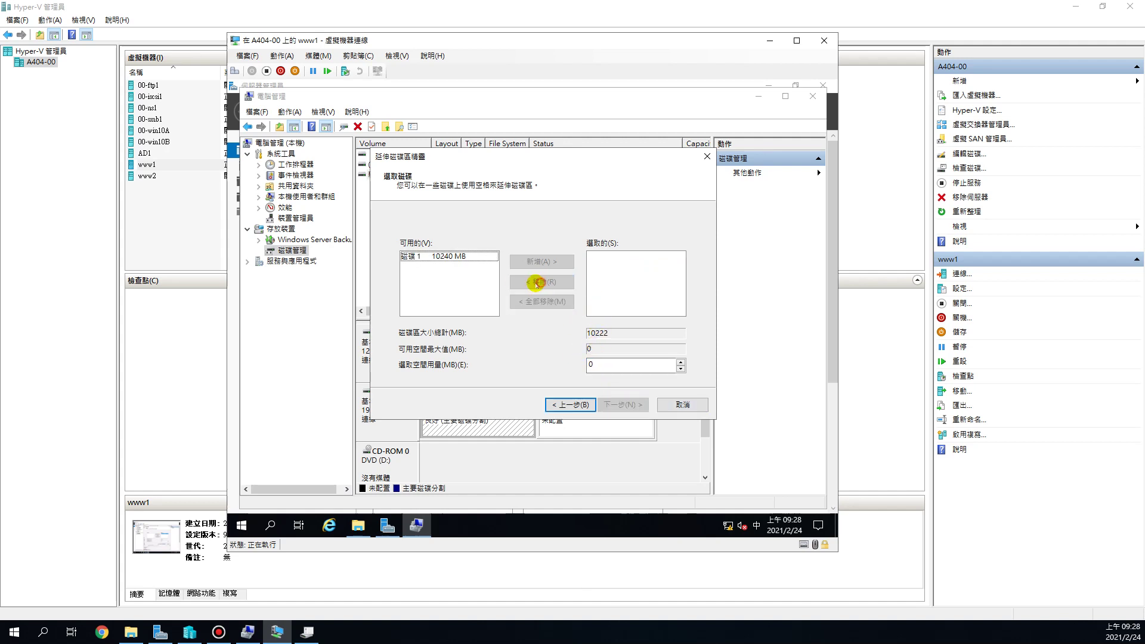
{"action": "left_click", "coordinate": [474, 256]}
{"action": "left_click", "coordinate": [536, 261]}
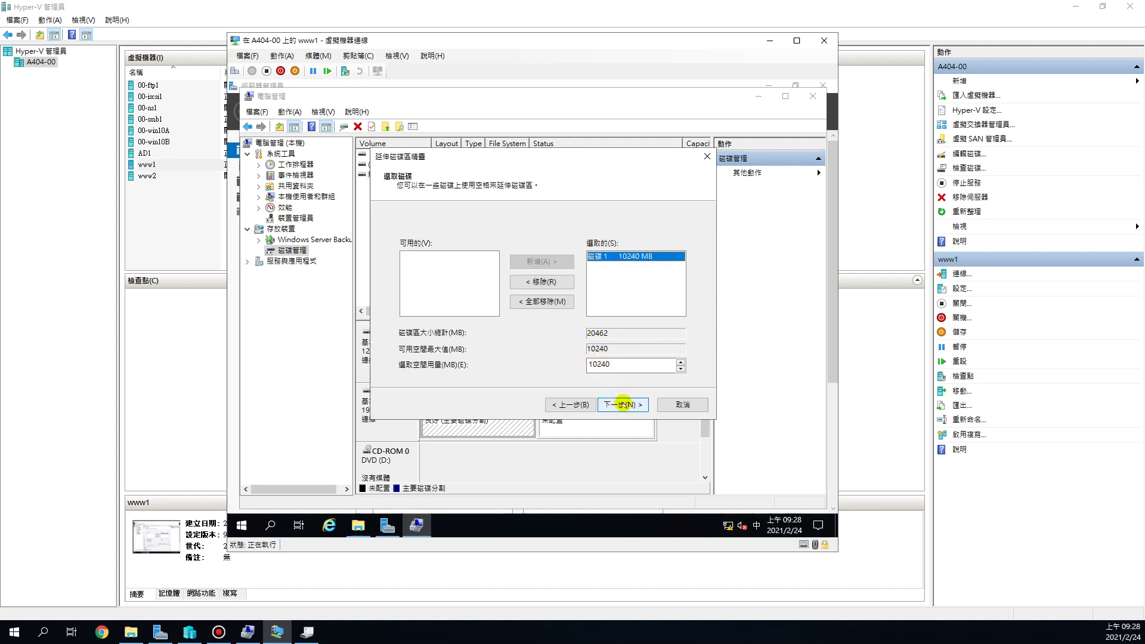
- Extend volume E: by the selected 10240 MB of Disk 1 and finish the wizard
{"action": "left_click", "coordinate": [622, 404]}
{"action": "left_click", "coordinate": [622, 404]}
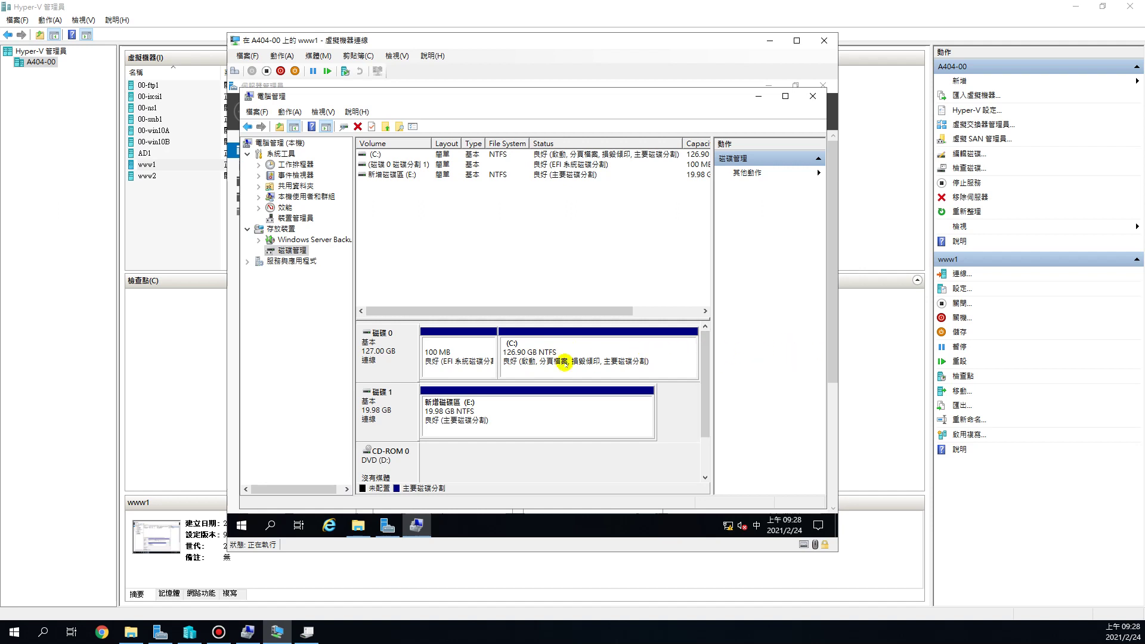
- Put Computer Management aside and check the refreshed capacity of volume E: in www1's This PC
{"action": "left_click", "coordinate": [758, 96]}
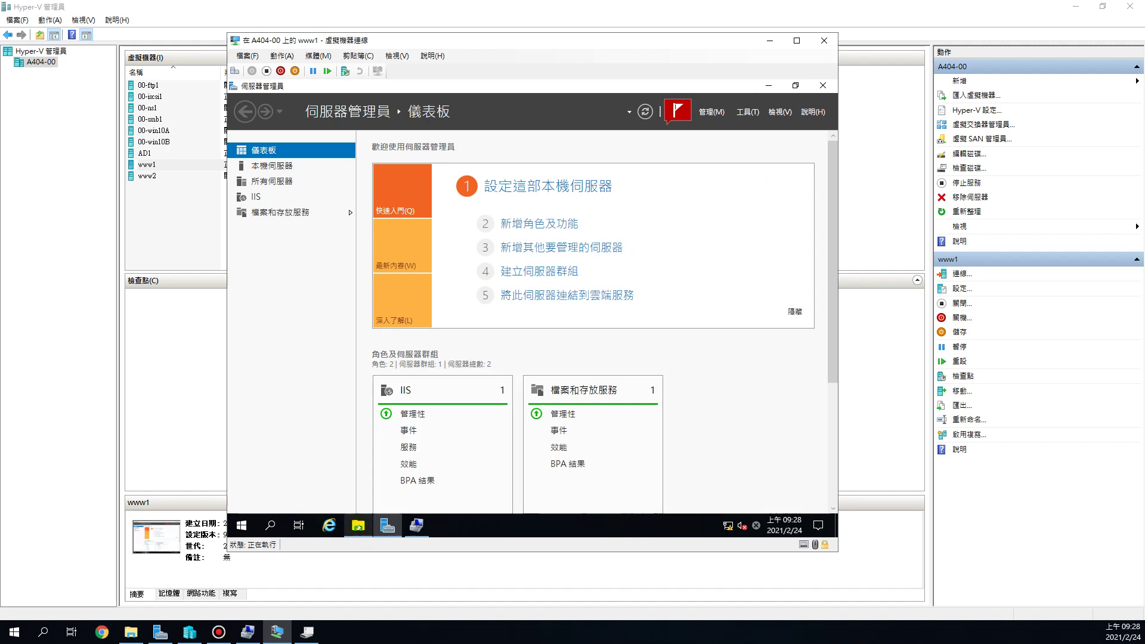
{"action": "left_click", "coordinate": [358, 525]}
{"action": "left_click", "coordinate": [486, 361]}
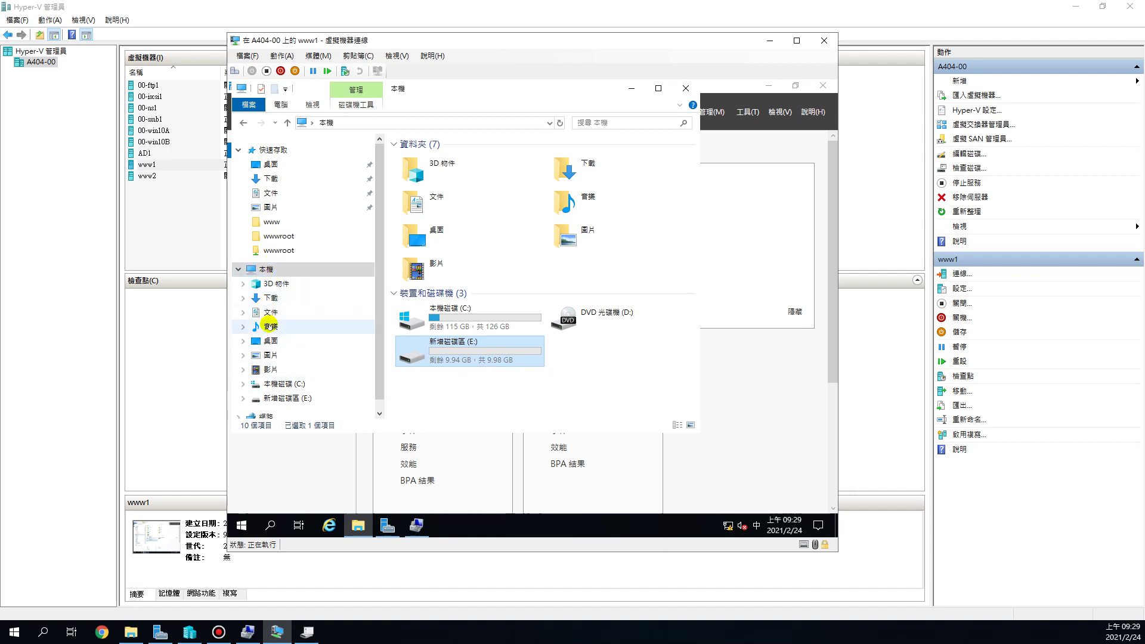
{"action": "right_click", "coordinate": [265, 269]}
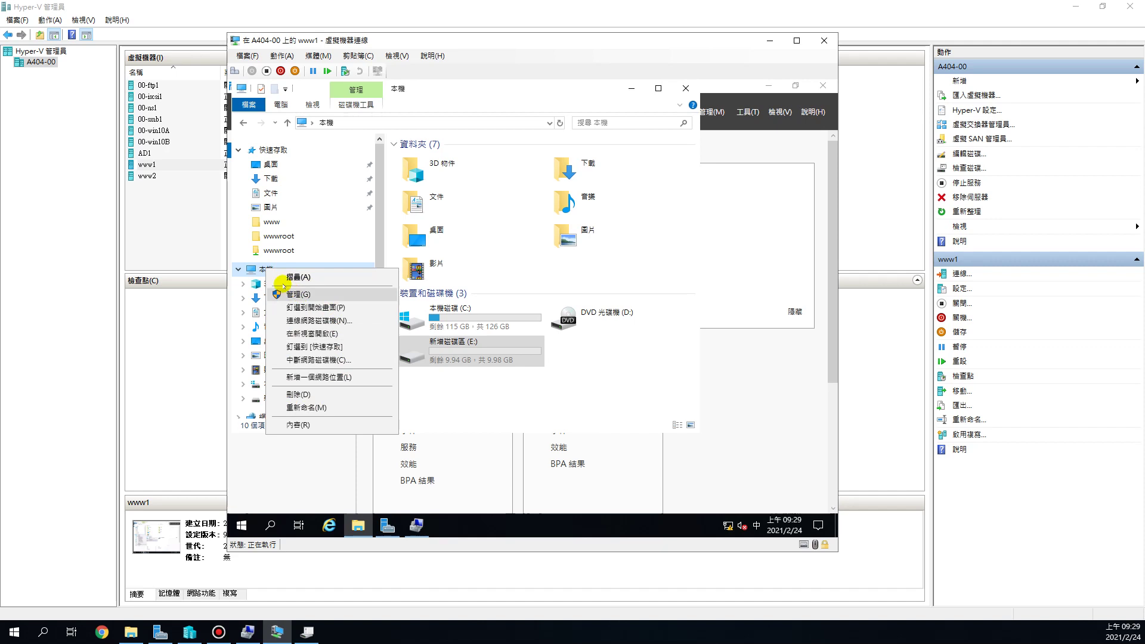
{"action": "left_click", "coordinate": [256, 268]}
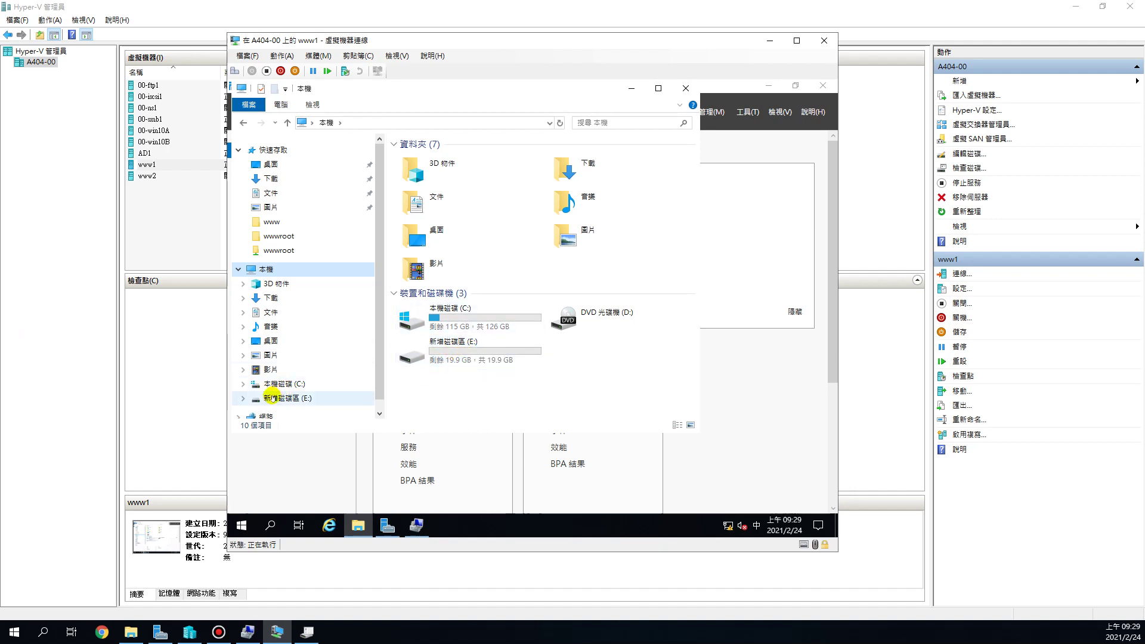
- Open the host's D:\Hyper-V folder in File Explorer with the www1 connection window placed beside it
{"action": "left_click", "coordinate": [130, 632]}
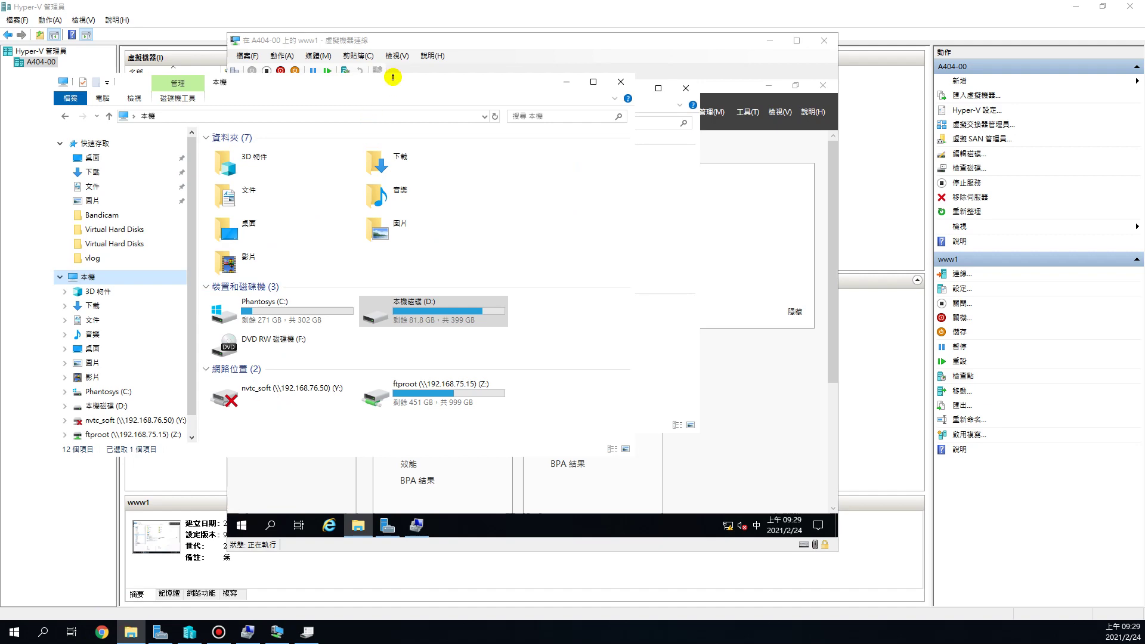
{"action": "left_click_drag", "start_coordinate": [485, 41], "coordinate": [721, 42]}
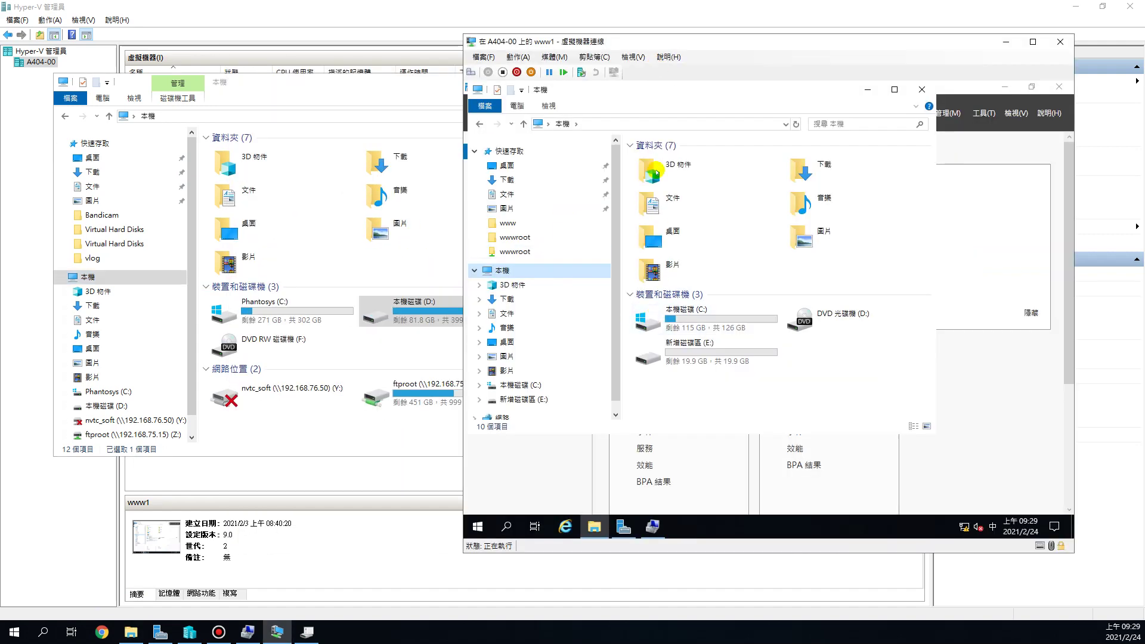
{"action": "left_click_drag", "start_coordinate": [602, 38], "coordinate": [639, 31]}
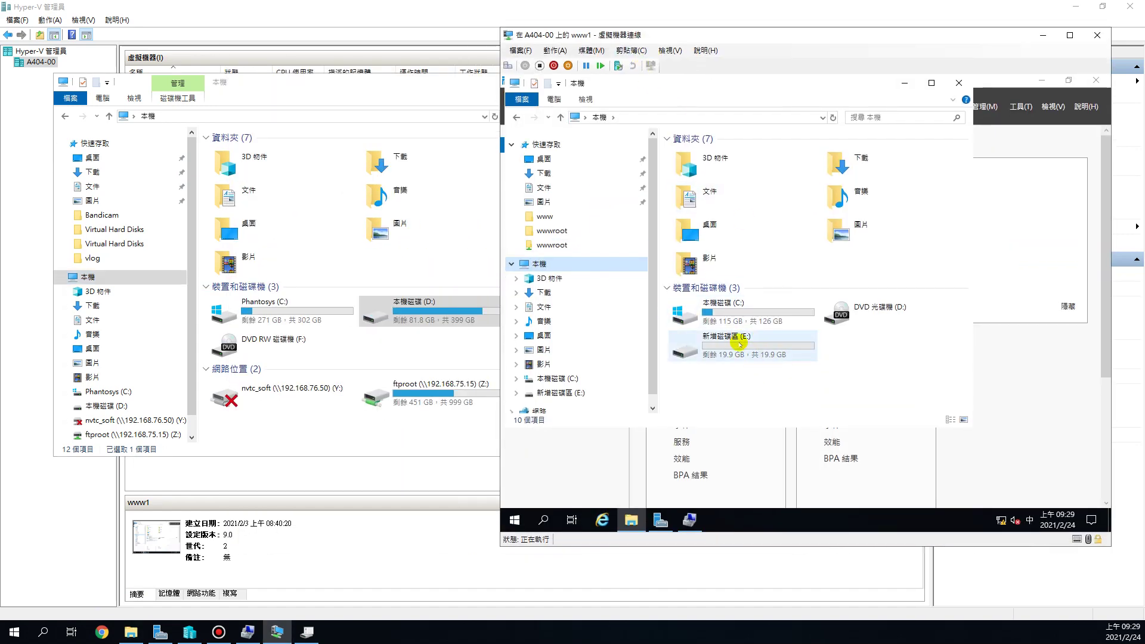
{"action": "left_click", "coordinate": [99, 406]}
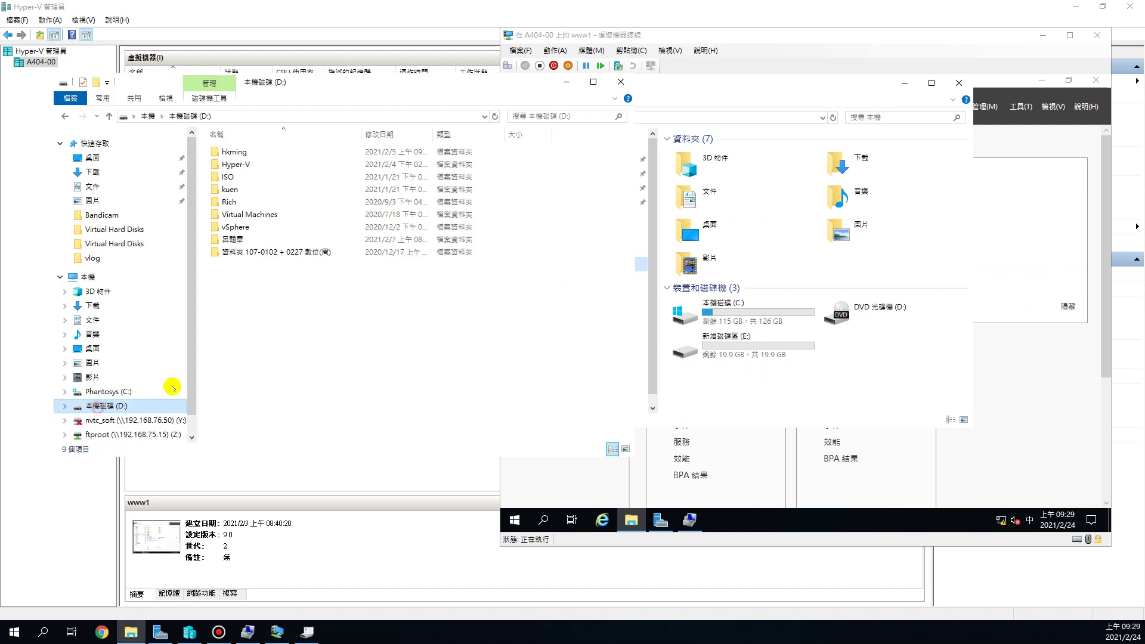
{"action": "double_click", "coordinate": [240, 164]}
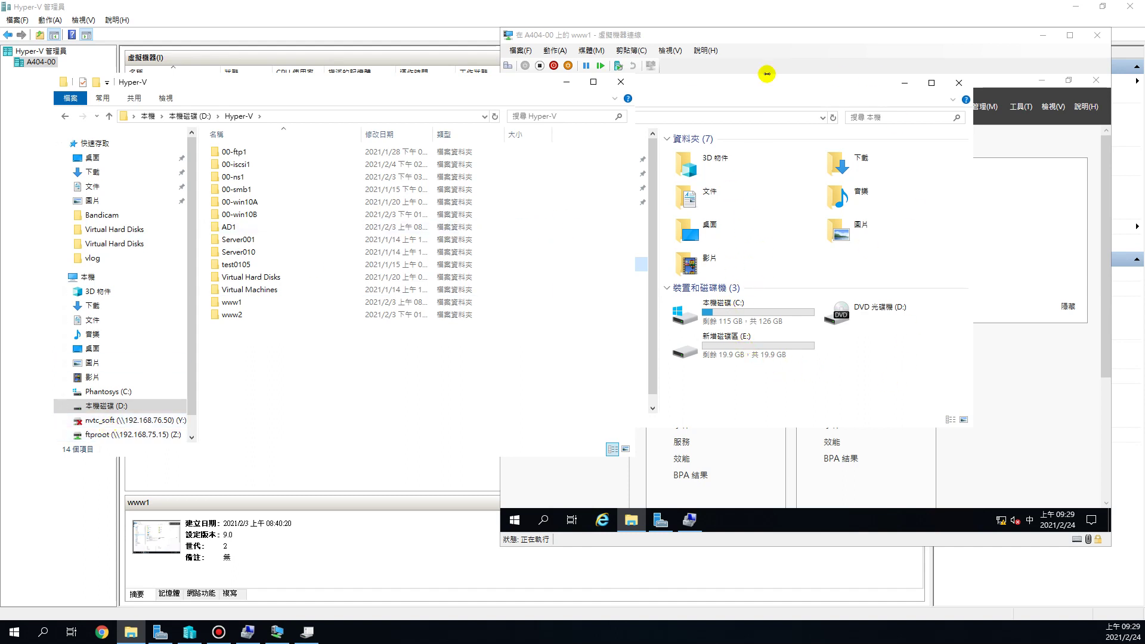
- Arrange the host folder and www1 windows side by side, and open drive C: inside www1
{"action": "left_click", "coordinate": [1016, 36]}
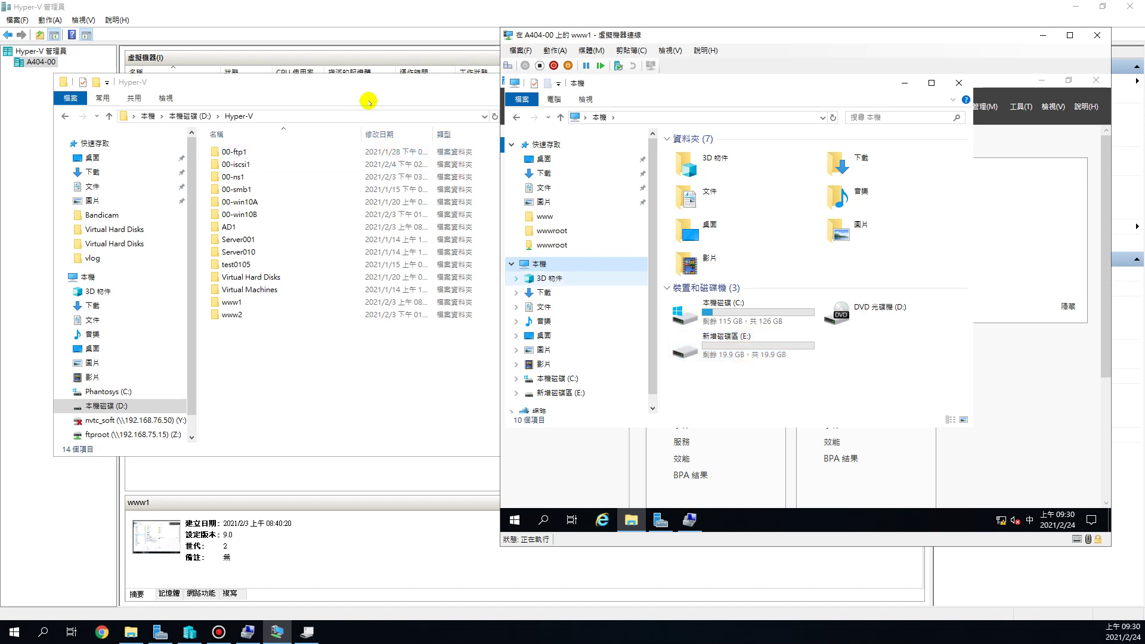
{"action": "left_click_drag", "start_coordinate": [365, 80], "coordinate": [391, 191]}
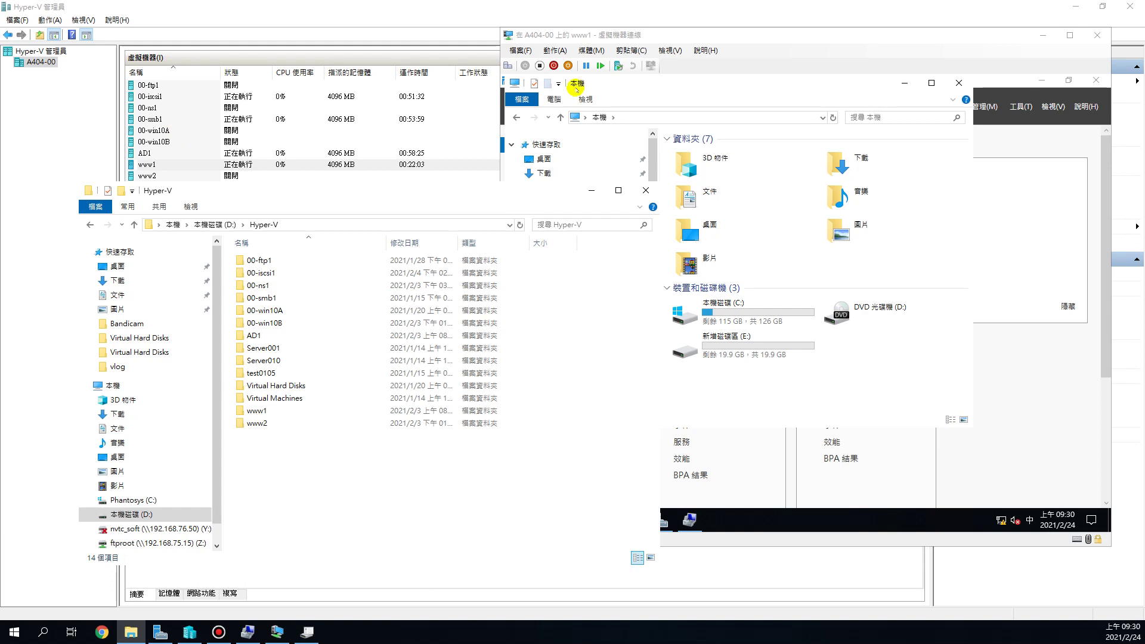
{"action": "left_click_drag", "start_coordinate": [629, 36], "coordinate": [682, 38]}
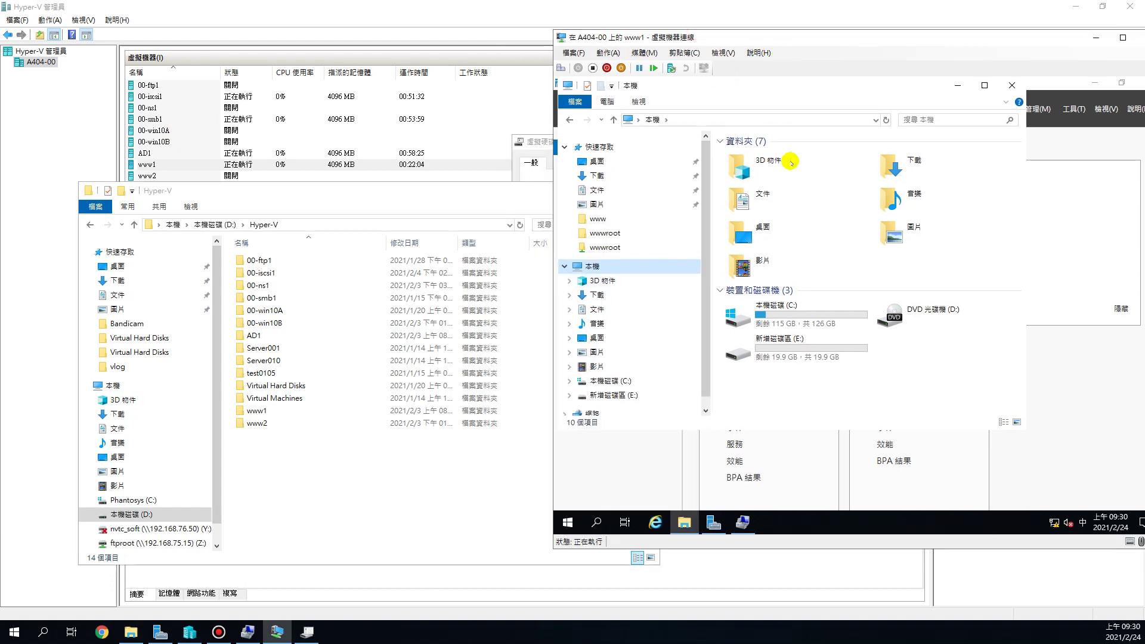
{"action": "left_click", "coordinate": [626, 381]}
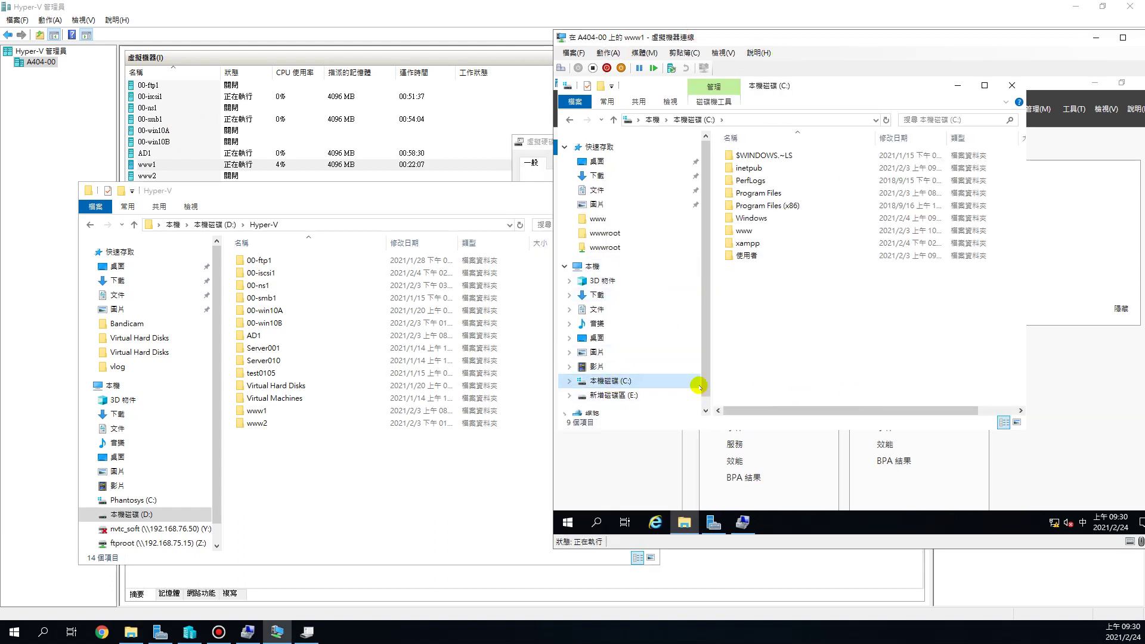
- Open the host's www1\Virtual Hard Disks folder and select www1.vhdx to examine the file
{"action": "double_click", "coordinate": [267, 412]}
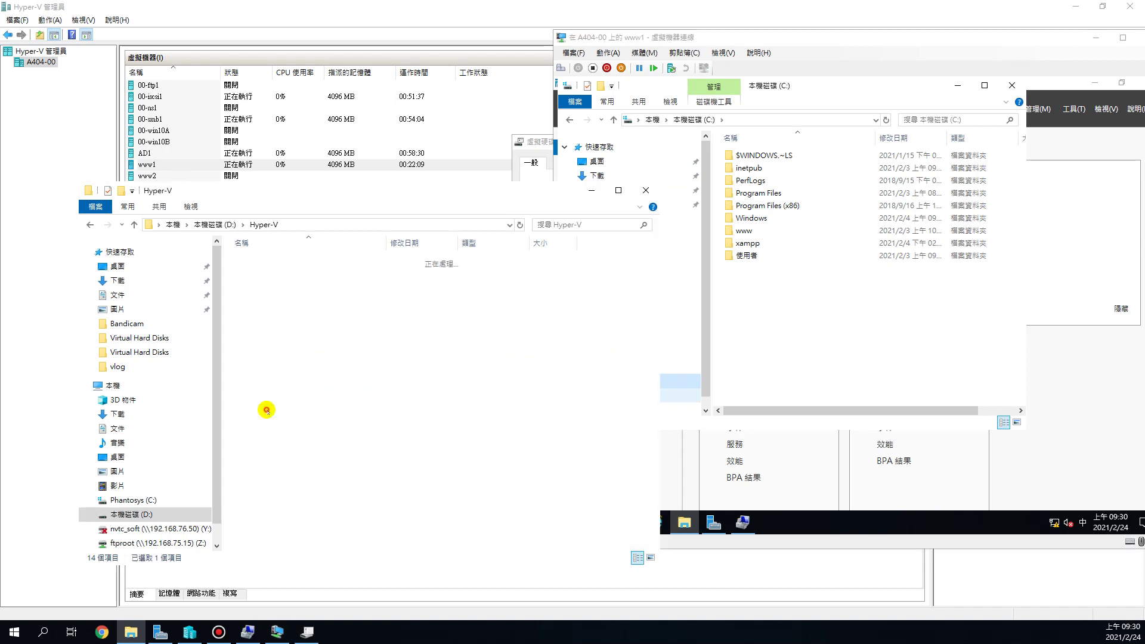
{"action": "double_click", "coordinate": [279, 261]}
{"action": "left_click", "coordinate": [267, 273]}
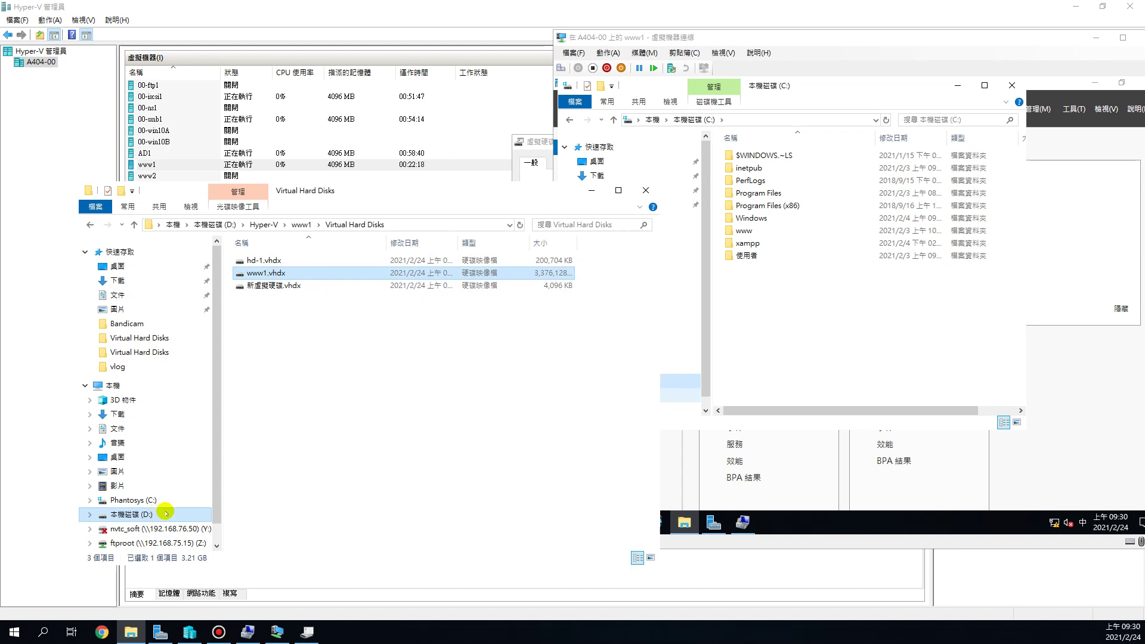
- Check the file size of hd-1.vhdx in the host folder and return to www1's window
{"action": "left_click", "coordinate": [271, 257]}
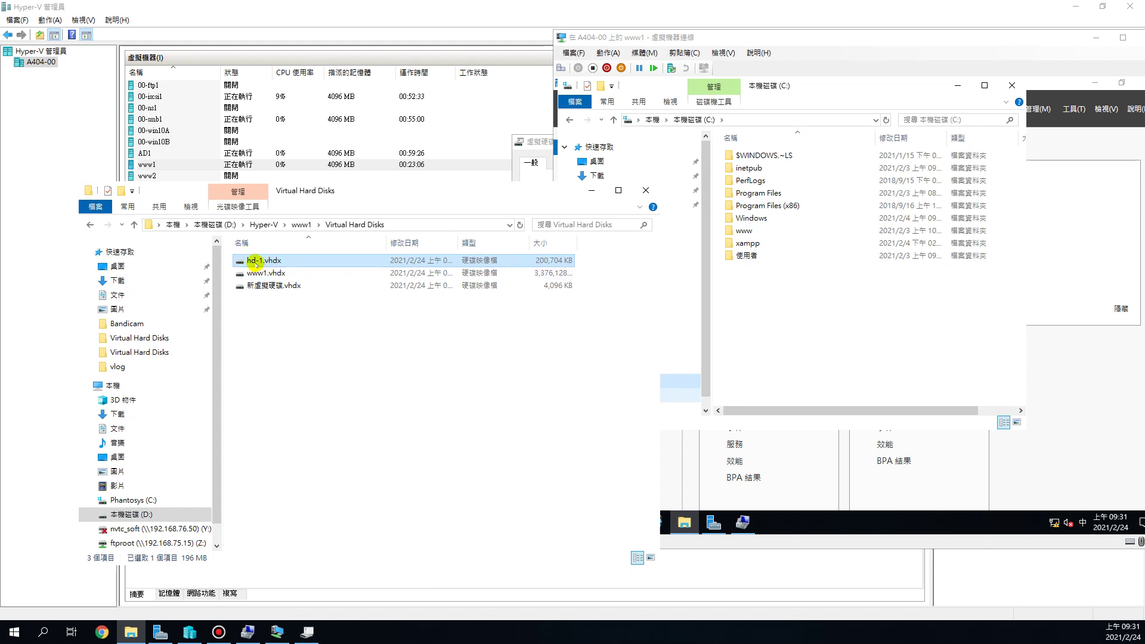
{"action": "left_click", "coordinate": [326, 360]}
{"action": "left_click", "coordinate": [275, 262]}
{"action": "left_click", "coordinate": [285, 316]}
{"action": "left_click", "coordinate": [814, 287]}
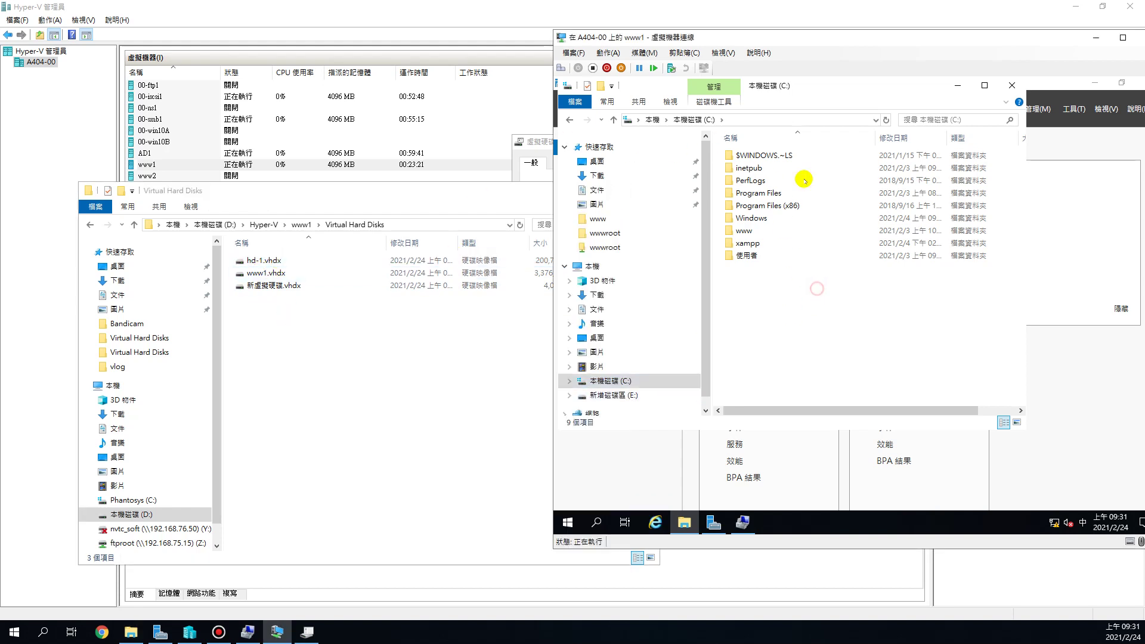